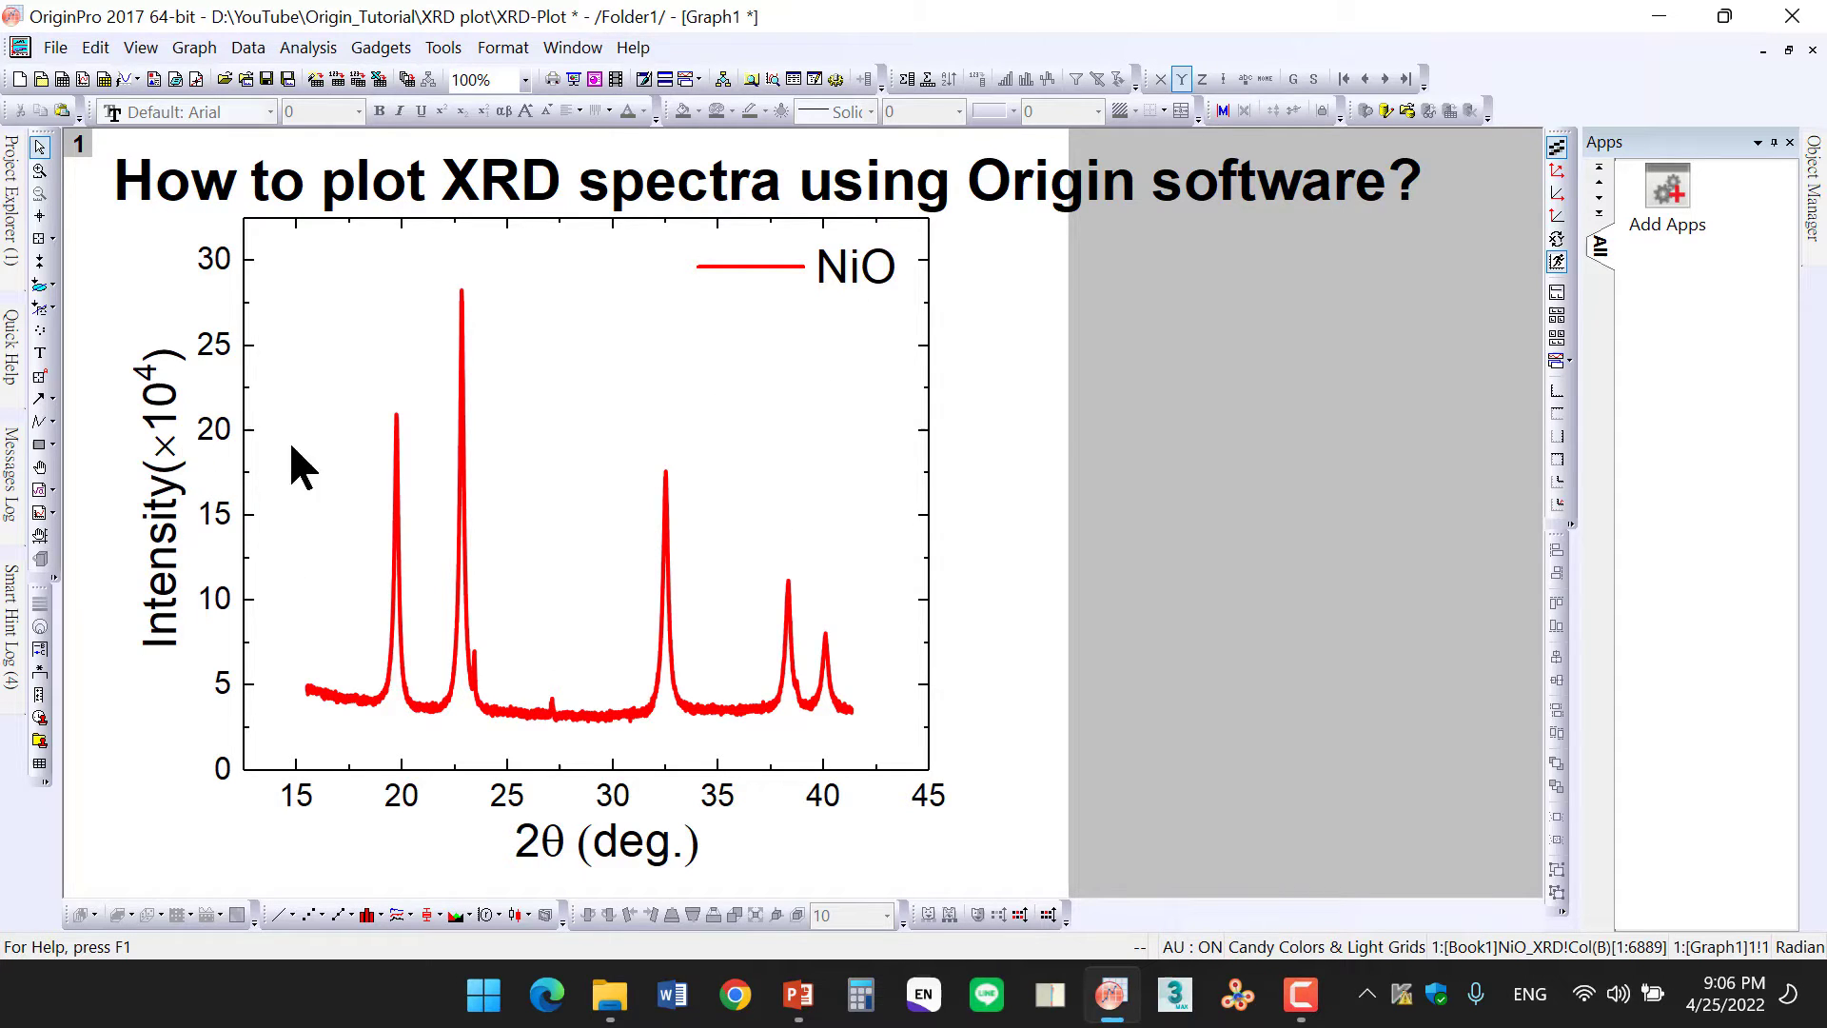
Create a new workbook, Book2, and drag NiO_XRD.dat from File Explorer into it.
{"action": "left_click", "coordinate": [1789, 51]}
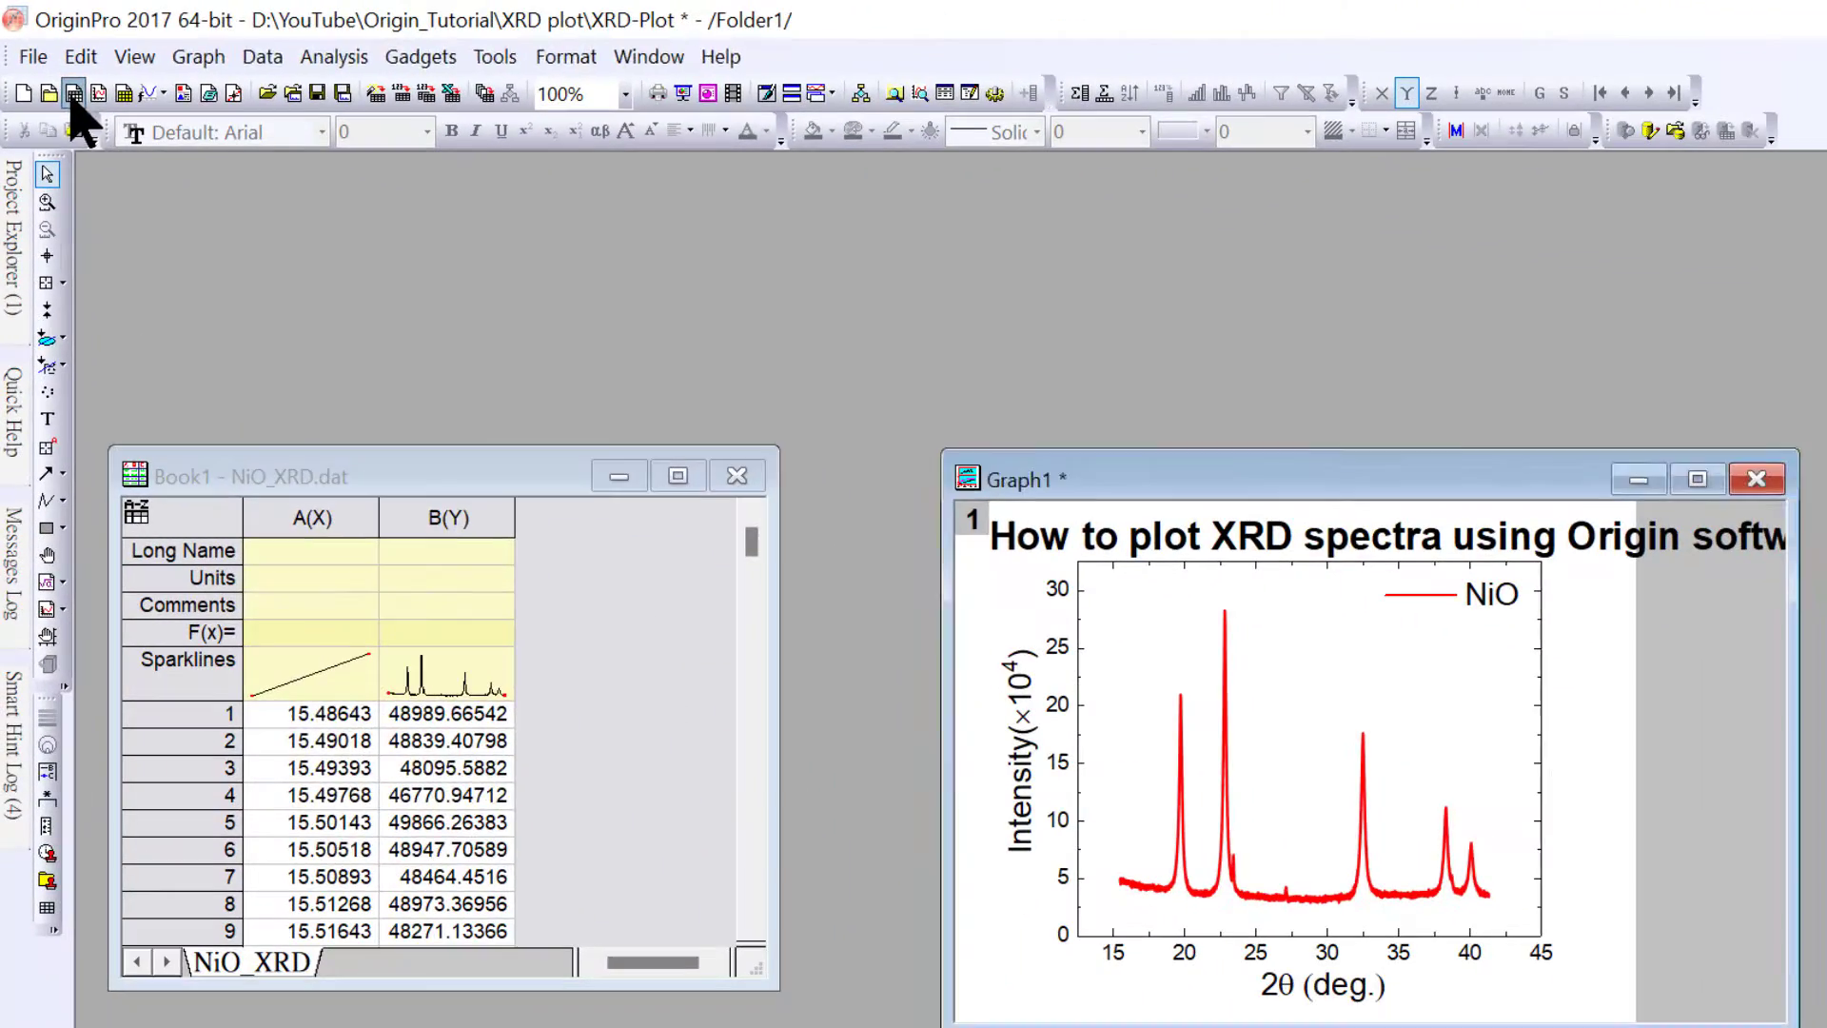
{"action": "left_click", "coordinate": [252, 319]}
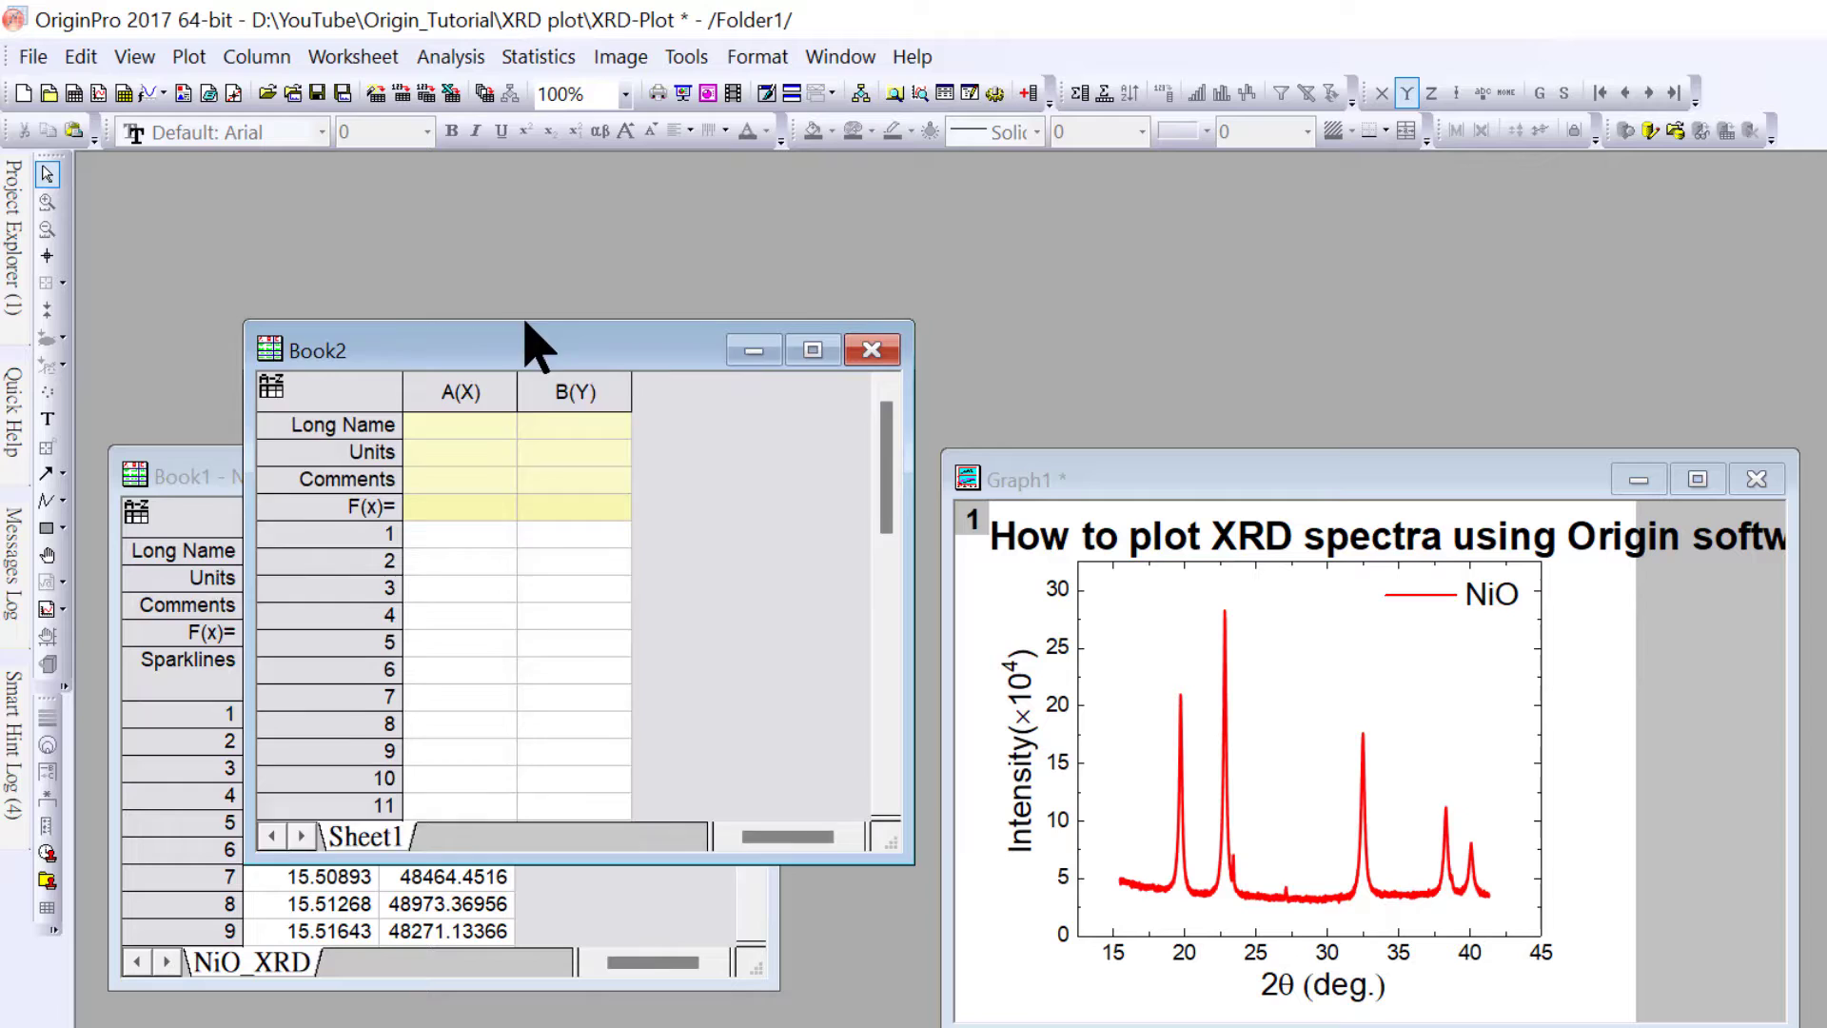
{"action": "left_click_drag", "start_coordinate": [528, 342], "coordinate": [452, 266]}
{"action": "key", "text": "alt+Tab"}
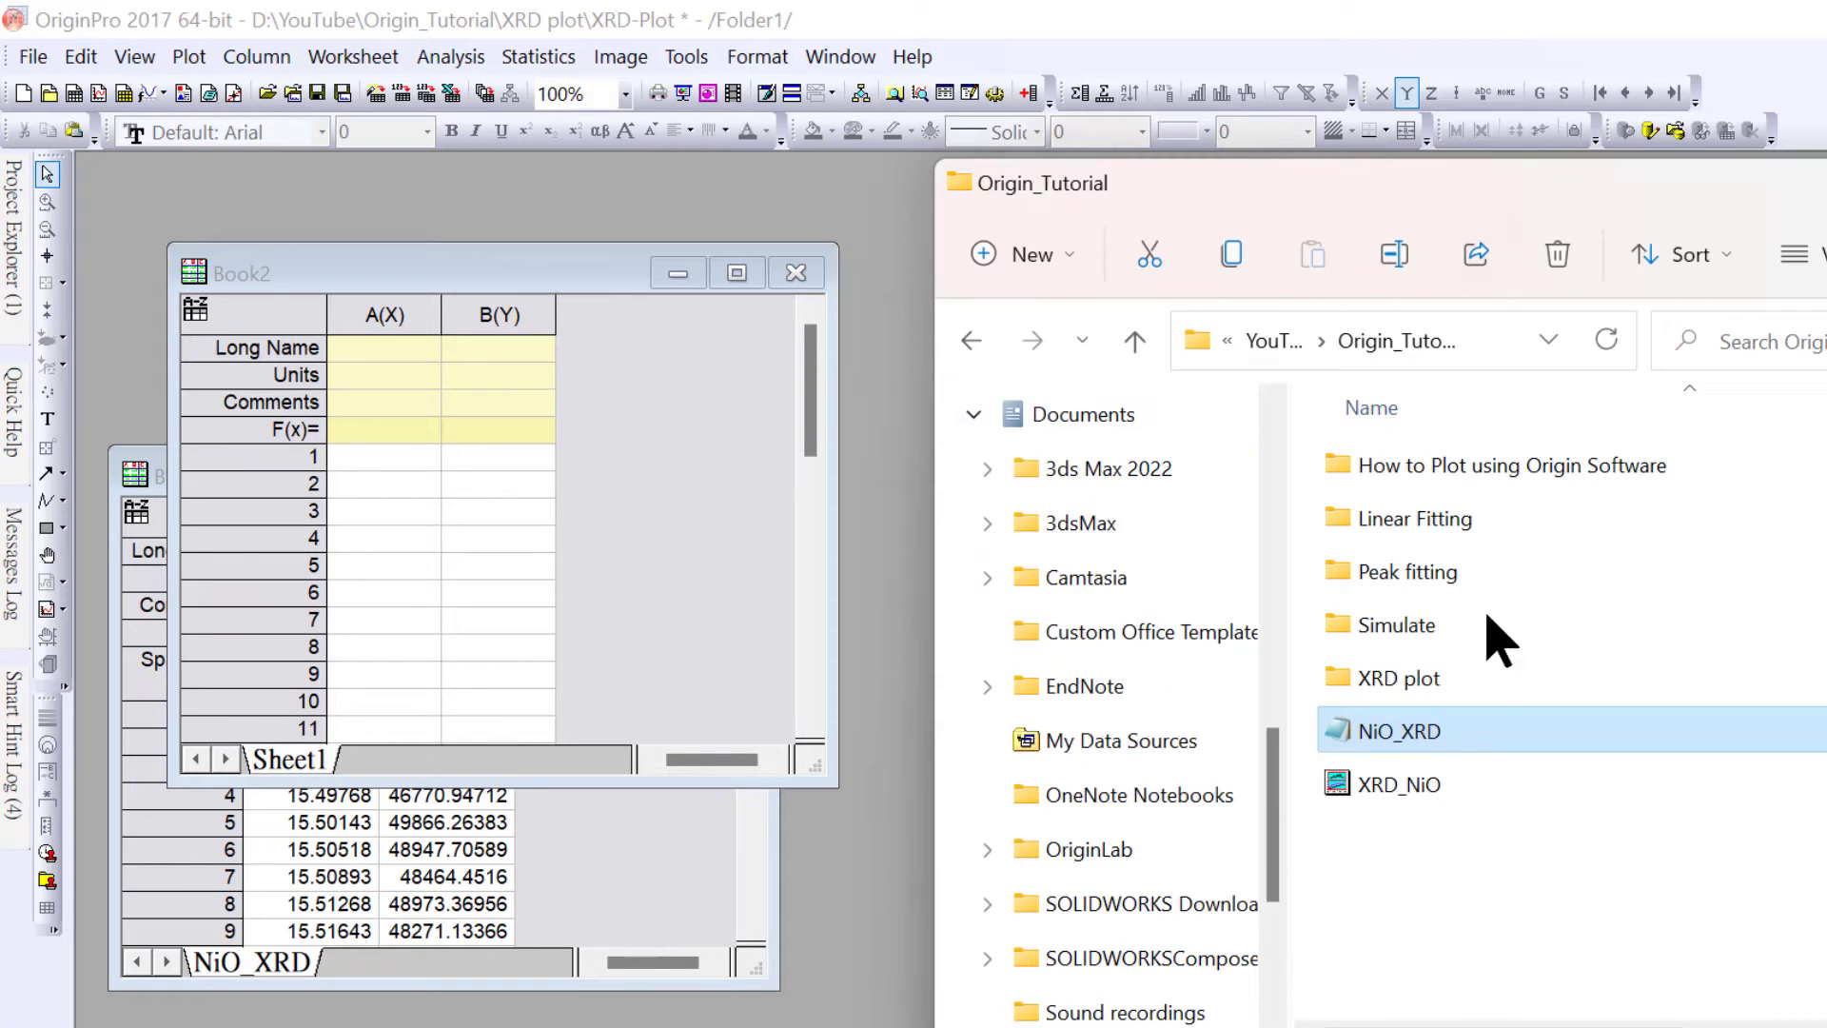
{"action": "left_click_drag", "start_coordinate": [1427, 747], "coordinate": [385, 457]}
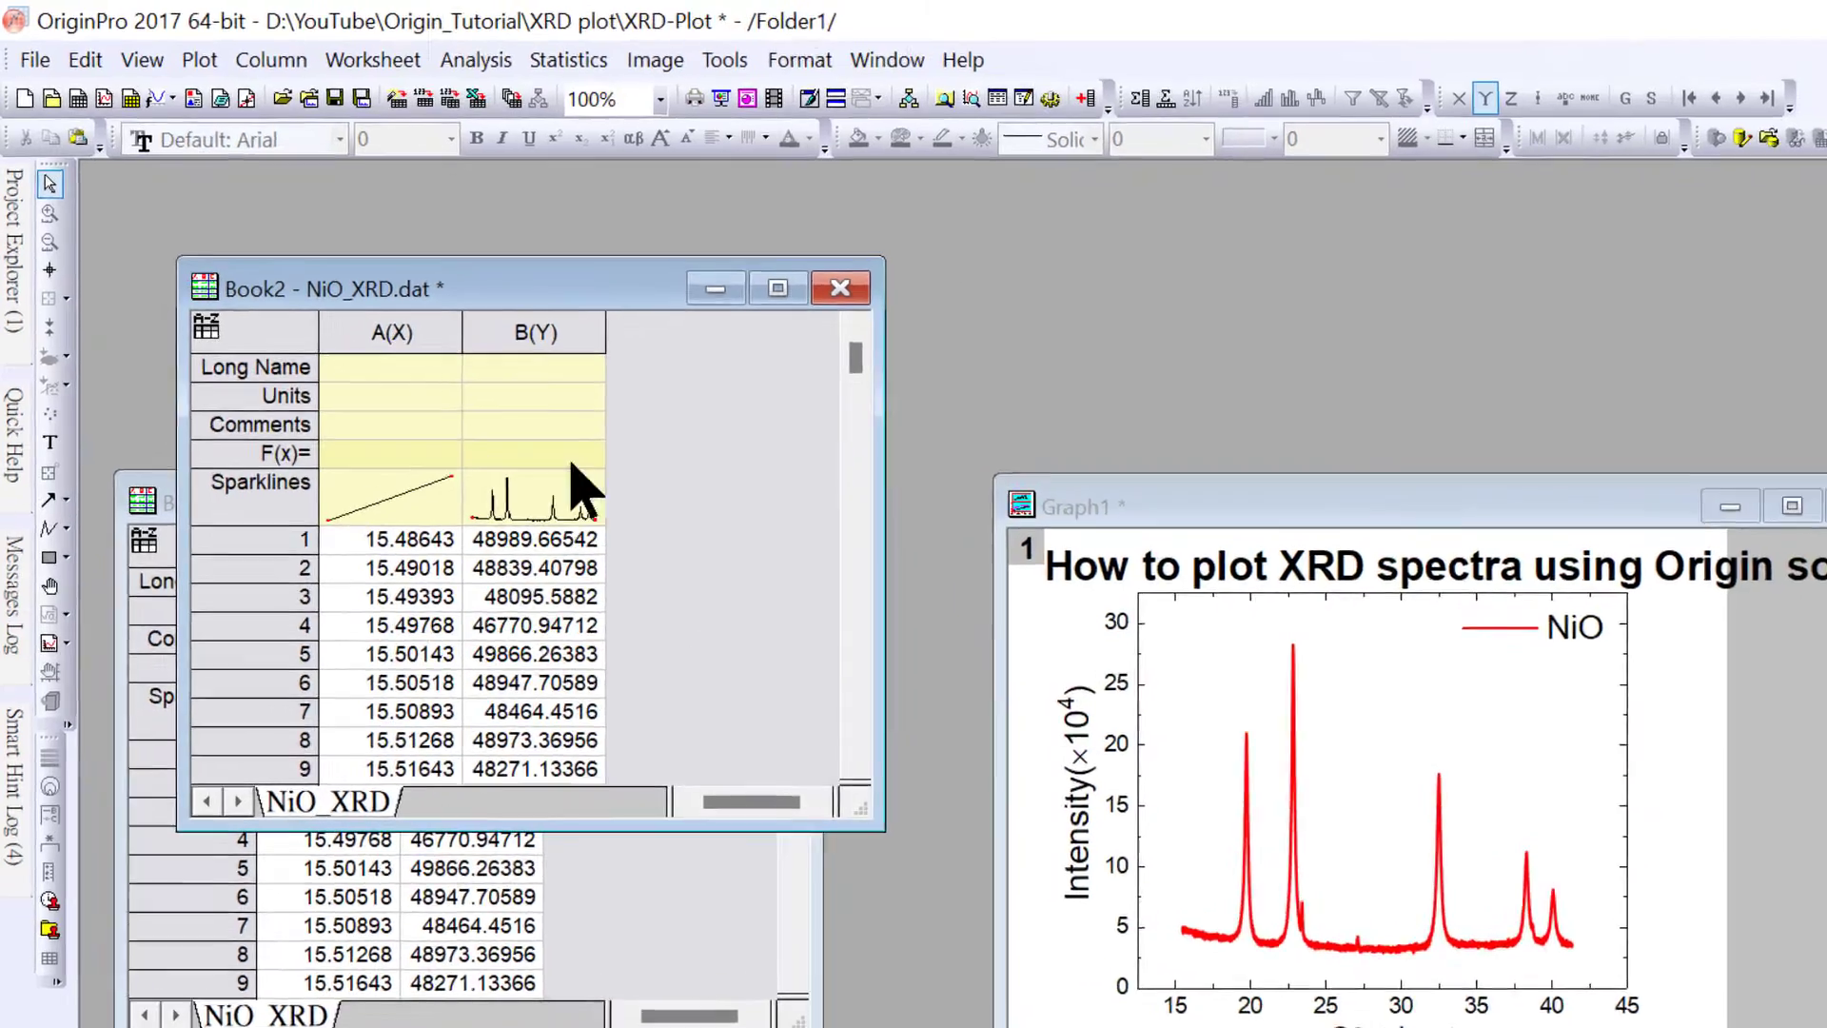
Plot column B against A as a line graph, Graph2, placed at the top-left.
{"action": "left_click", "coordinate": [391, 333]}
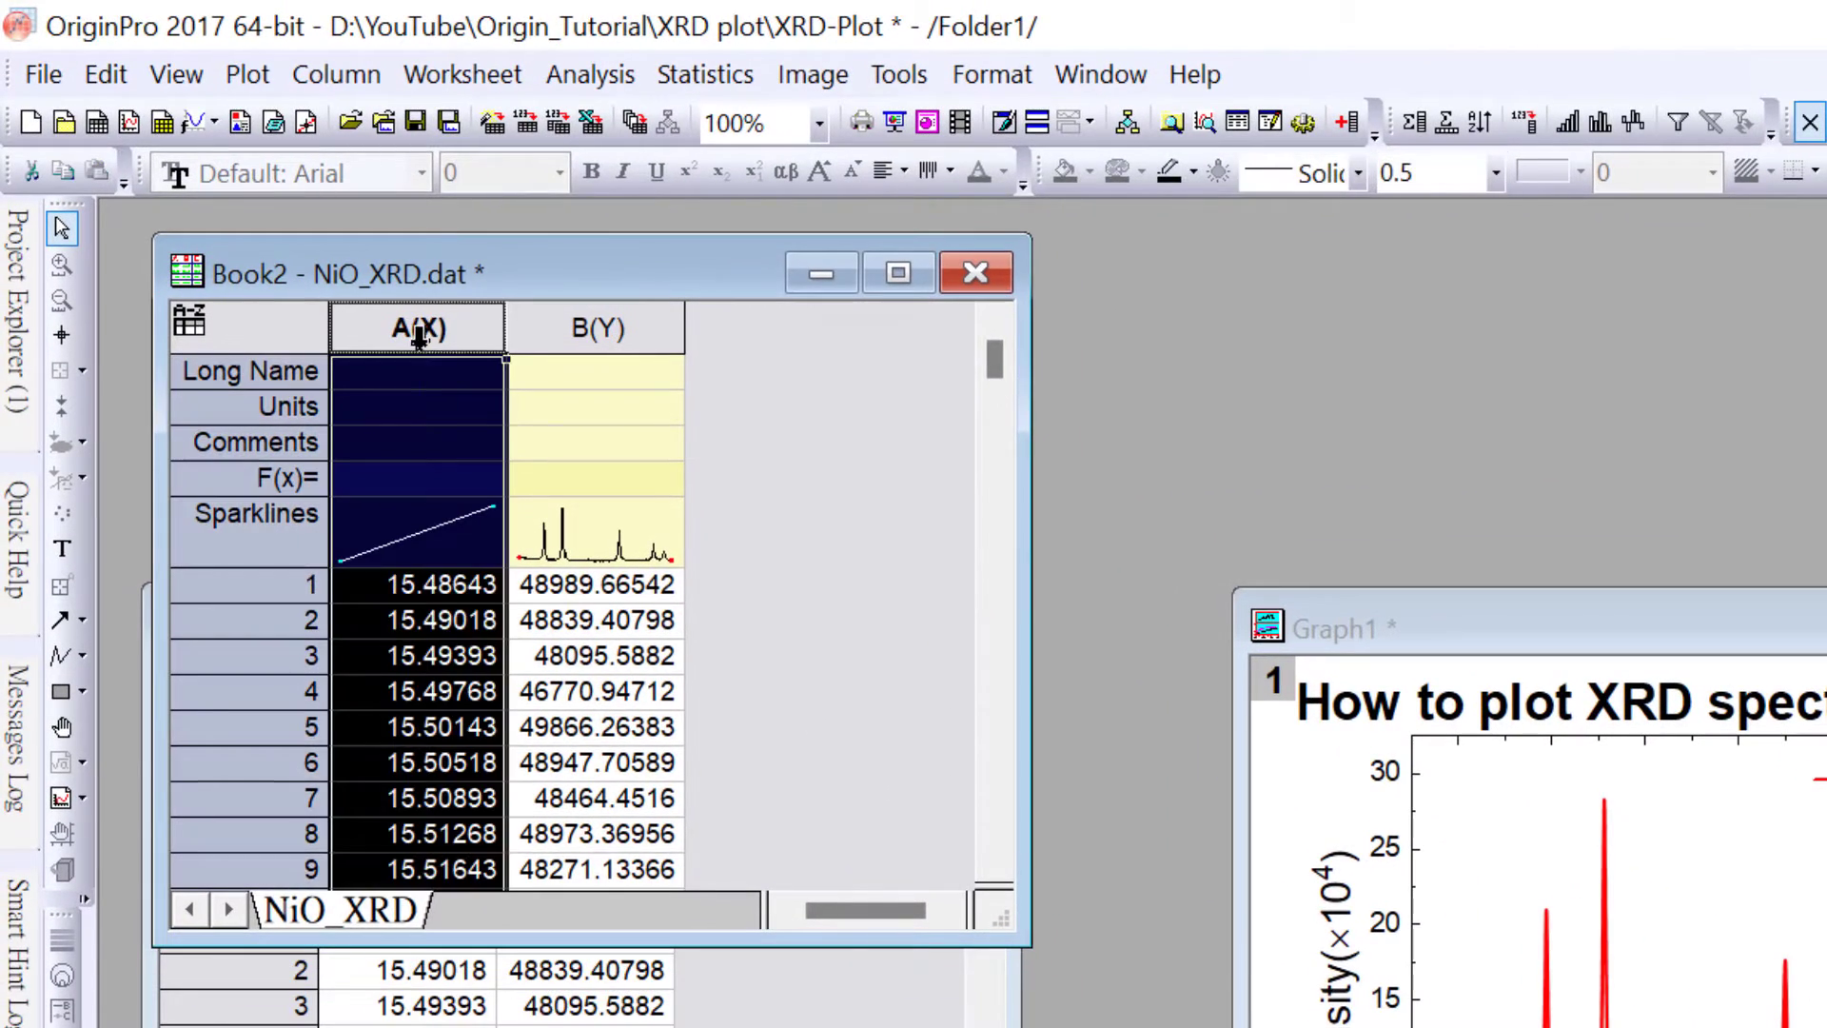
{"action": "left_click", "coordinate": [599, 324]}
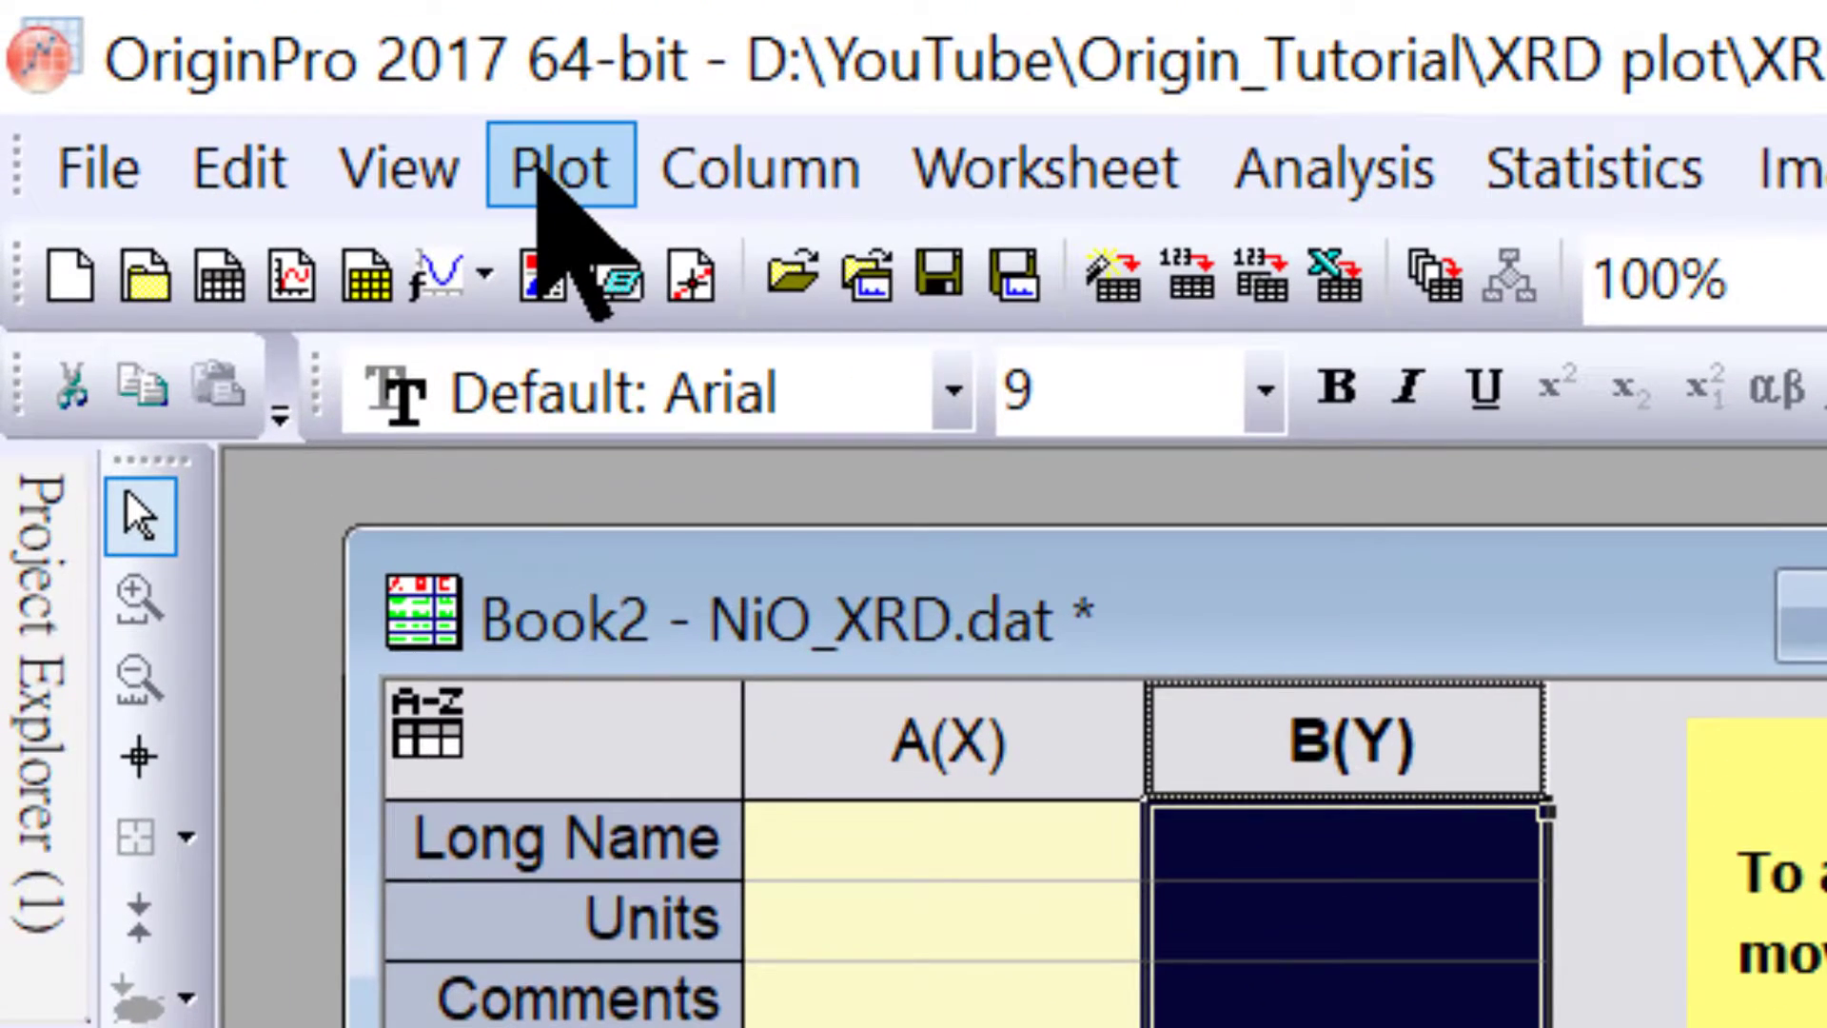
{"action": "left_click", "coordinate": [538, 164]}
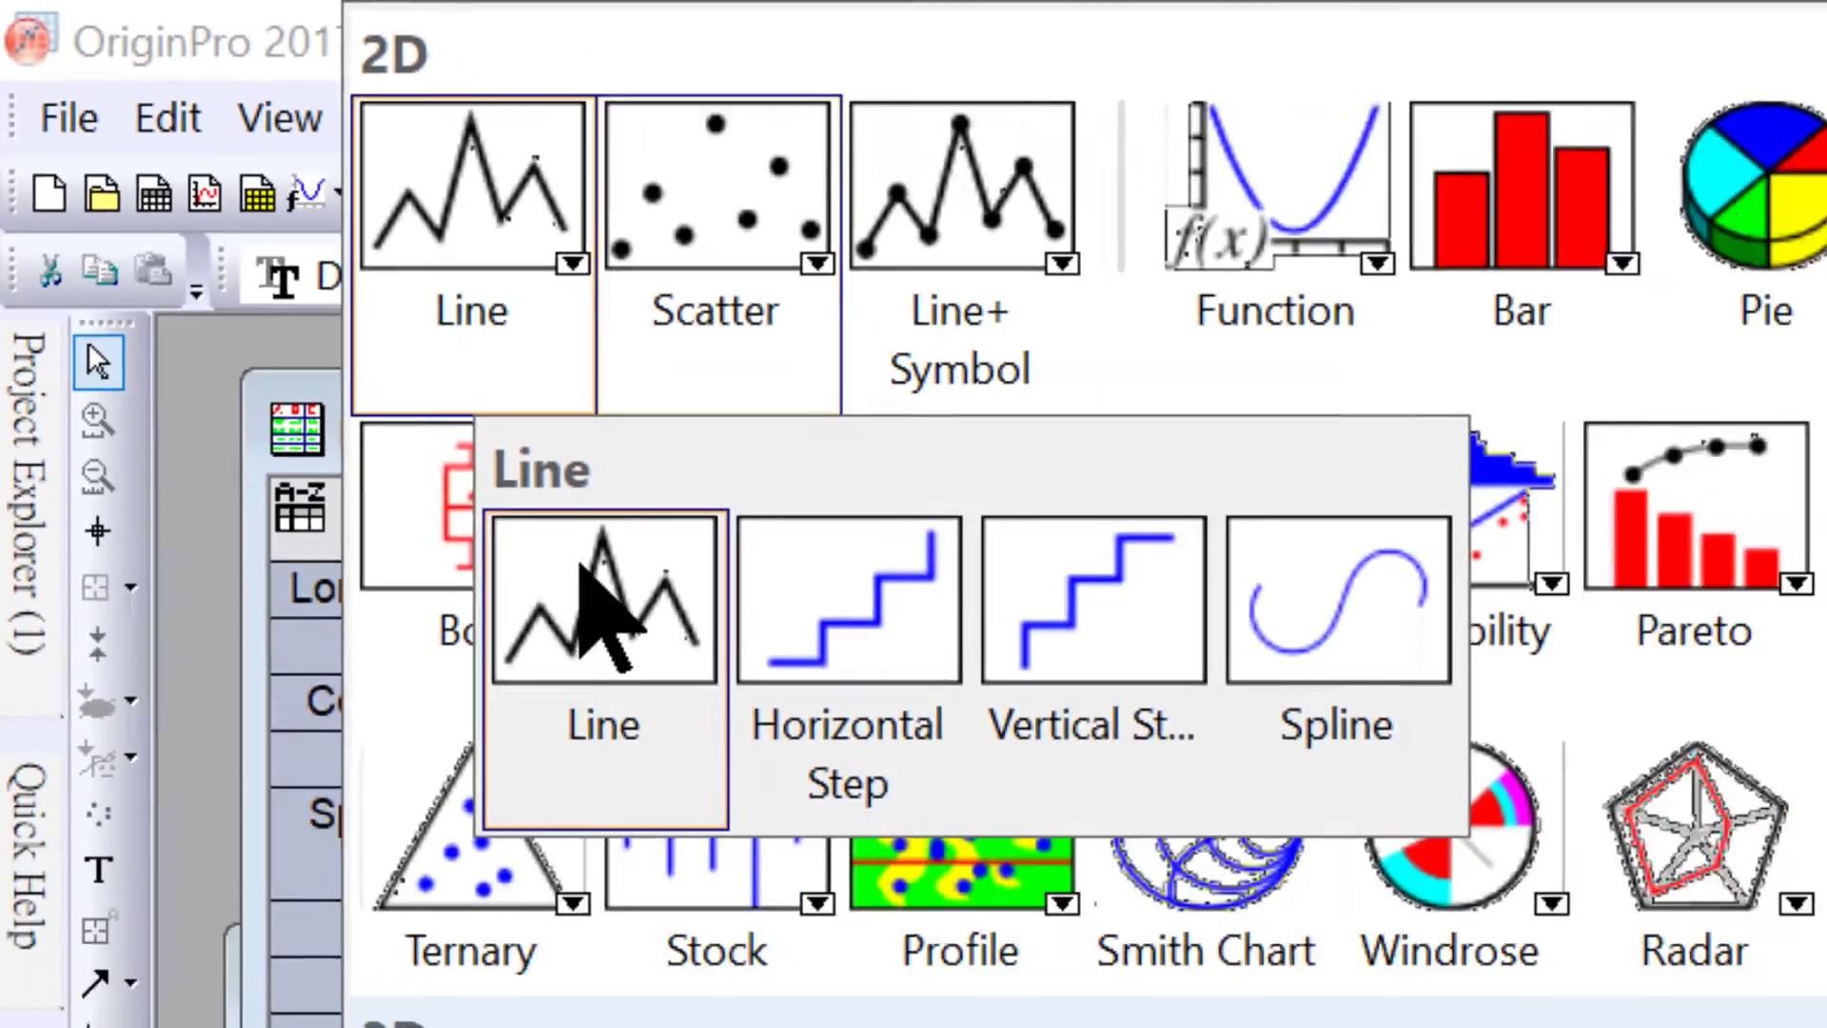
{"action": "left_click", "coordinate": [583, 566]}
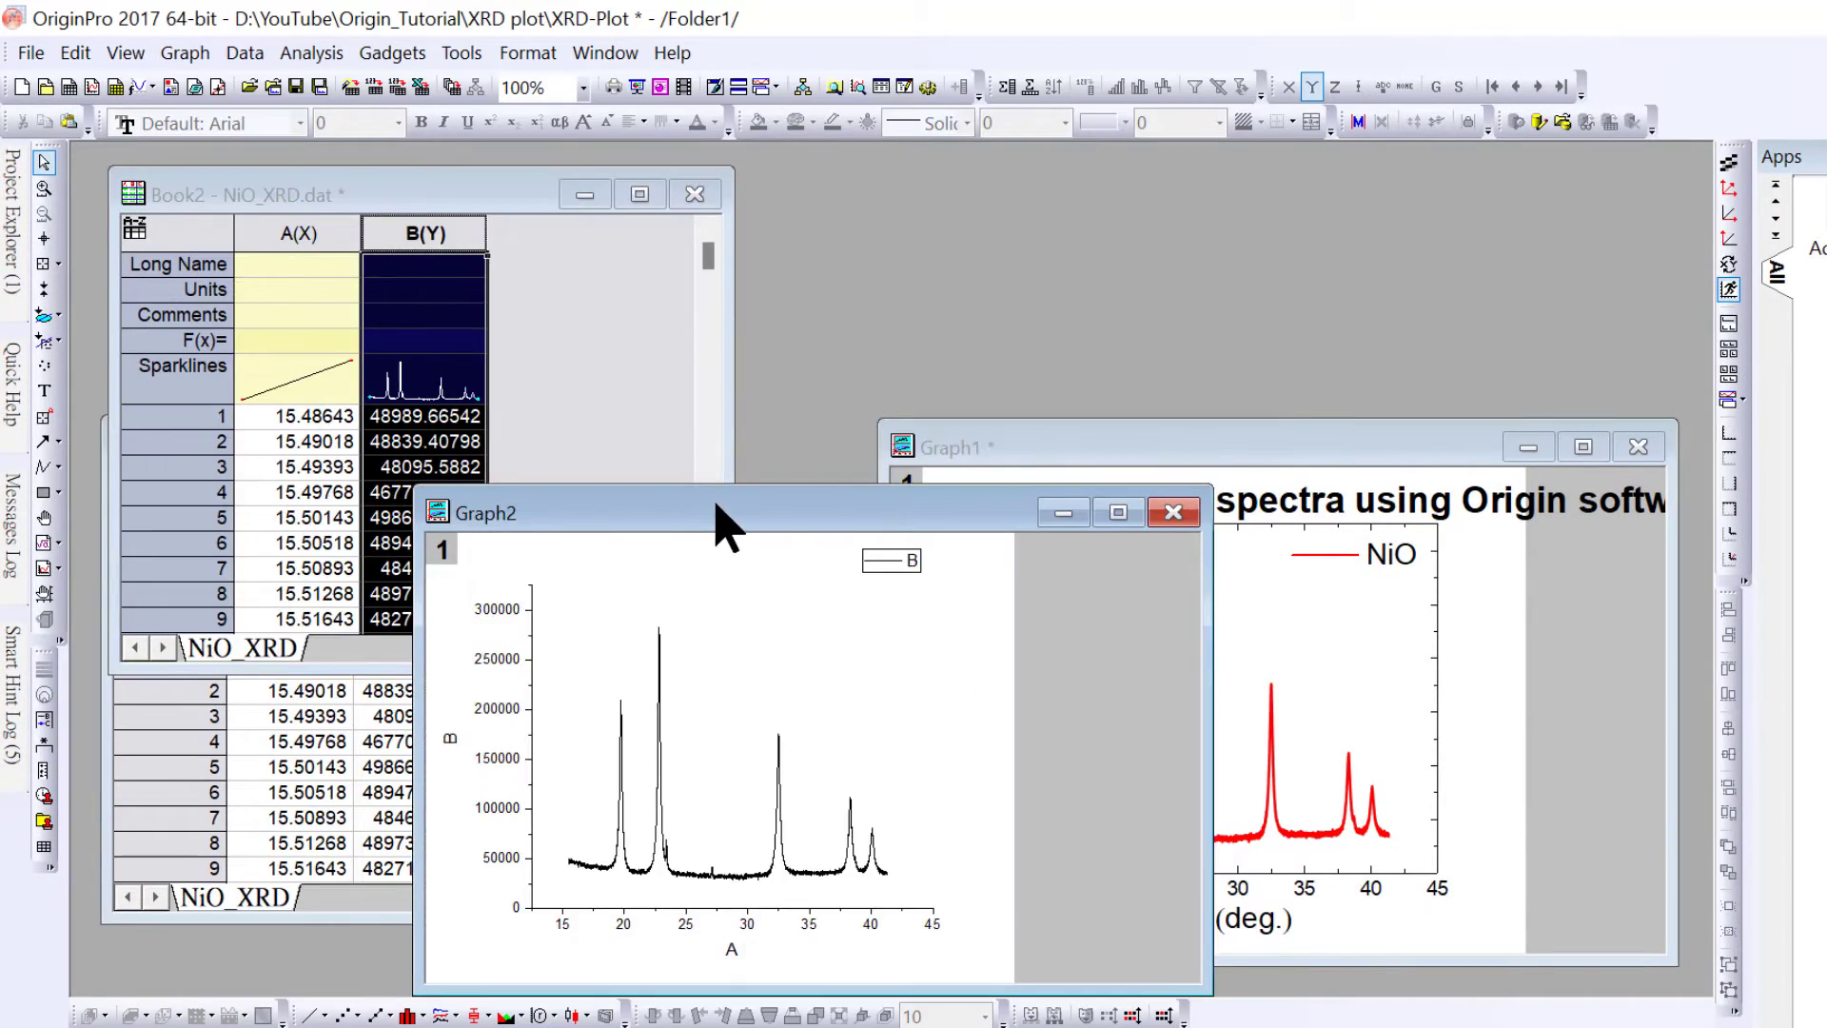
{"action": "left_click_drag", "start_coordinate": [718, 519], "coordinate": [414, 175]}
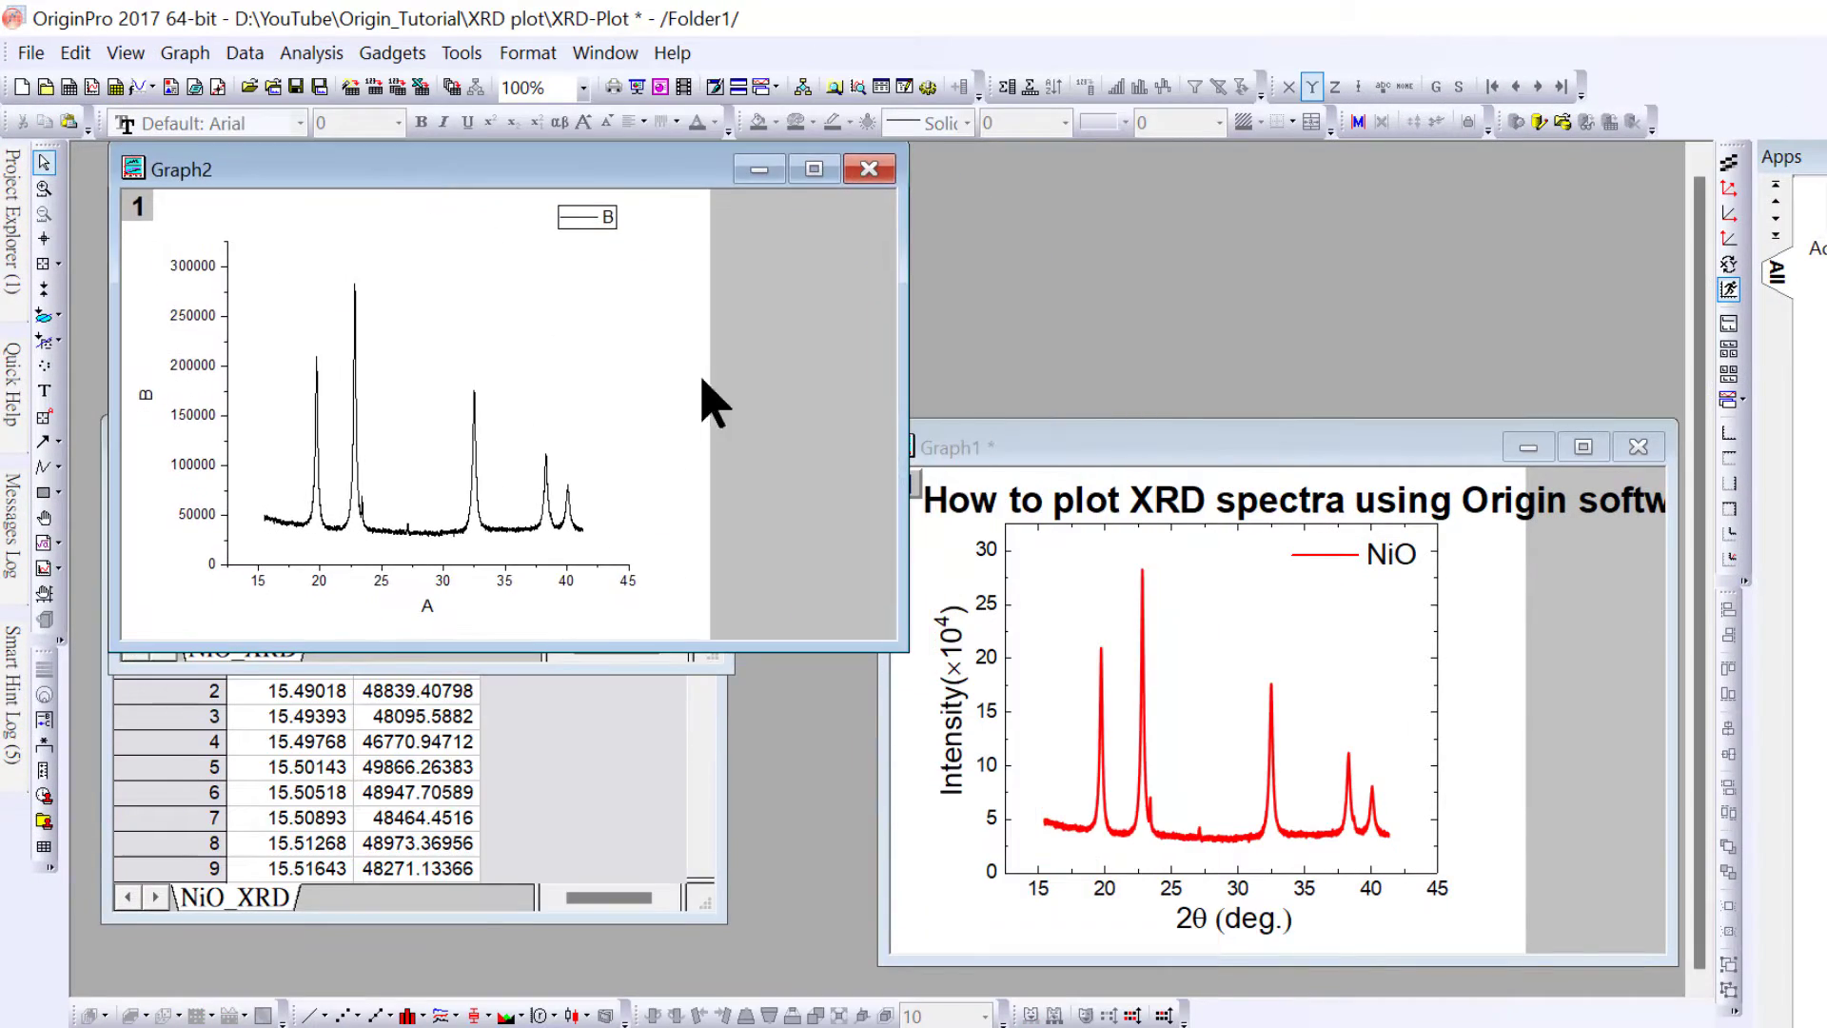
Maximize Graph2 and insert a Greek θ from the Symbol Map after the 2 in the x-axis title.
{"action": "left_click", "coordinate": [815, 170]}
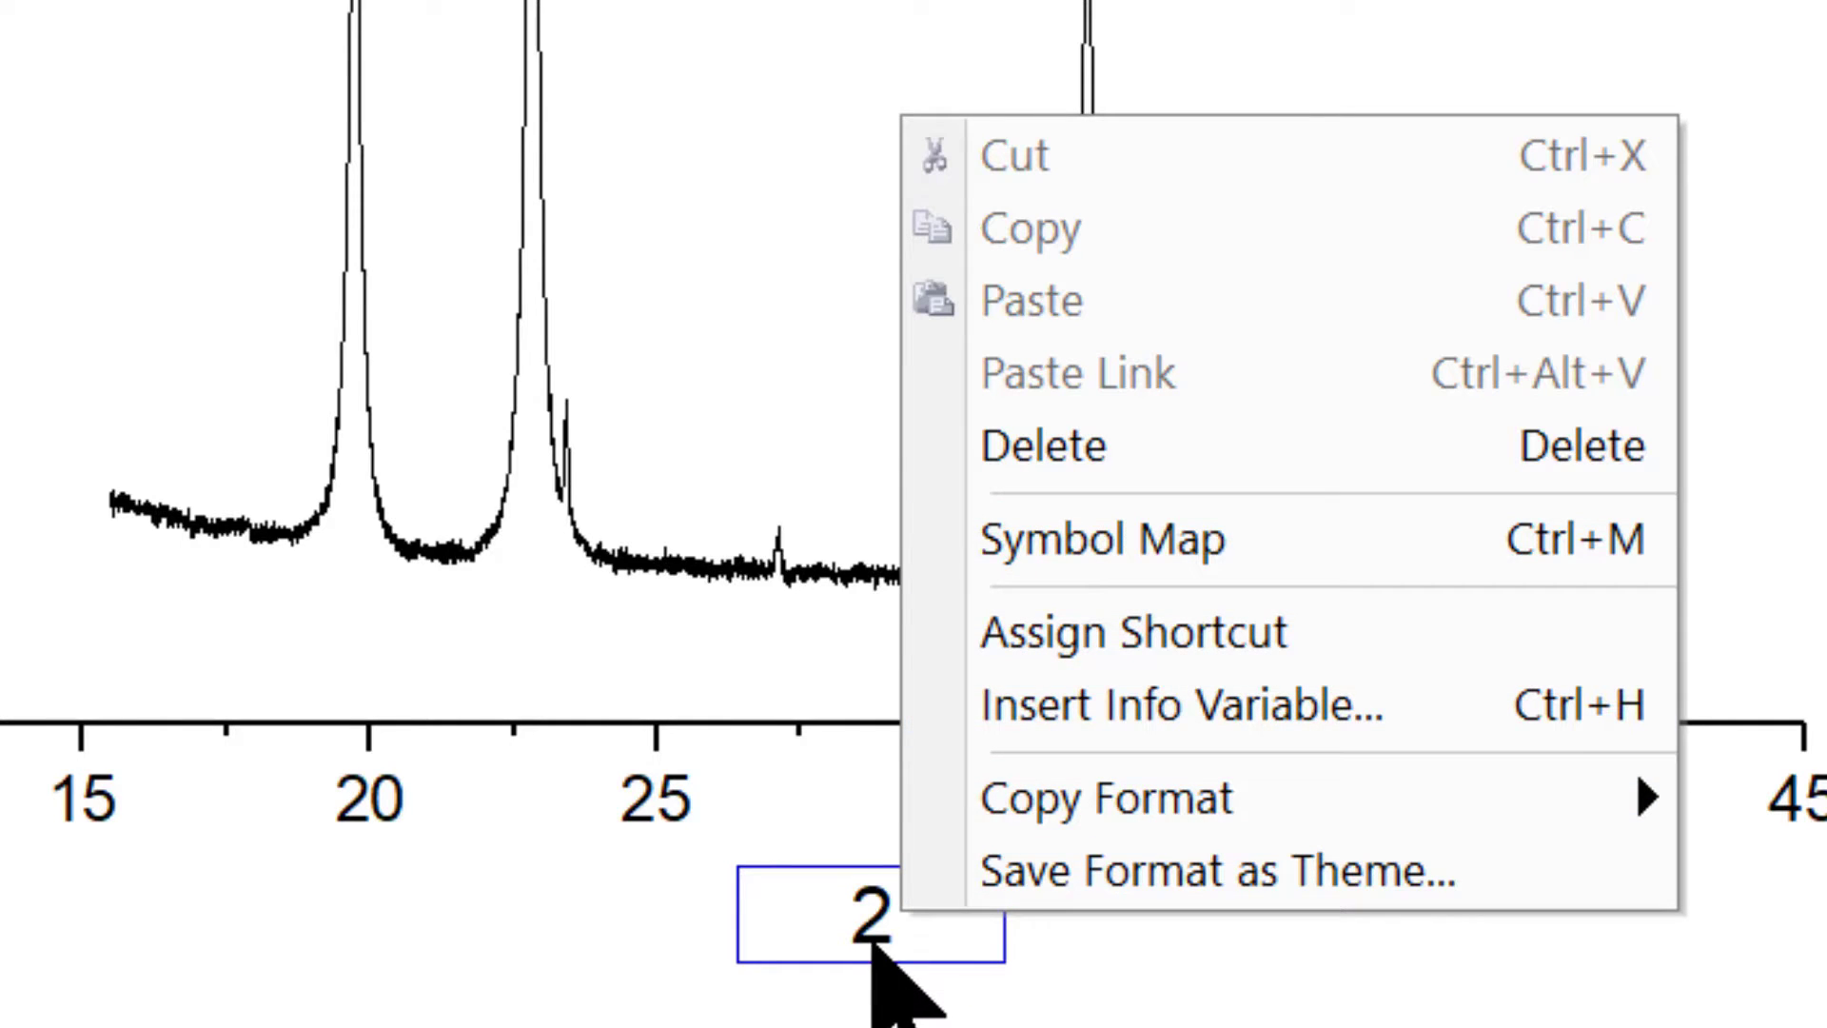
{"action": "left_click", "coordinate": [1090, 540]}
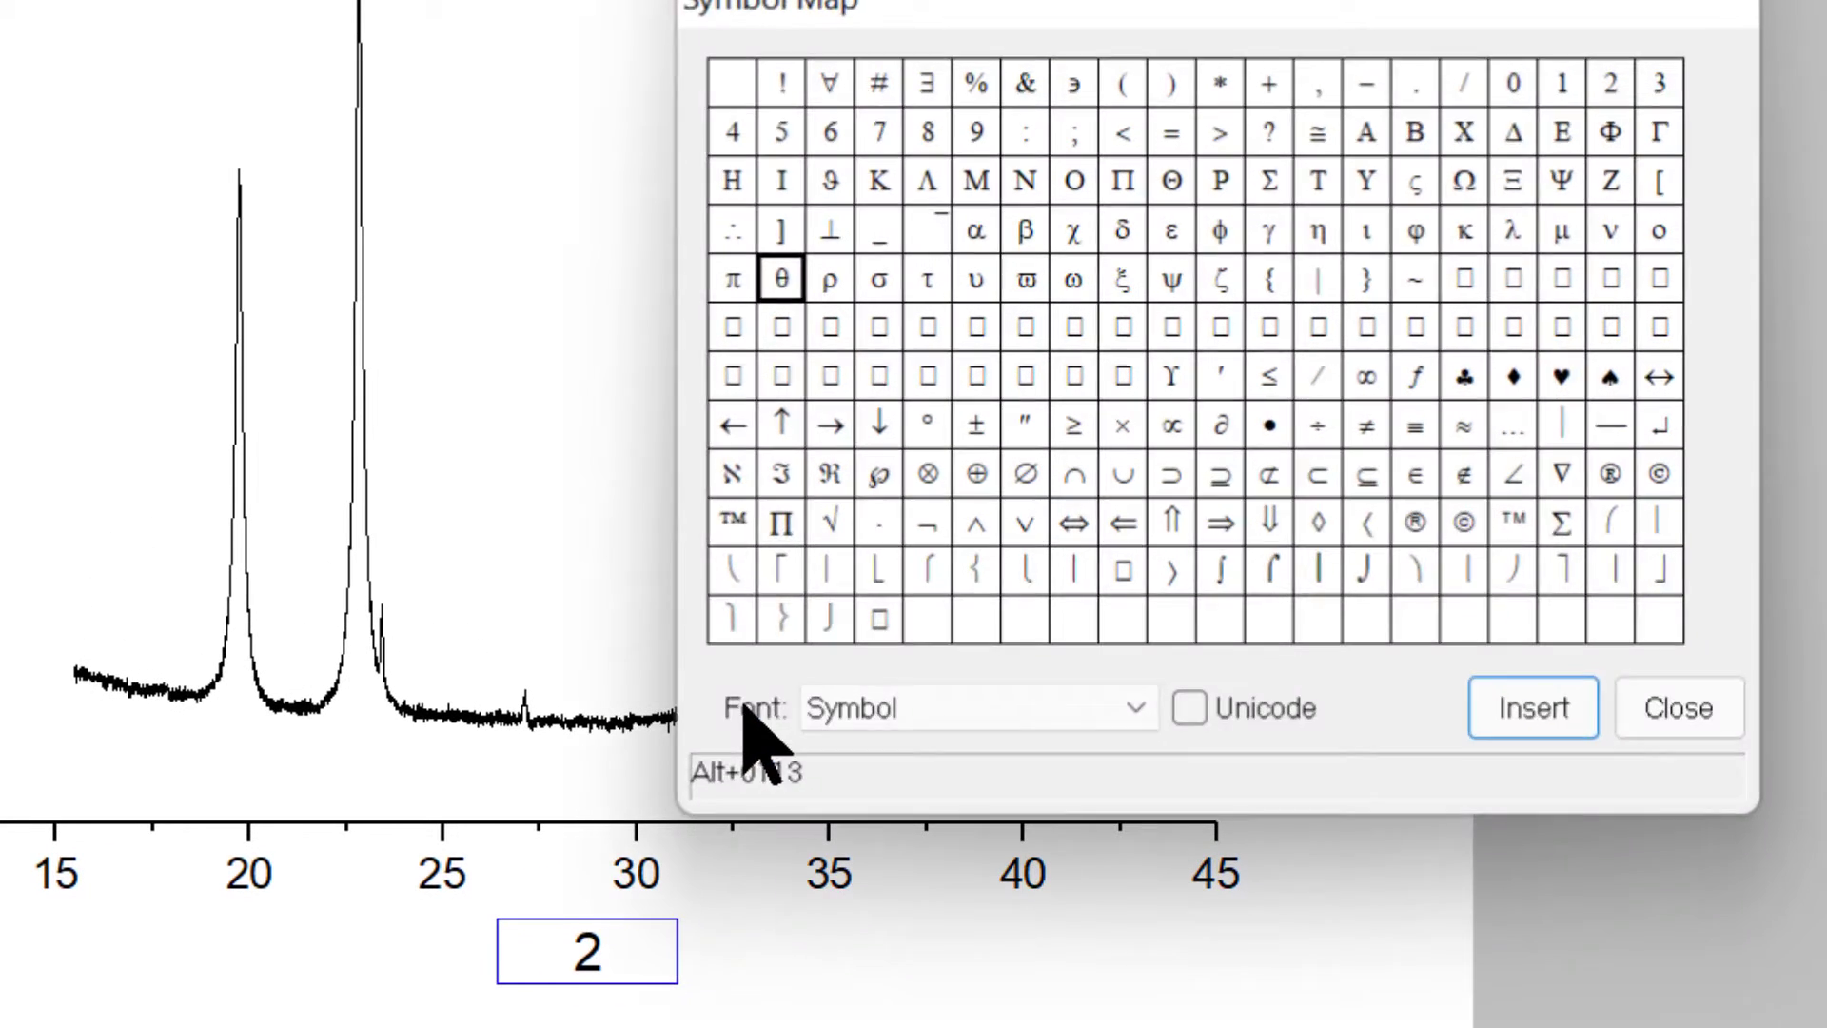
{"action": "left_click", "coordinate": [780, 276]}
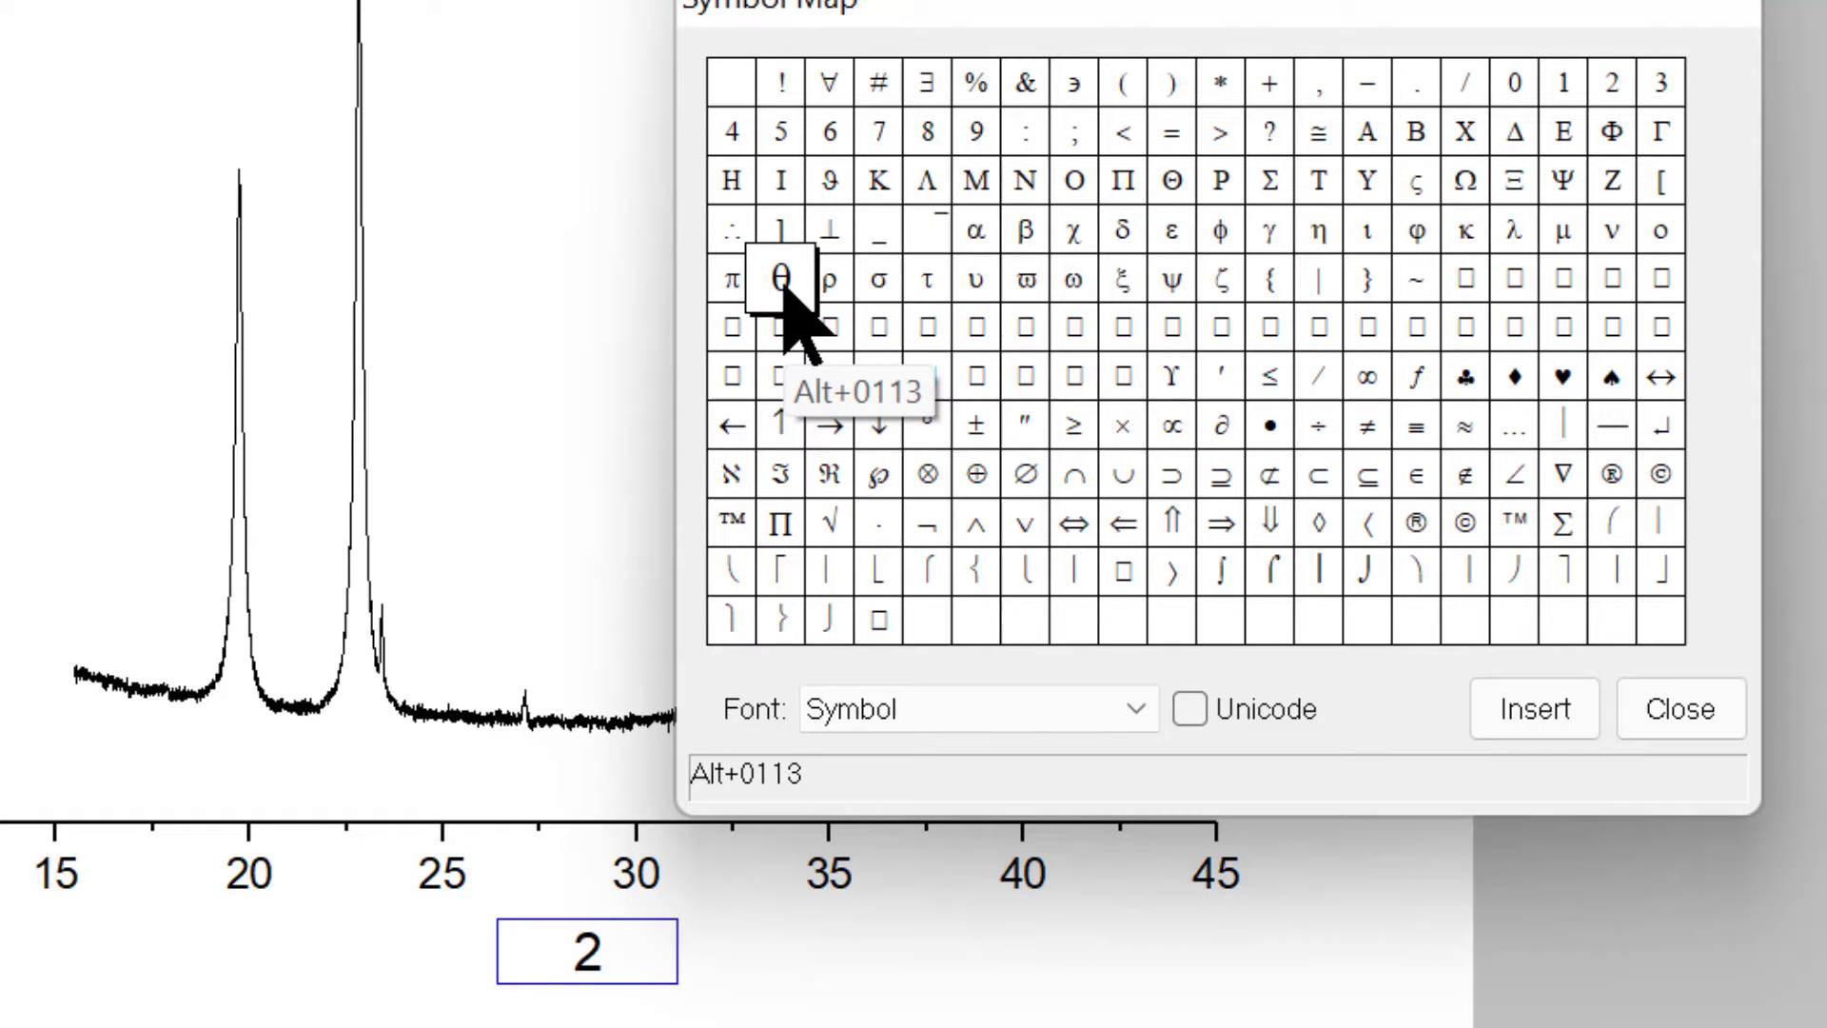
{"action": "left_click", "coordinate": [1517, 716]}
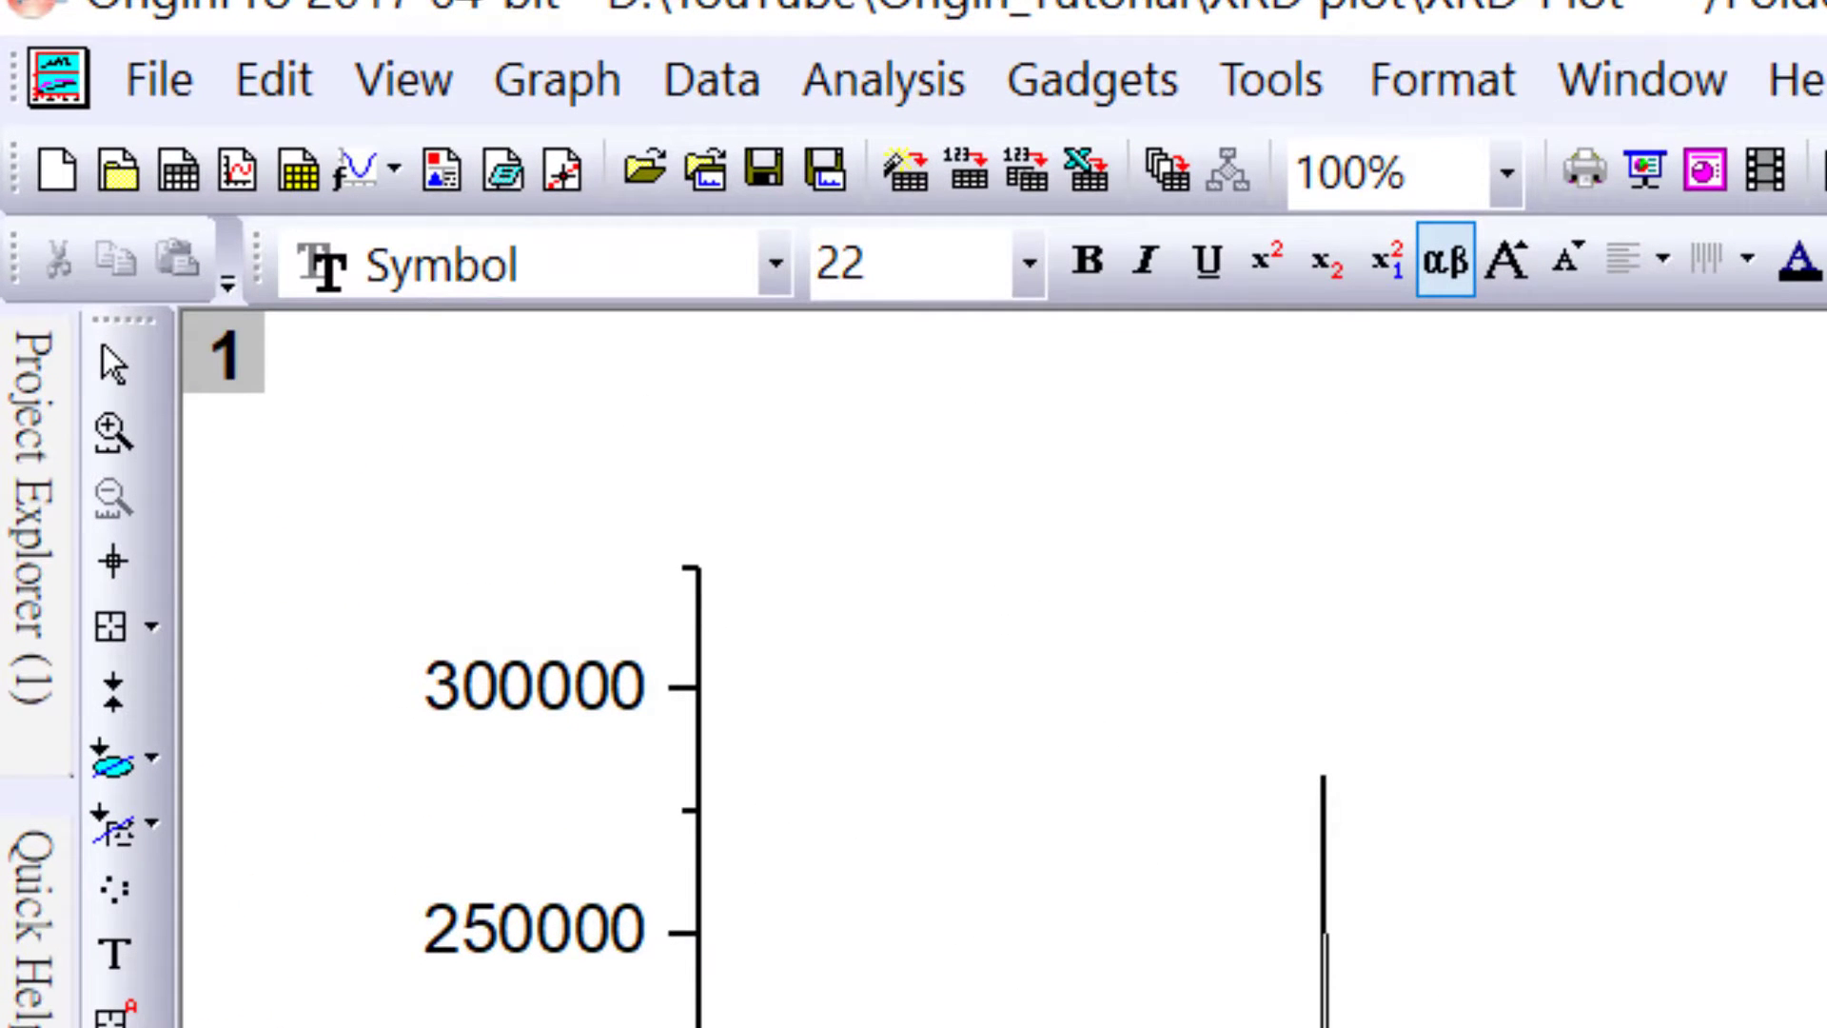
Set the (deg.) unit text to Times New Roman and add a space before it.
{"action": "key", "text": "shift+Home"}
{"action": "left_click", "coordinate": [666, 262]}
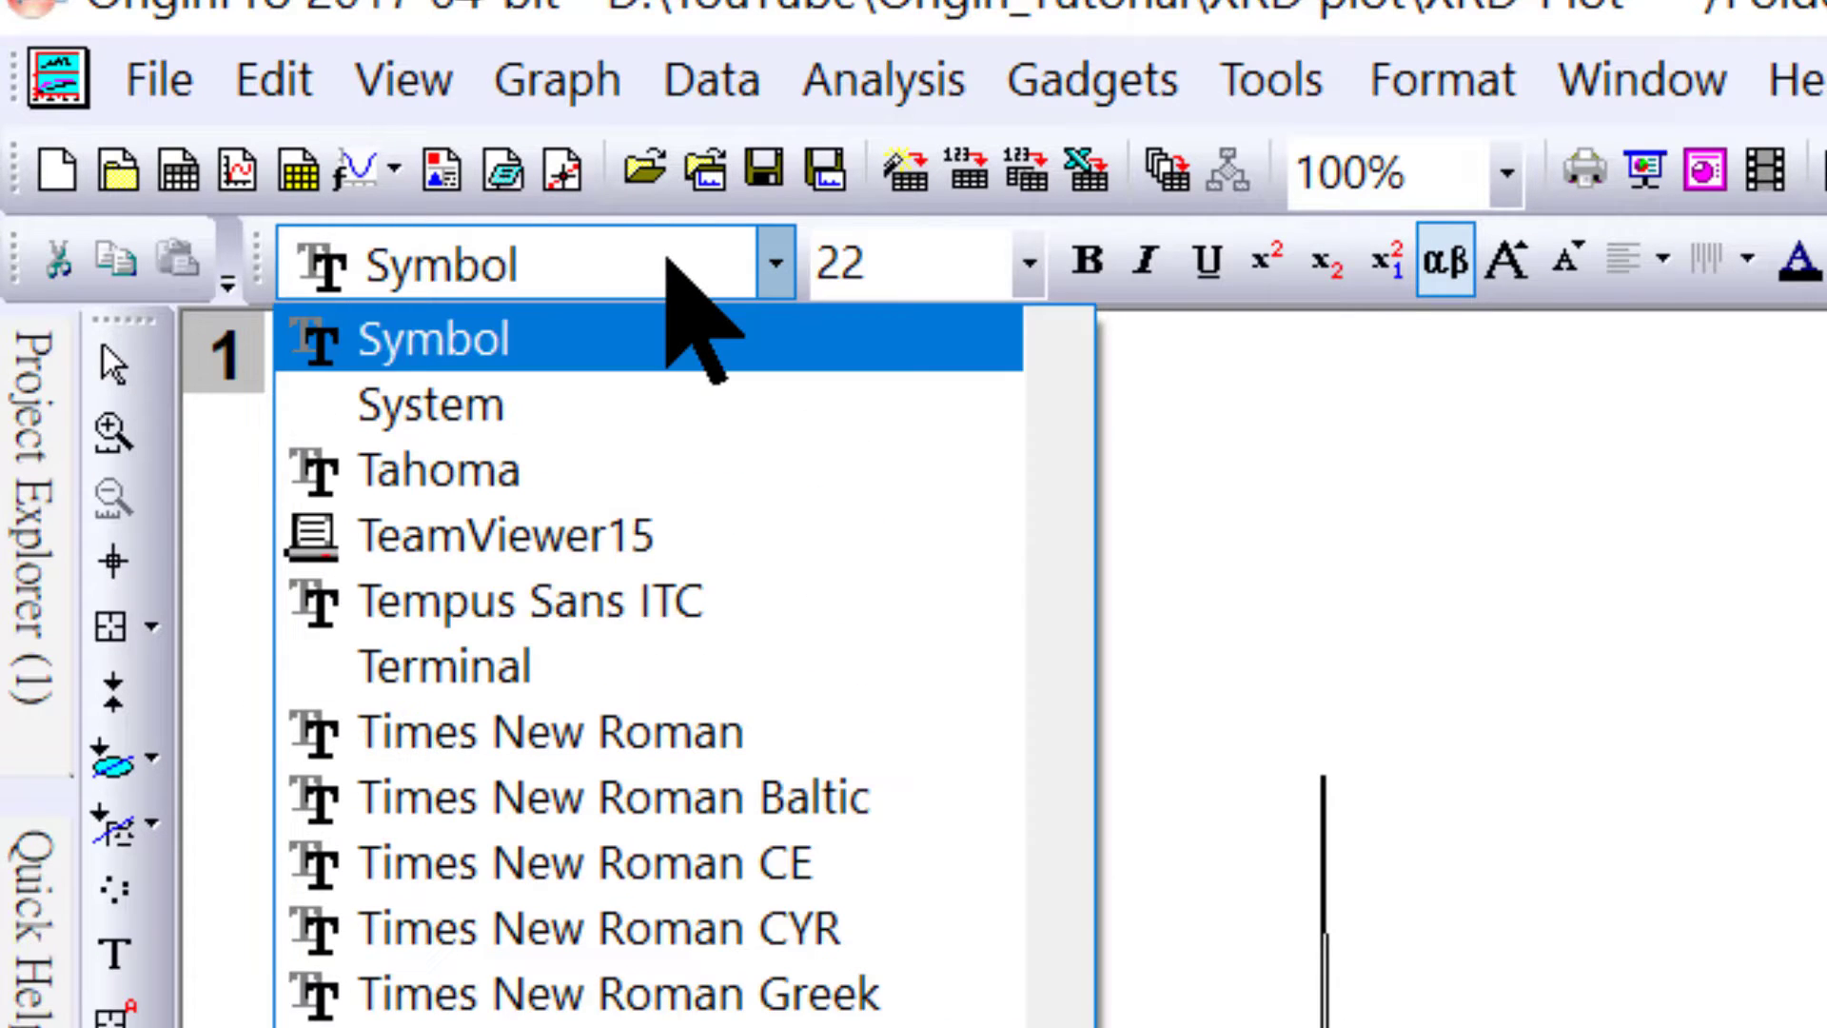
{"action": "type", "text": "Tahoma"}
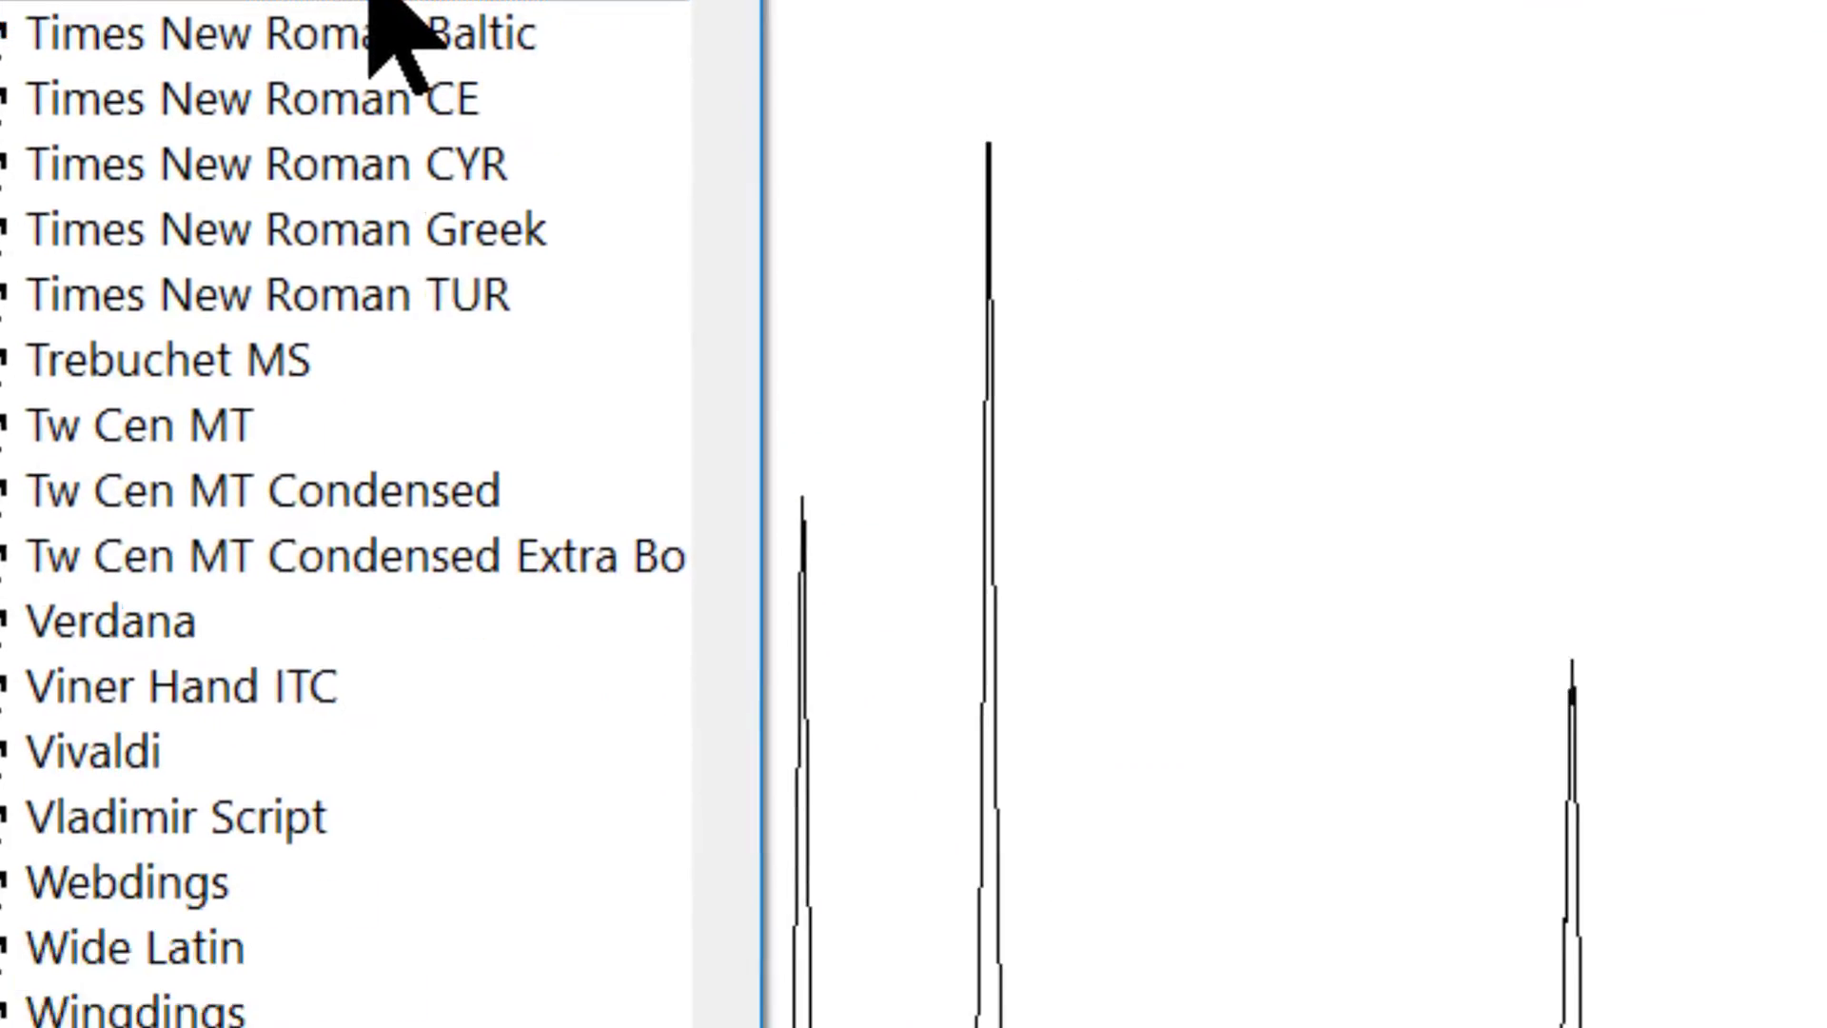
{"action": "left_click", "coordinate": [376, 15]}
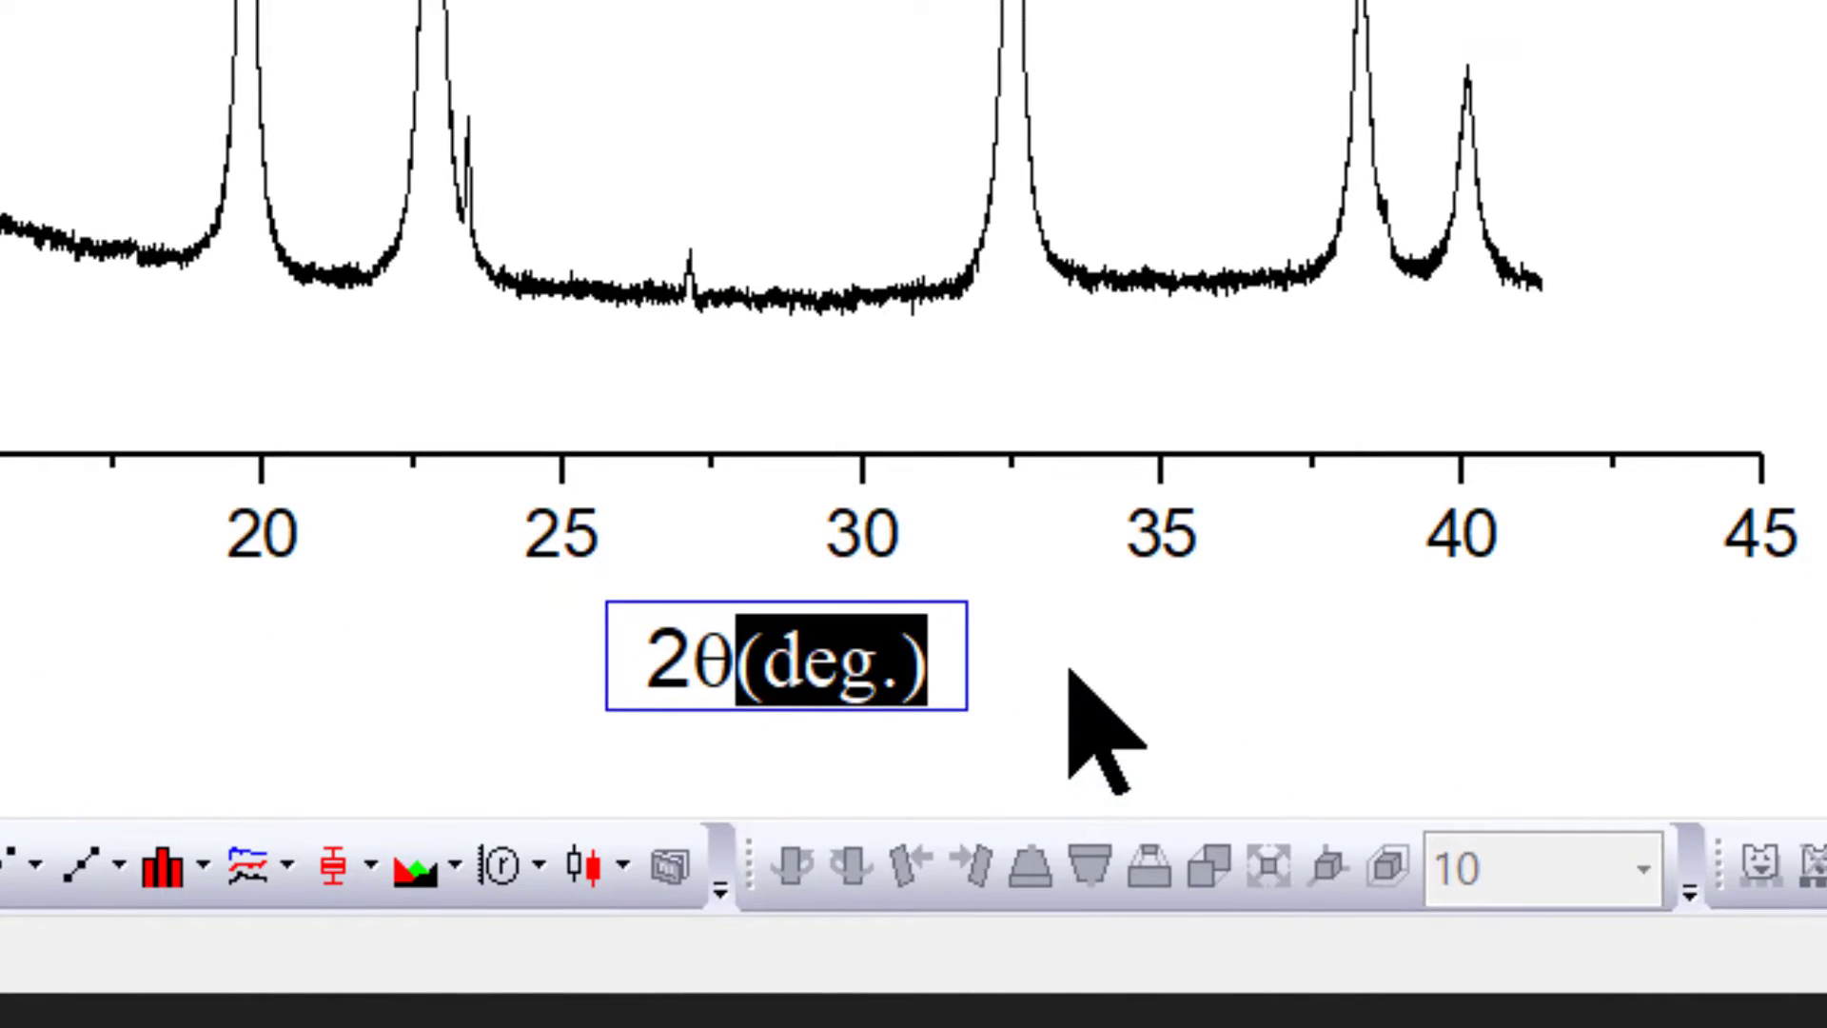
{"action": "left_click", "coordinate": [734, 666]}
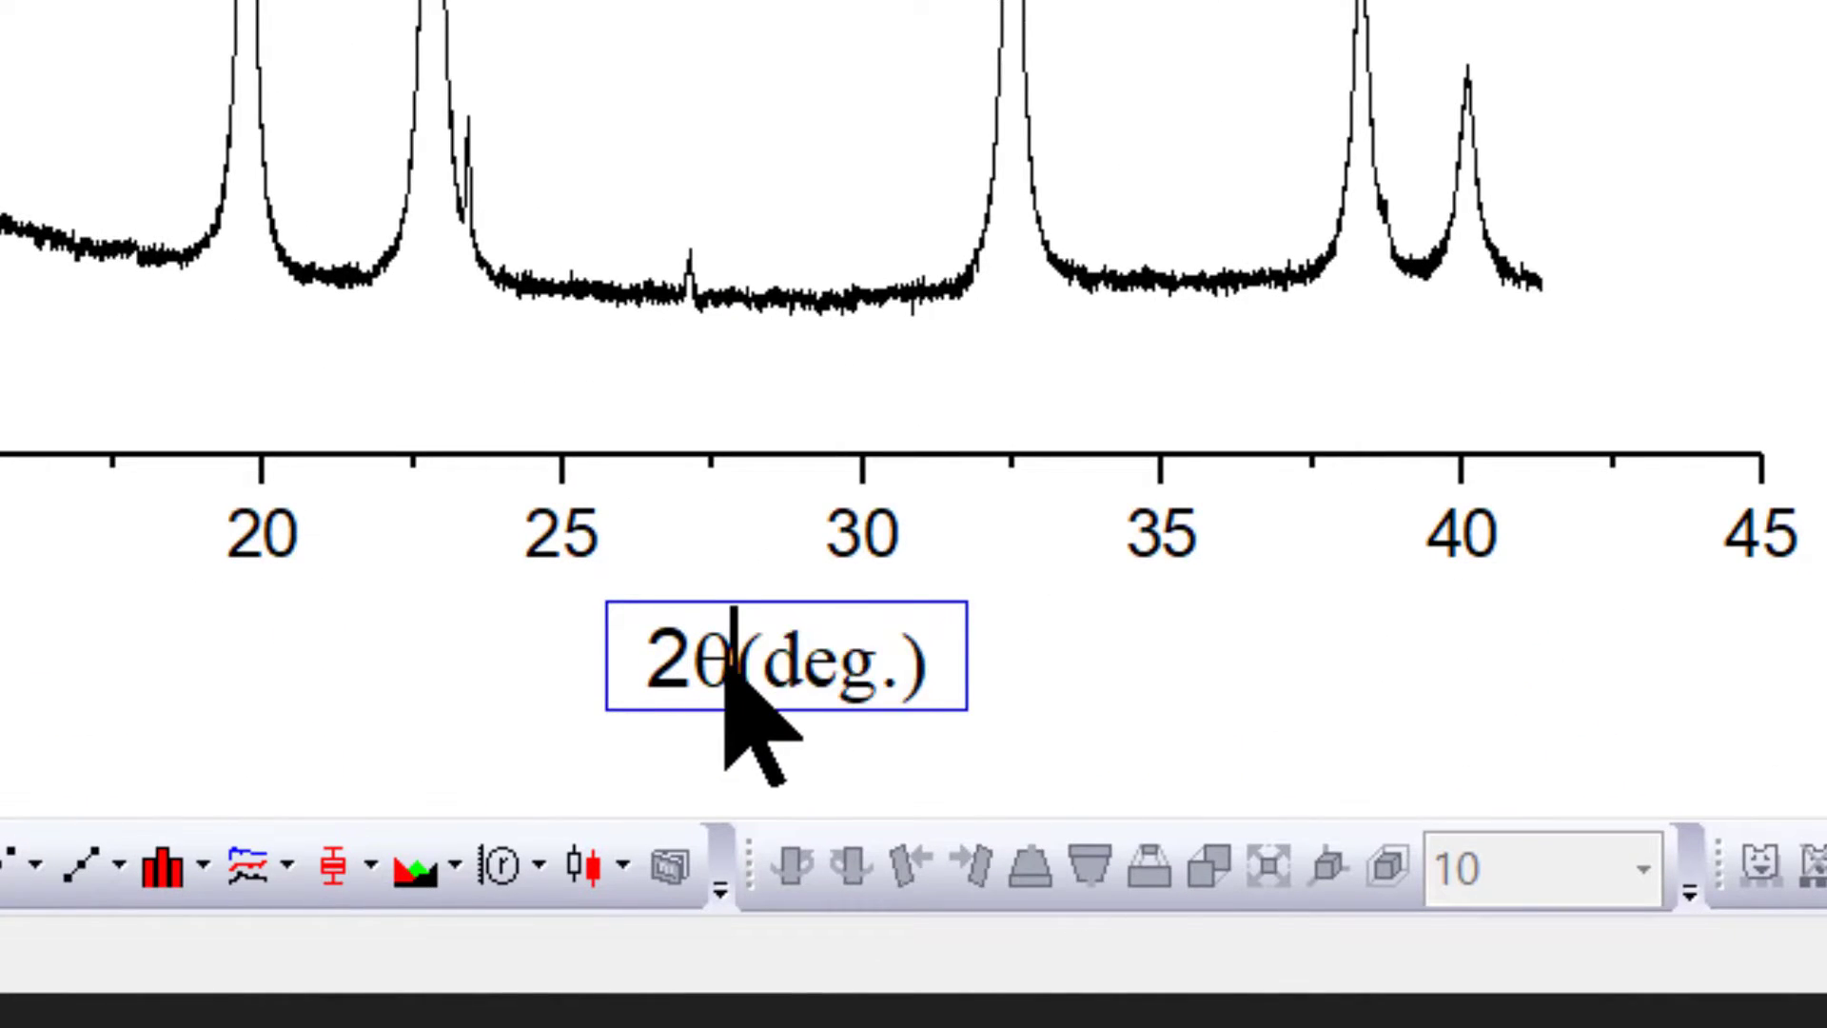
Replace the y-axis title text with Intensity.
{"action": "left_click", "coordinate": [1129, 673]}
{"action": "left_click", "coordinate": [856, 666]}
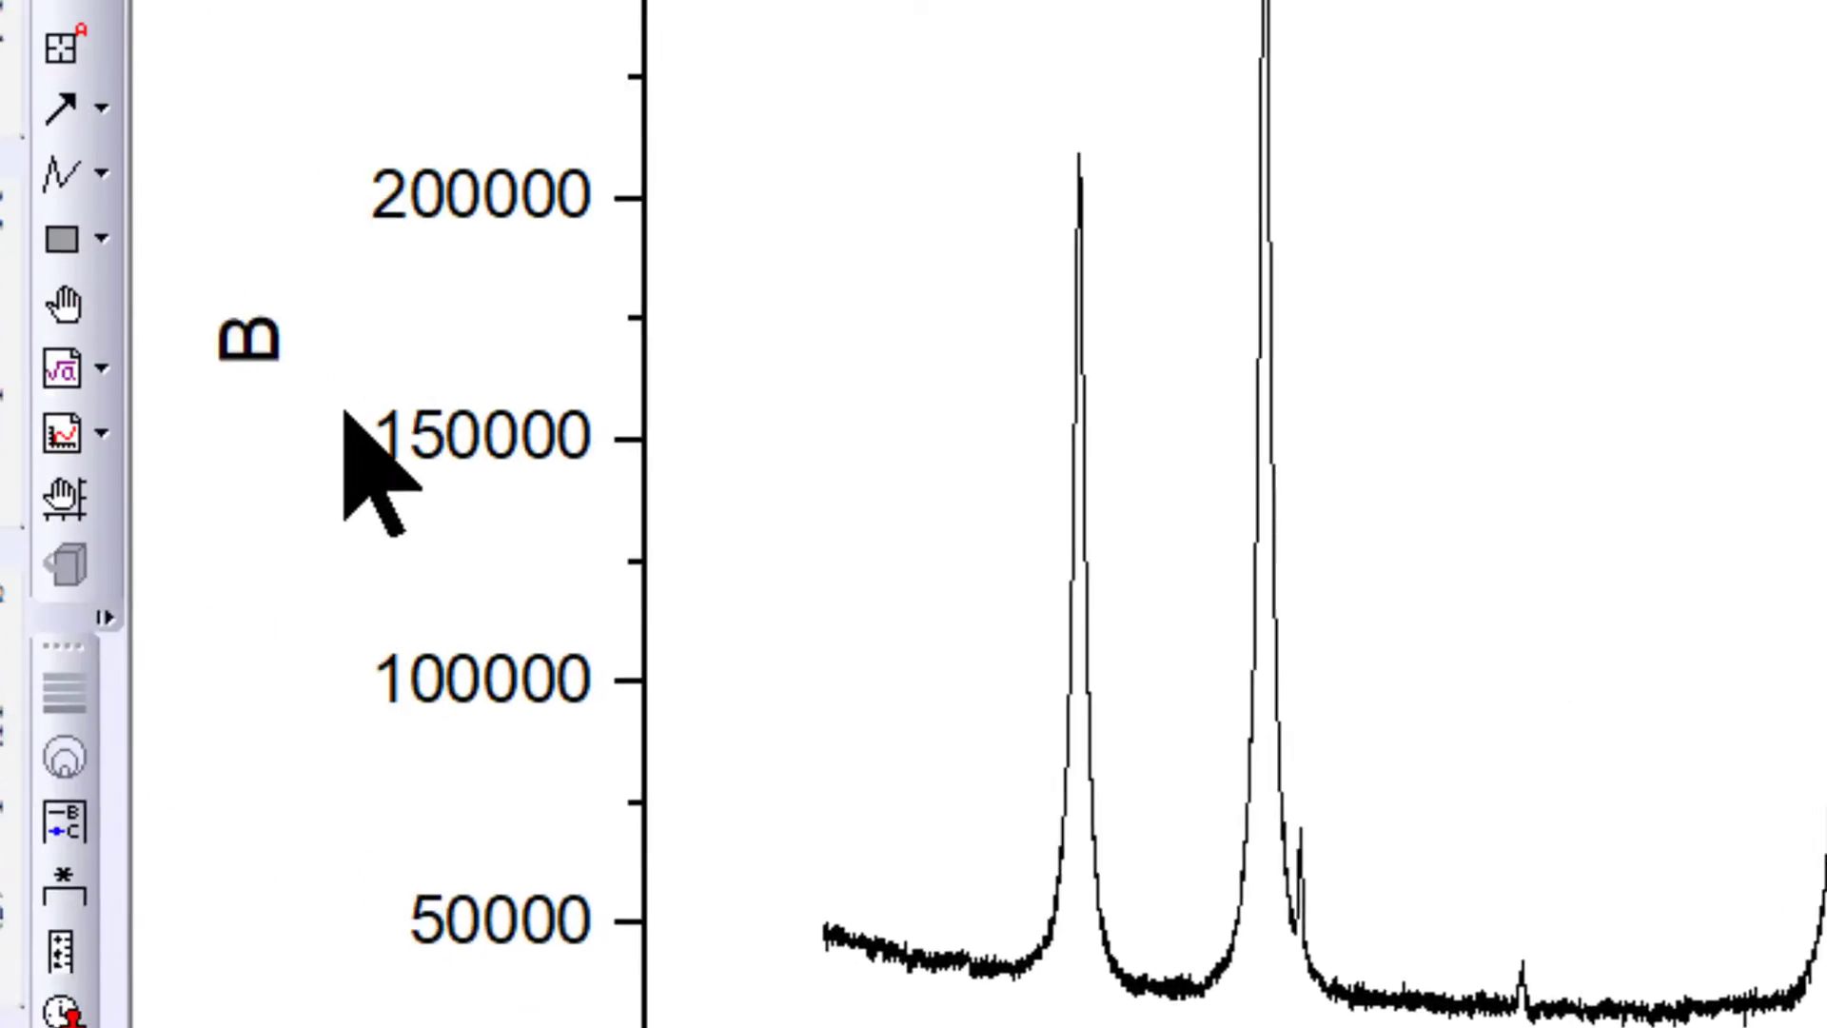
{"action": "left_click", "coordinate": [253, 326]}
{"action": "double_click", "coordinate": [433, 495]}
{"action": "left_click_drag", "start_coordinate": [329, 495], "coordinate": [569, 480]}
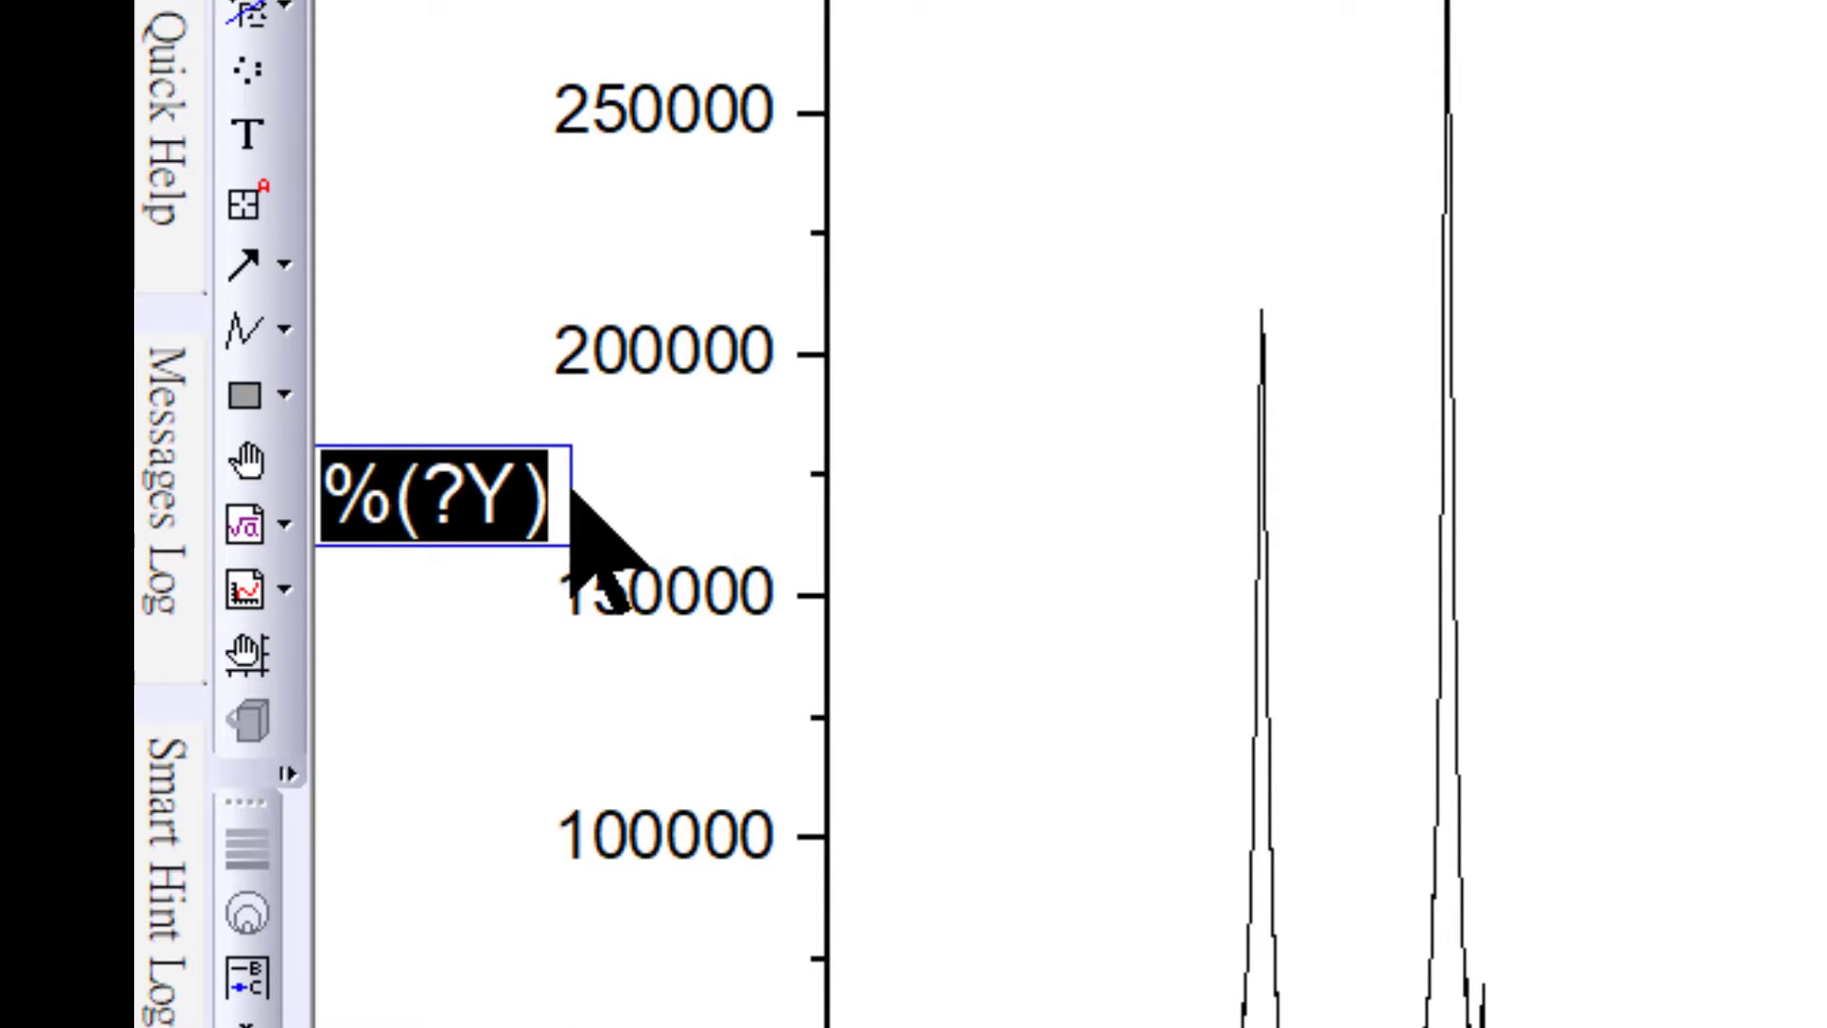
{"action": "type", "text": "I"}
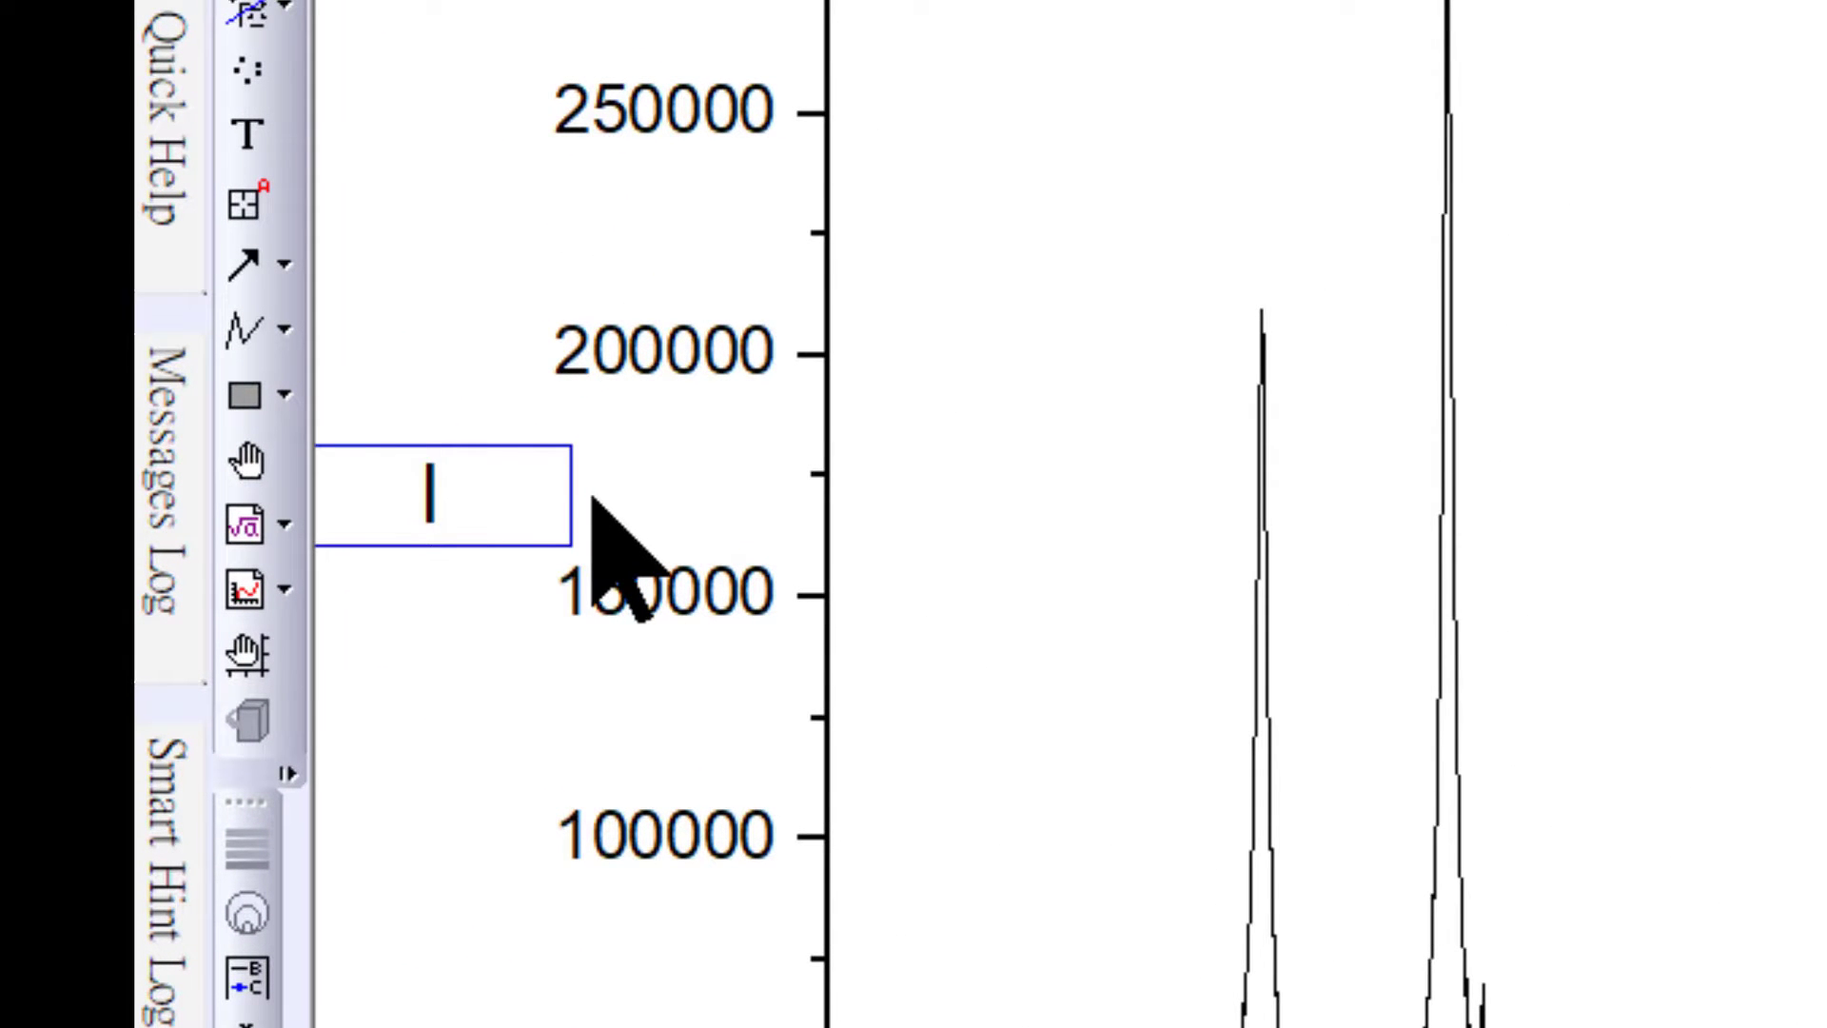
{"action": "type", "text": "ntensity"}
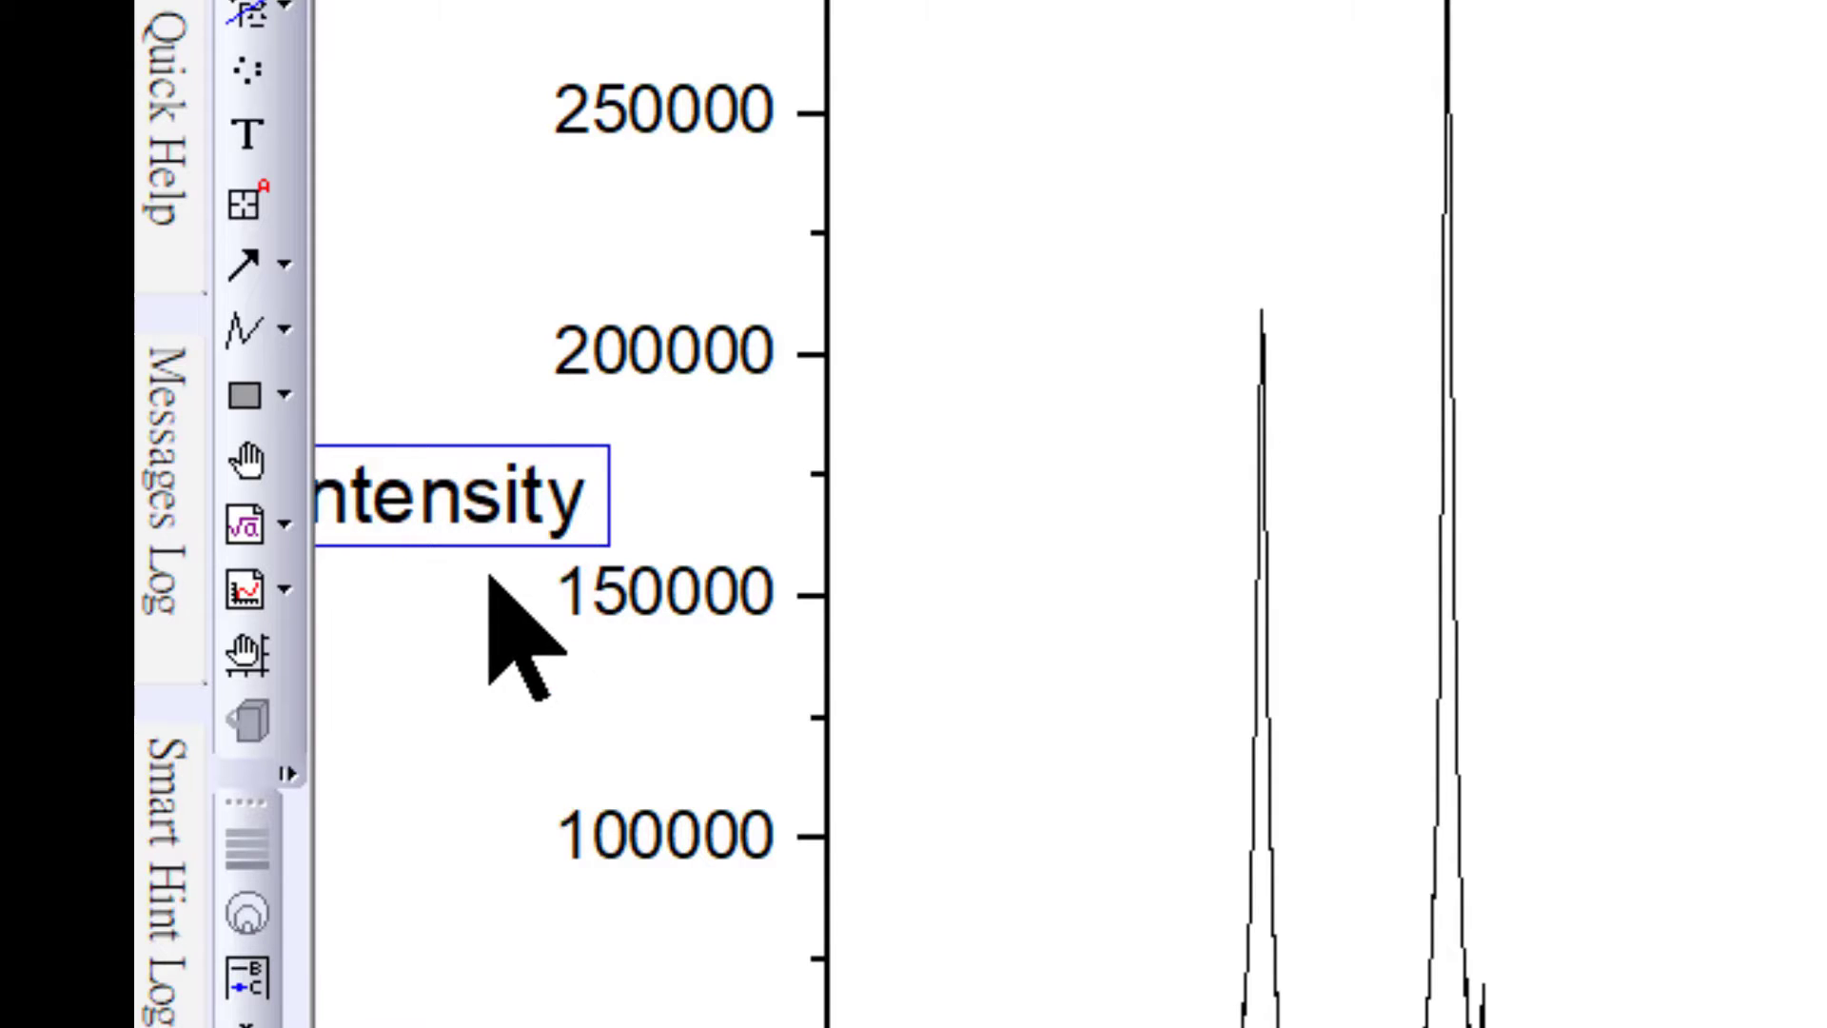
{"action": "left_click", "coordinate": [478, 592]}
{"action": "left_click", "coordinate": [480, 550]}
{"action": "left_click", "coordinate": [483, 830]}
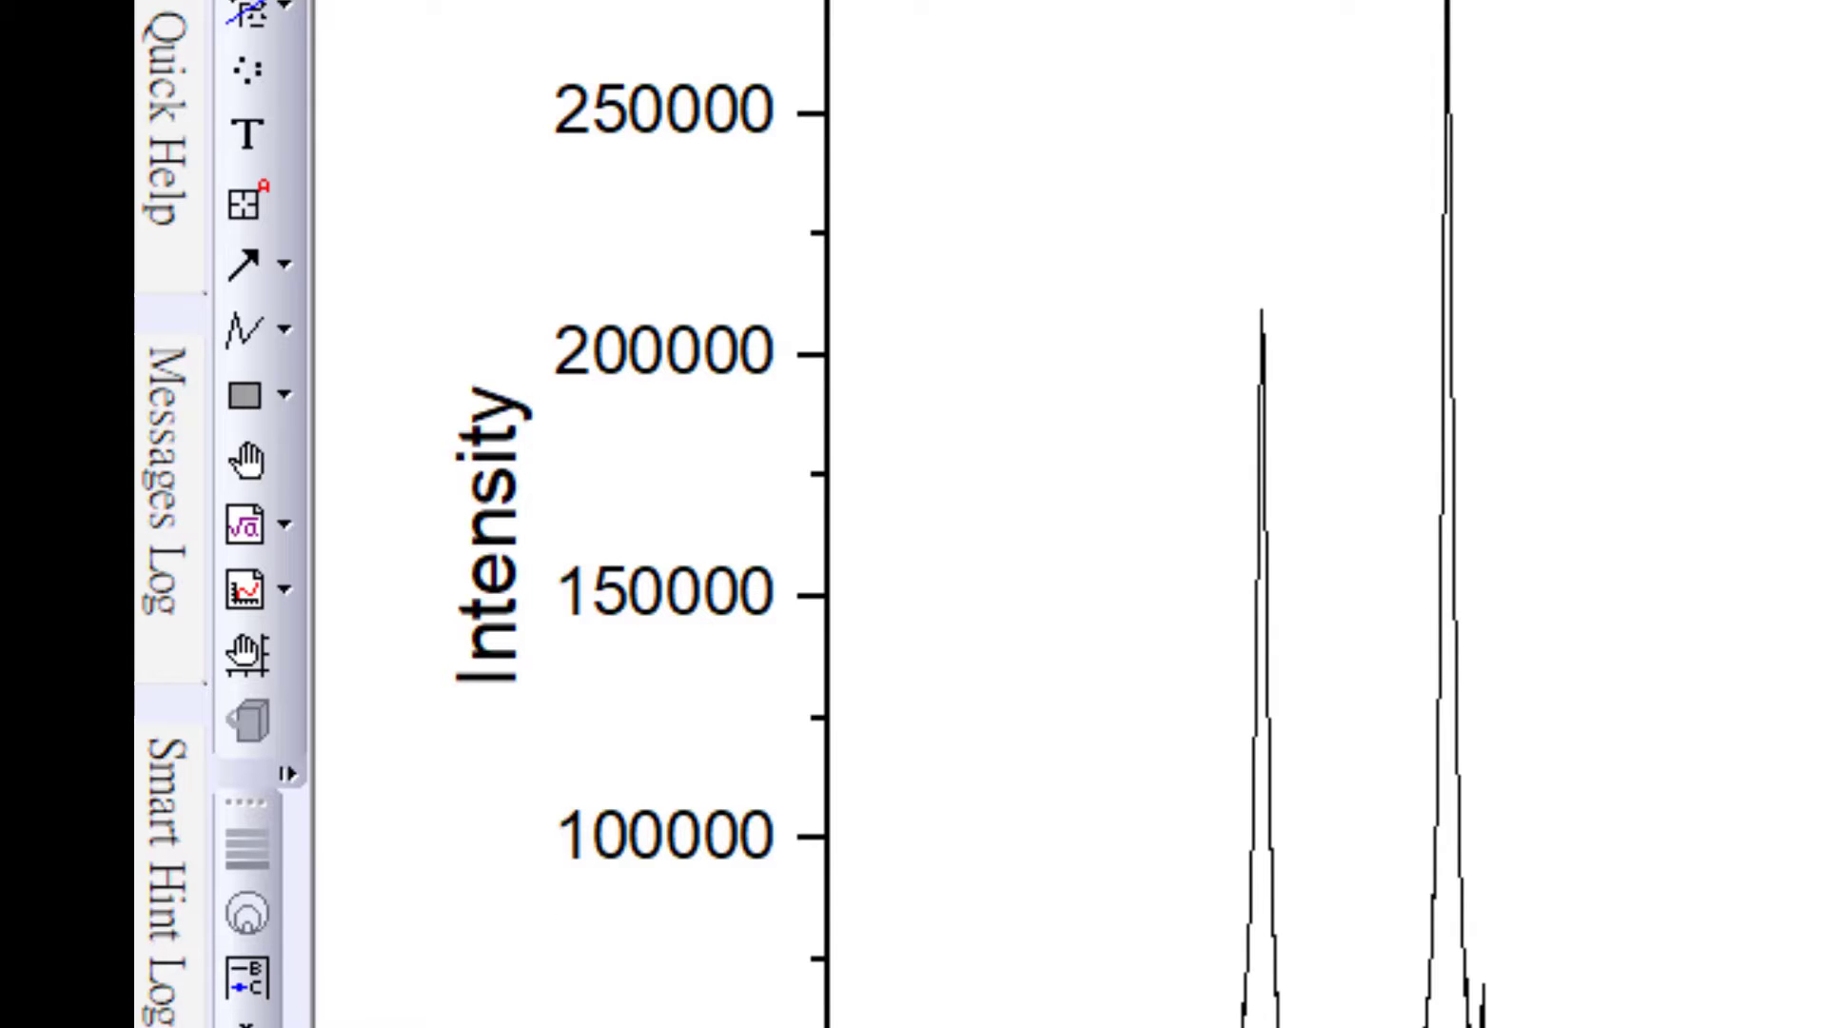
Set both the 2θ (deg.) and Intensity axis titles to font size 36.
{"action": "left_click", "coordinate": [1199, 844]}
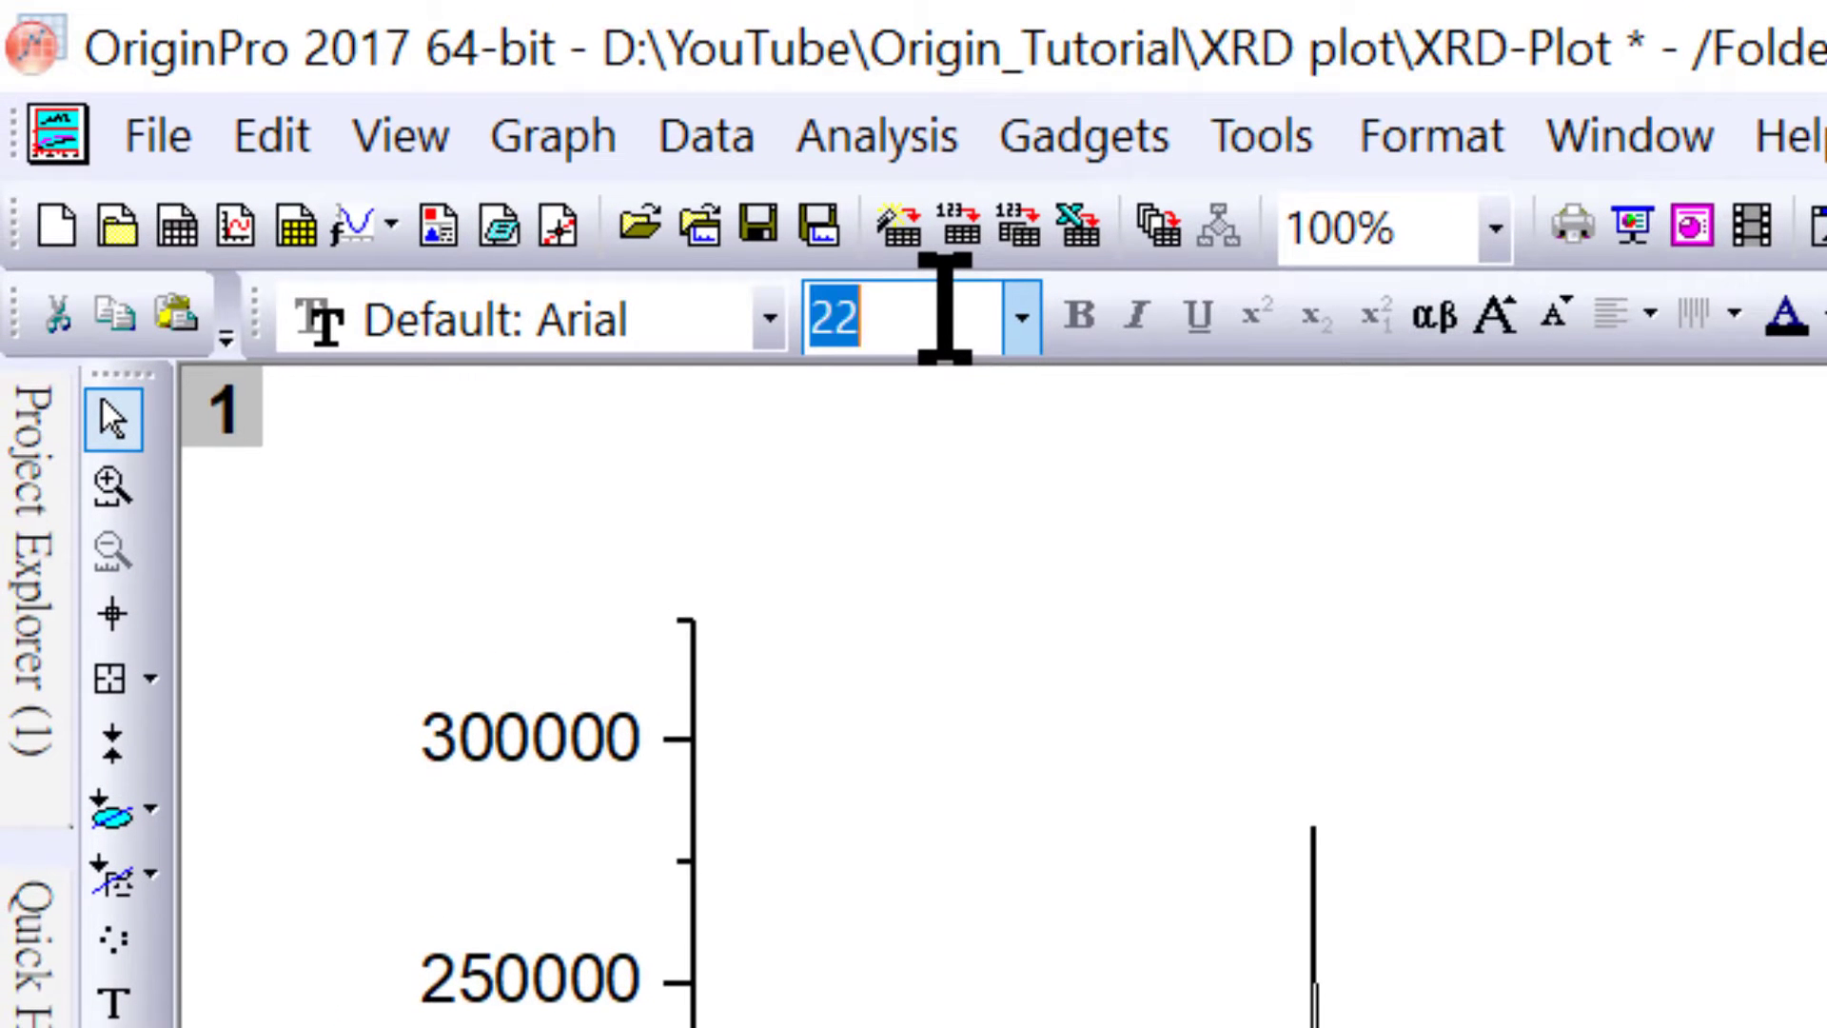
{"action": "type", "text": "36"}
{"action": "key", "text": "Return"}
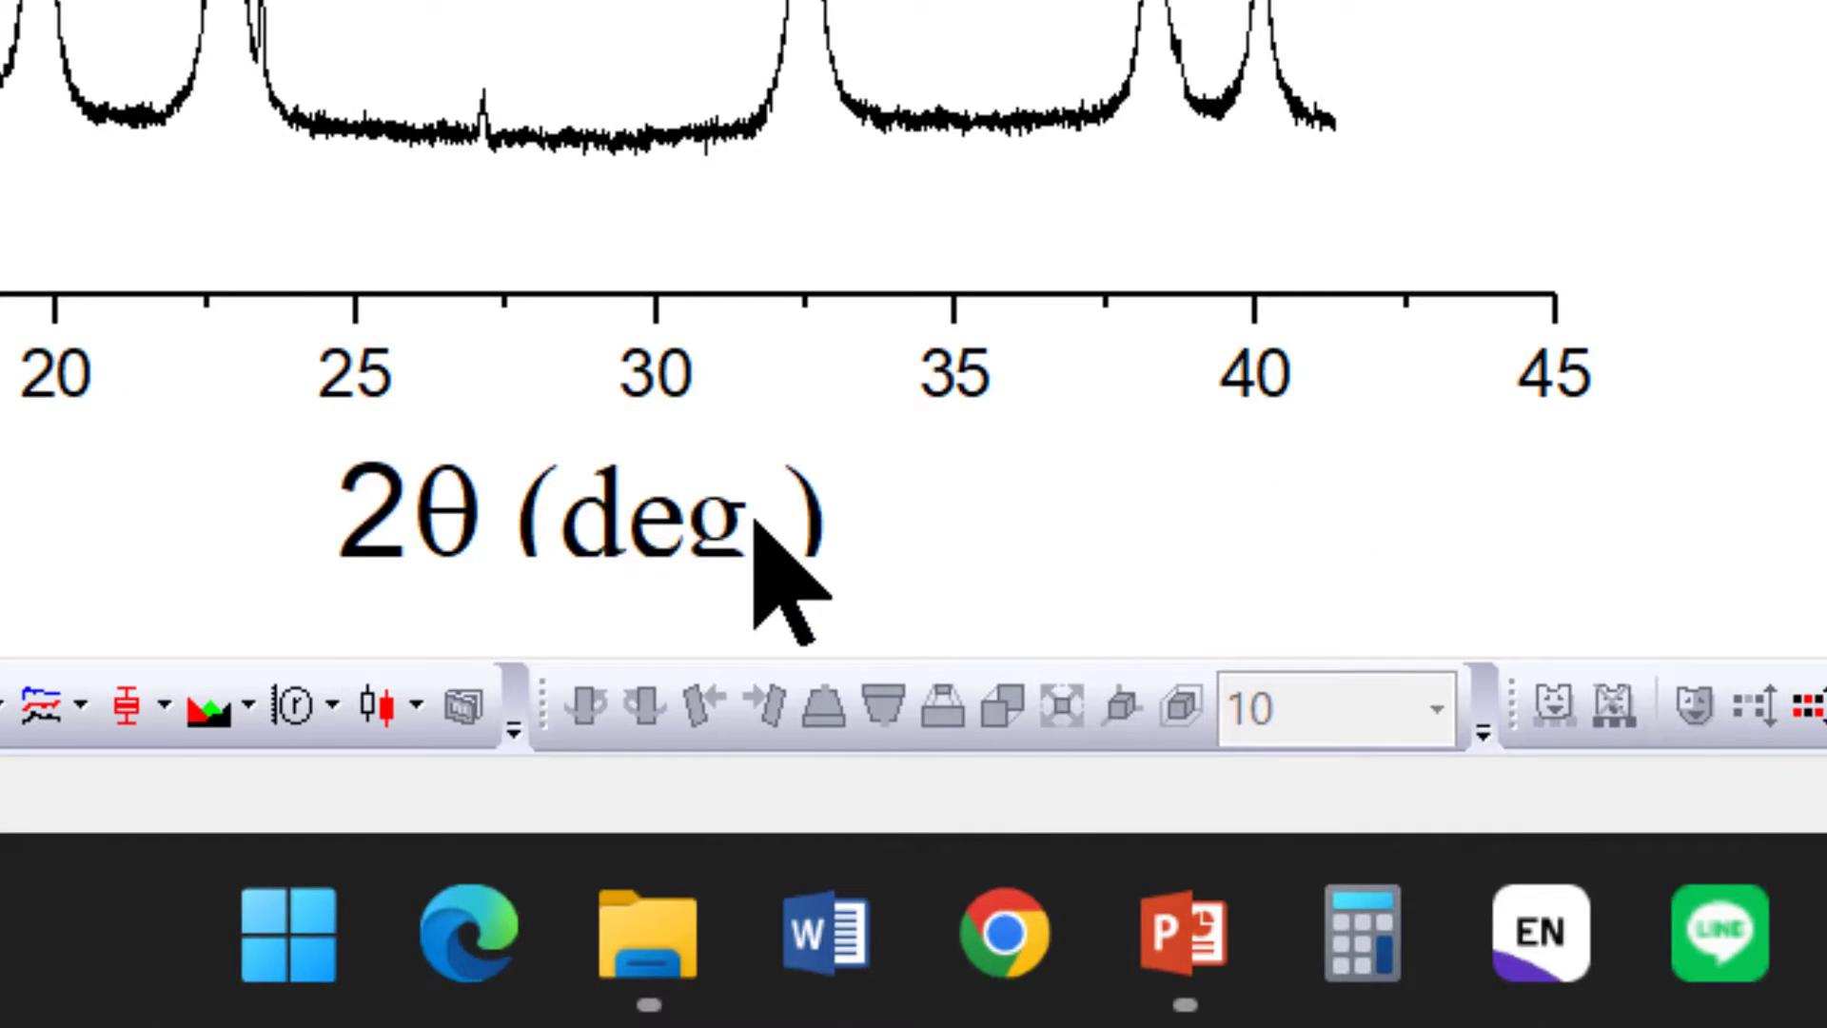
{"action": "left_click", "coordinate": [1012, 552]}
{"action": "left_click", "coordinate": [50, 447]}
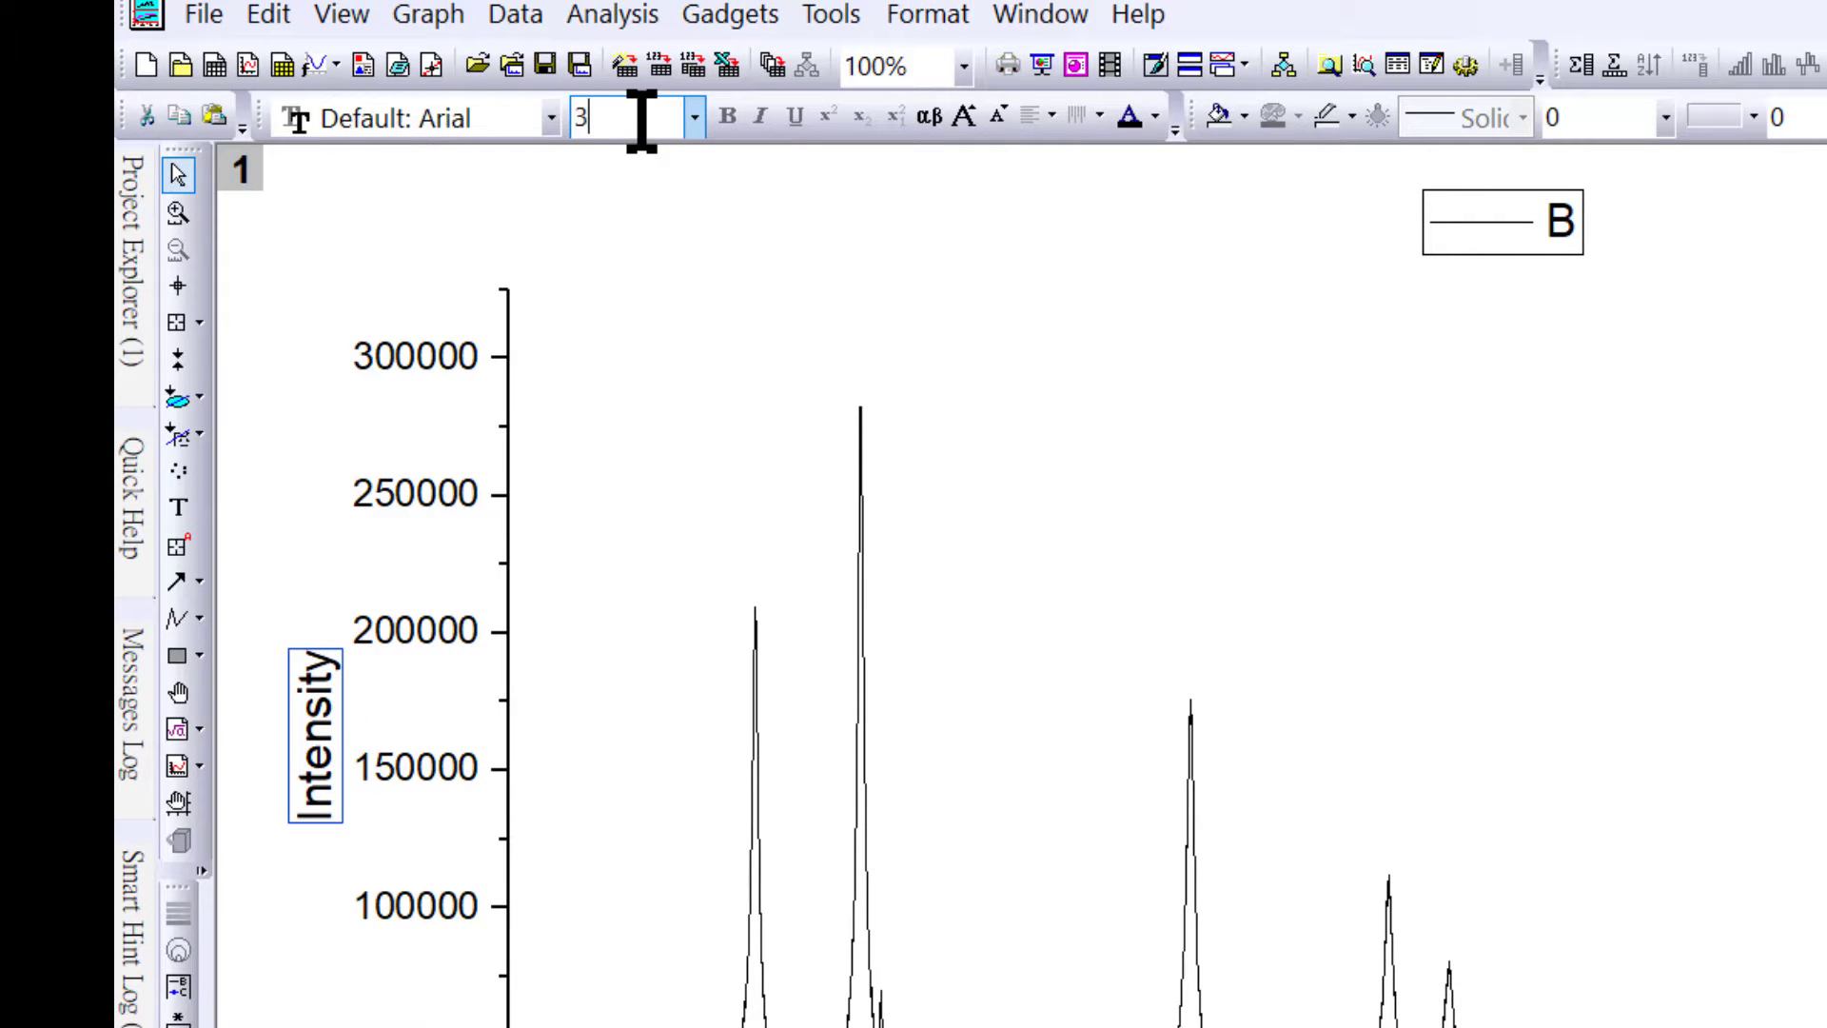
{"action": "left_click", "coordinate": [641, 120]}
{"action": "type", "text": "36"}
{"action": "key", "text": "Return"}
{"action": "left_click", "coordinate": [473, 992]}
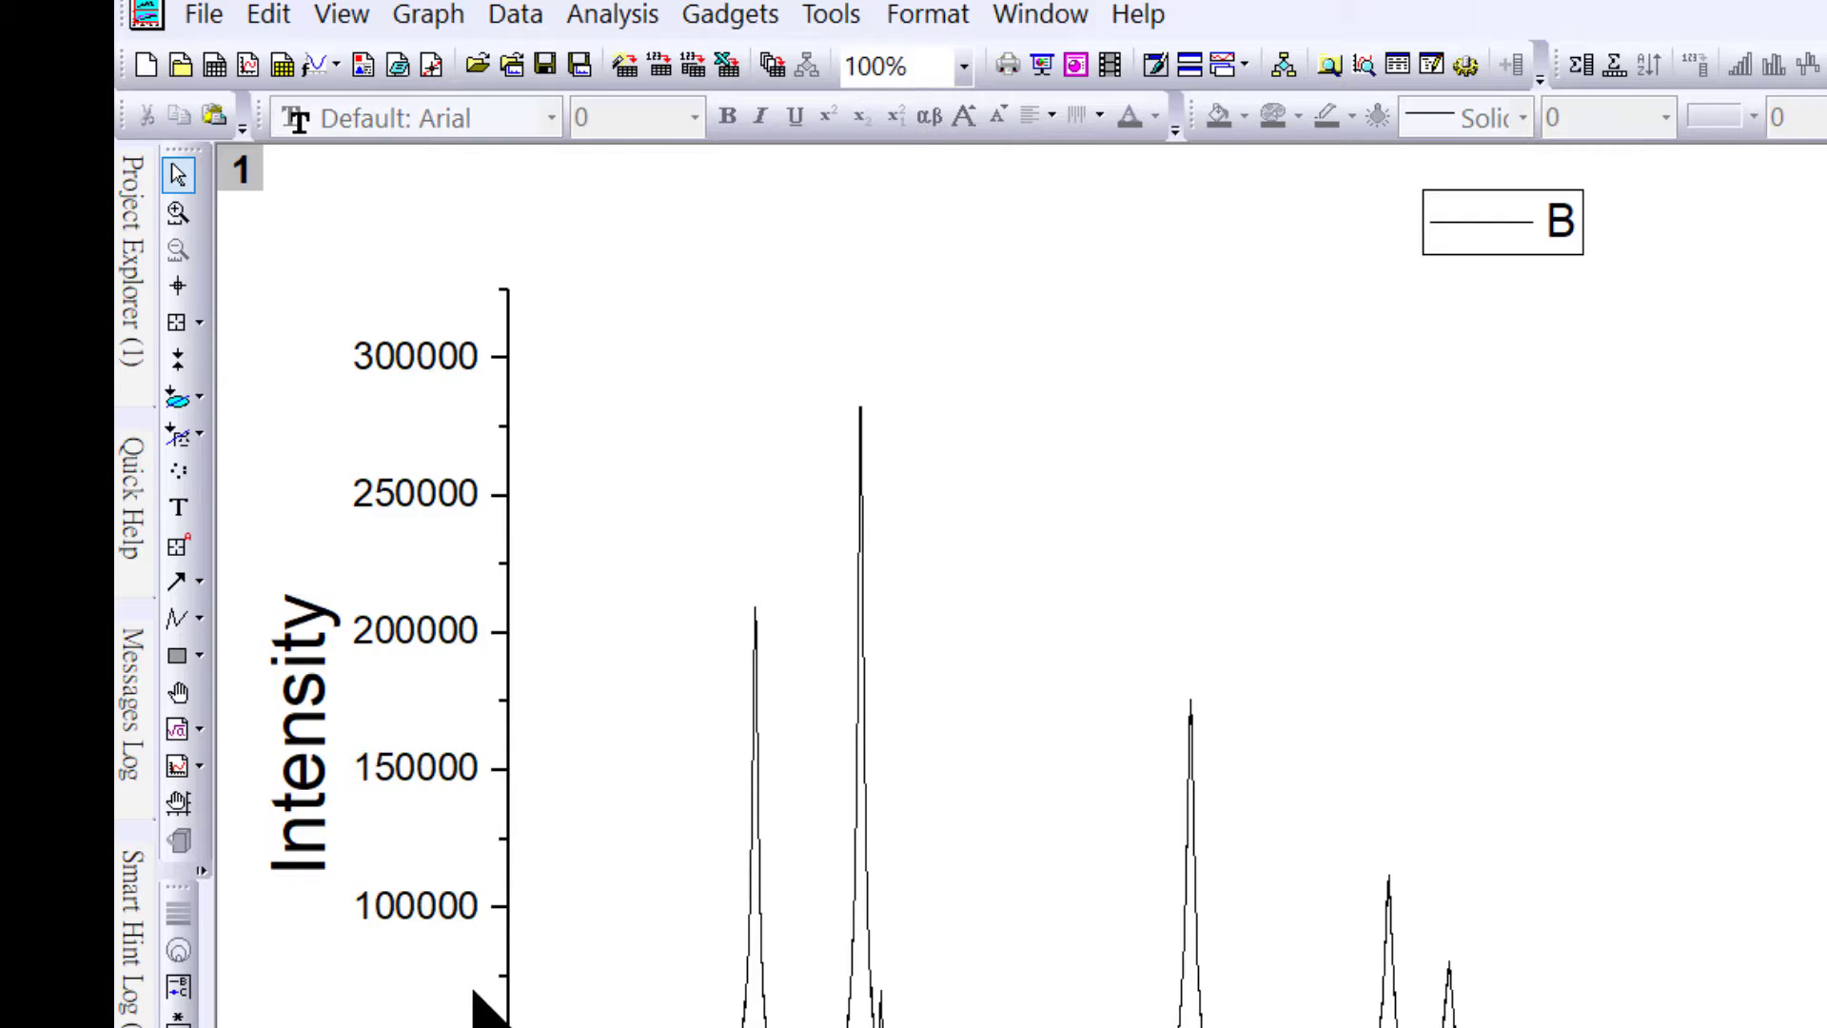
Set the y-axis and x-axis tick labels to font size 24.
{"action": "left_click", "coordinate": [424, 910]}
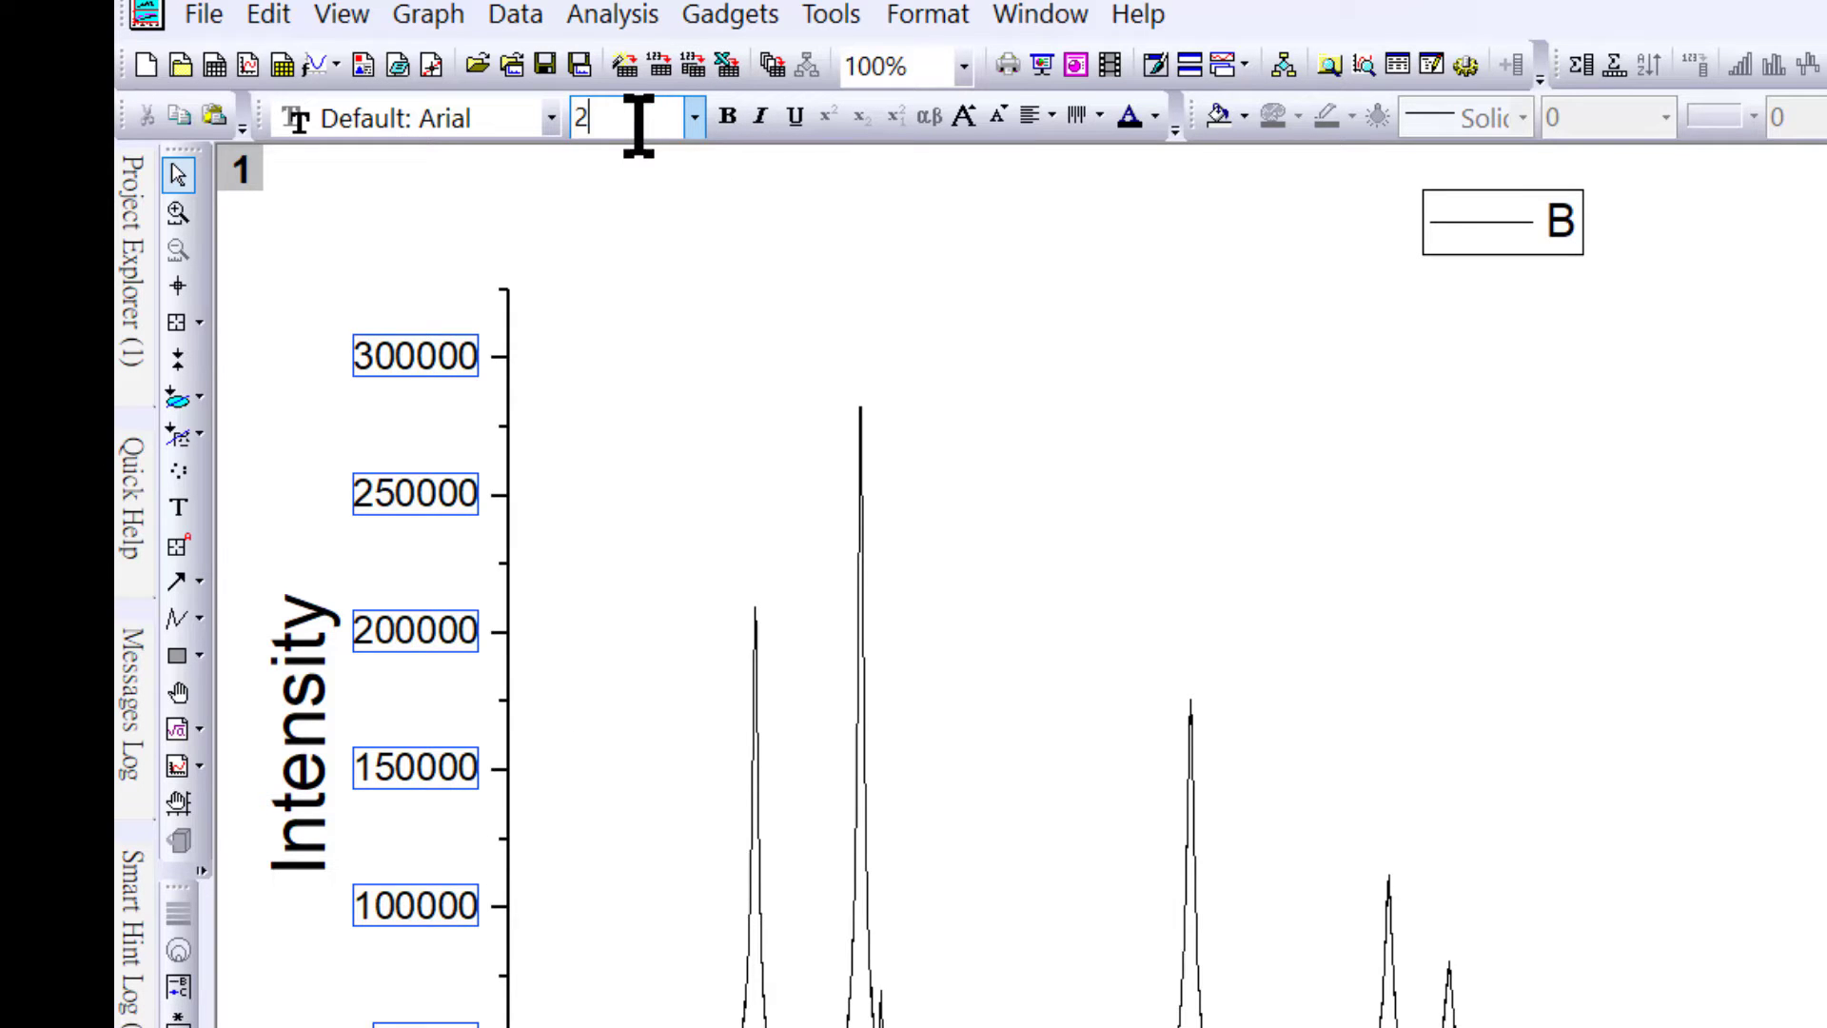
{"action": "left_click", "coordinate": [639, 118]}
{"action": "type", "text": "24"}
{"action": "key", "text": "Return"}
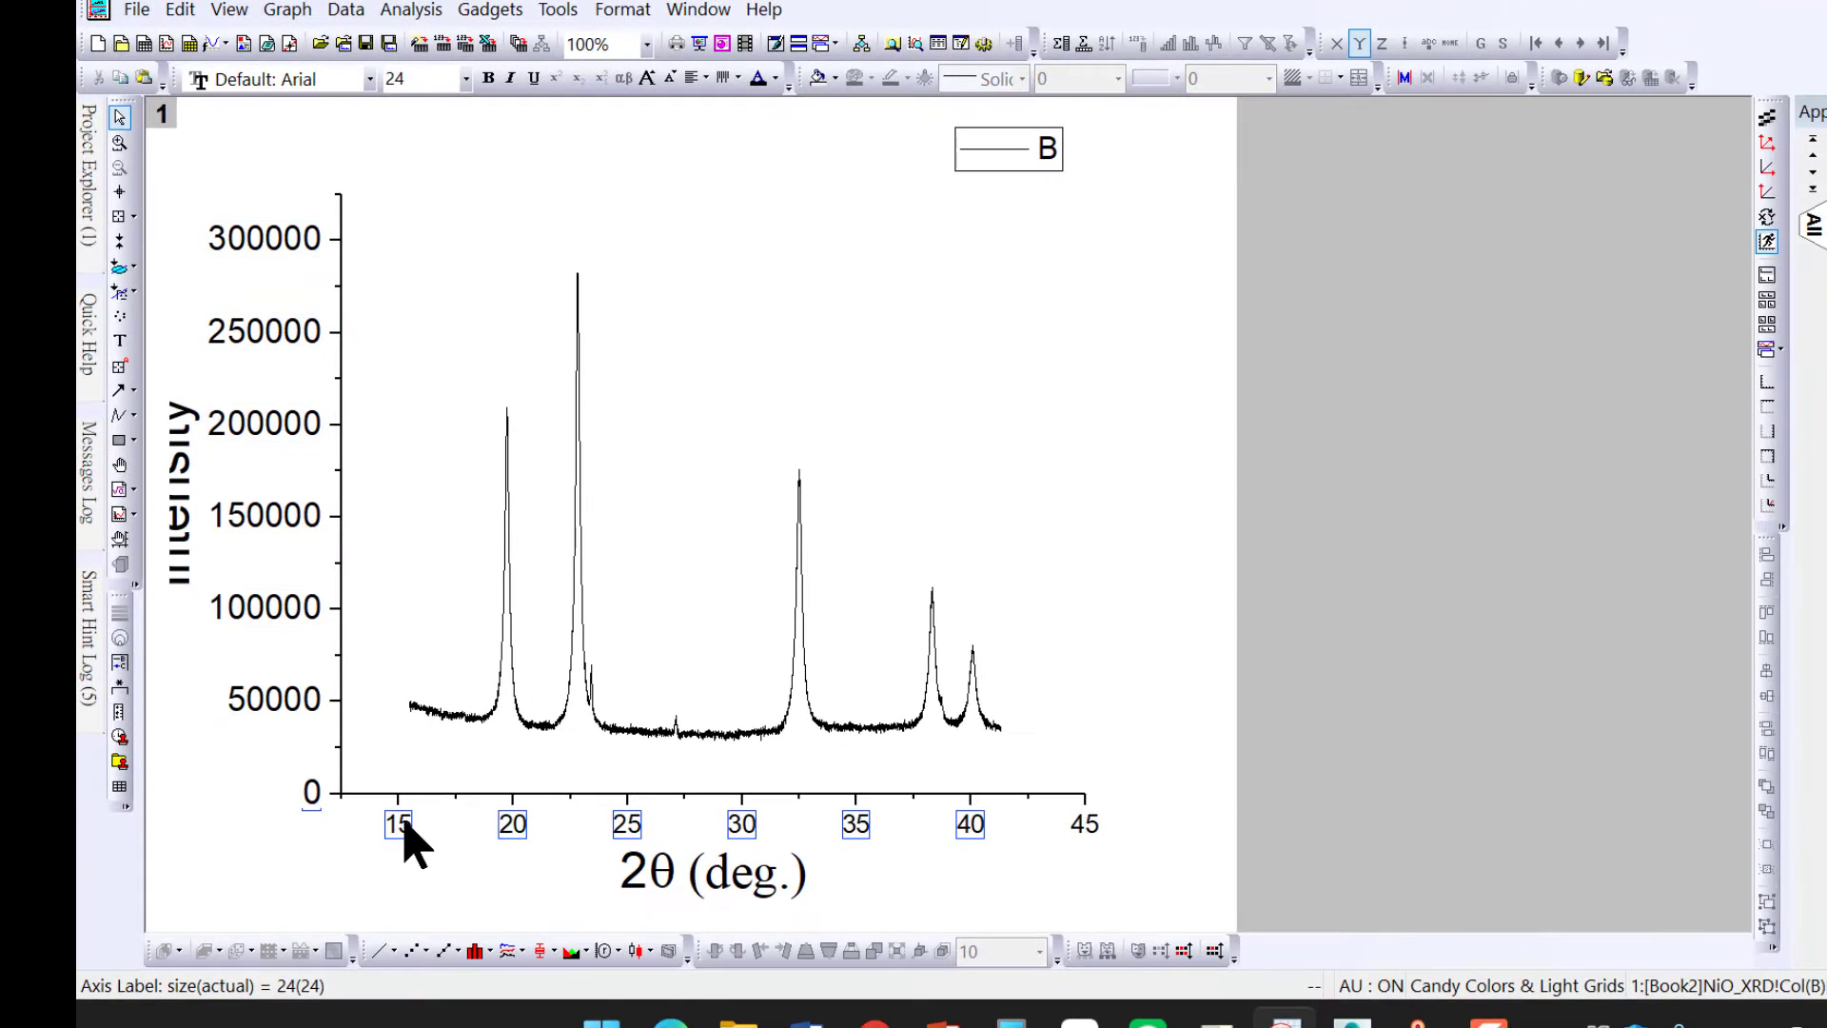
{"action": "type", "text": "24"}
{"action": "key", "text": "Return"}
Open the y-axis Line and Ticks settings and check Use Same Options for Left and Right.
{"action": "left_click", "coordinate": [1379, 694]}
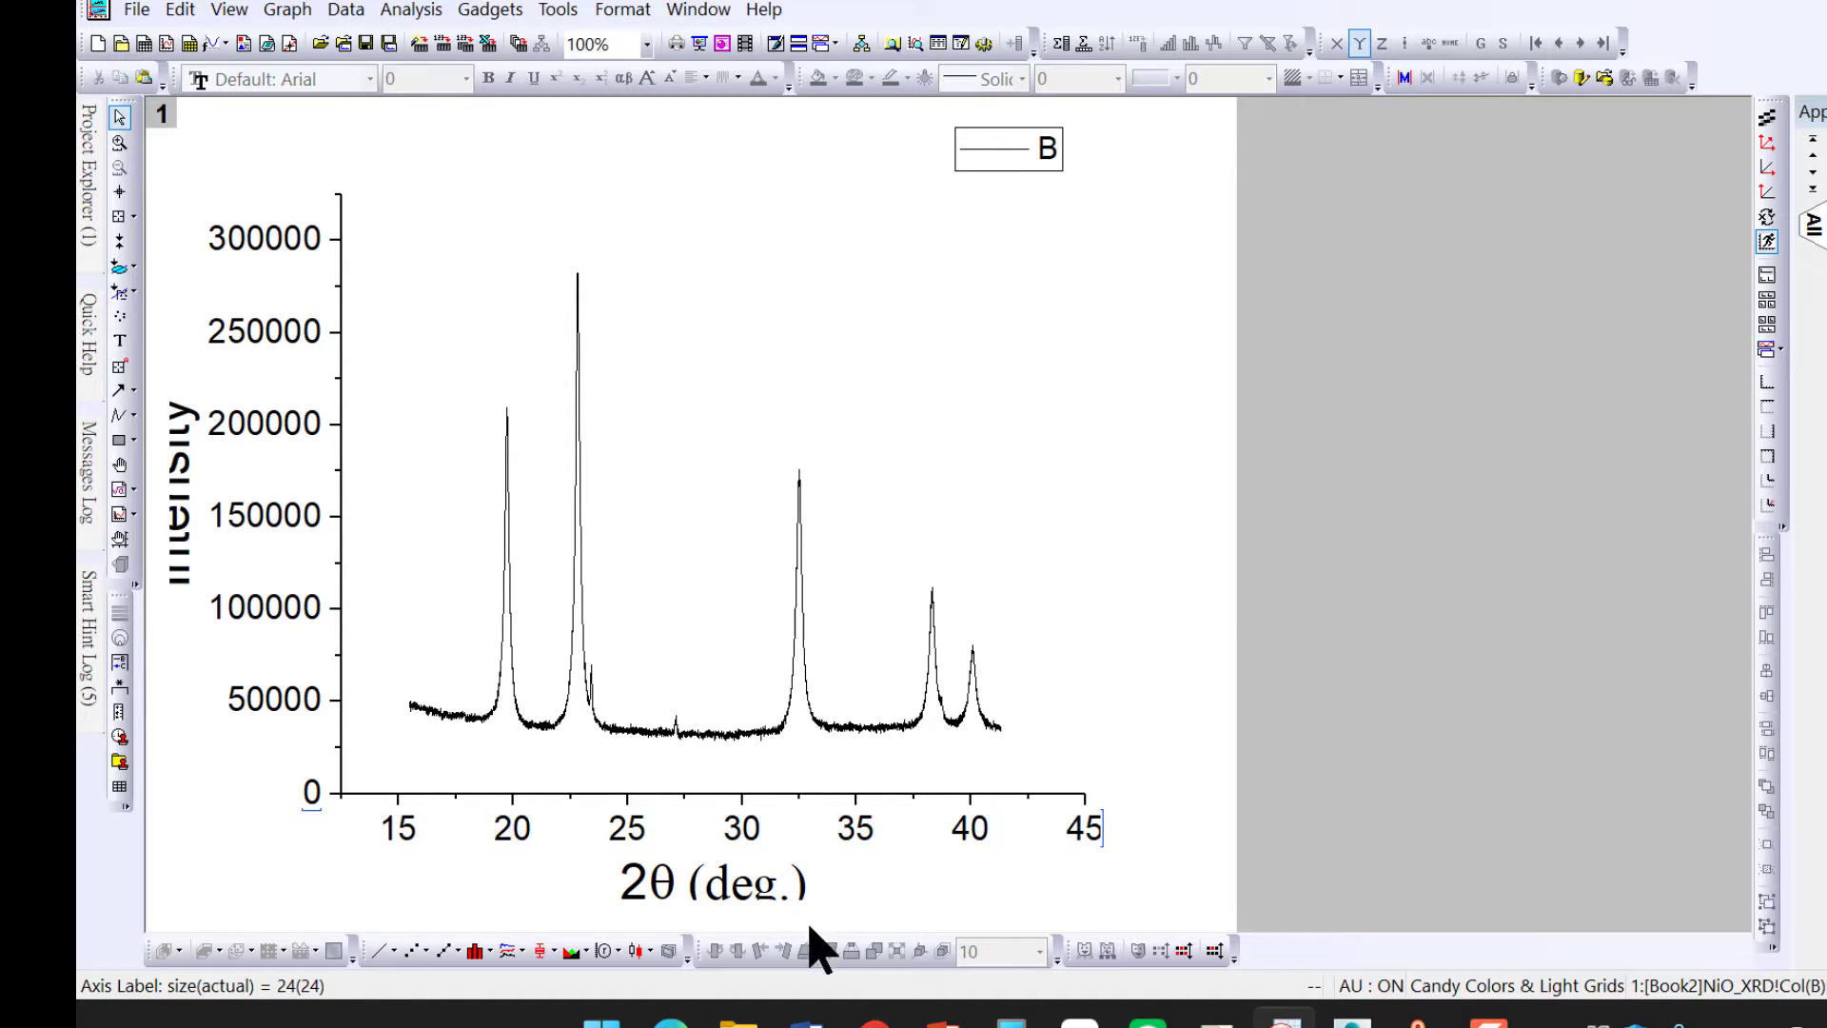
{"action": "left_click", "coordinate": [275, 513]}
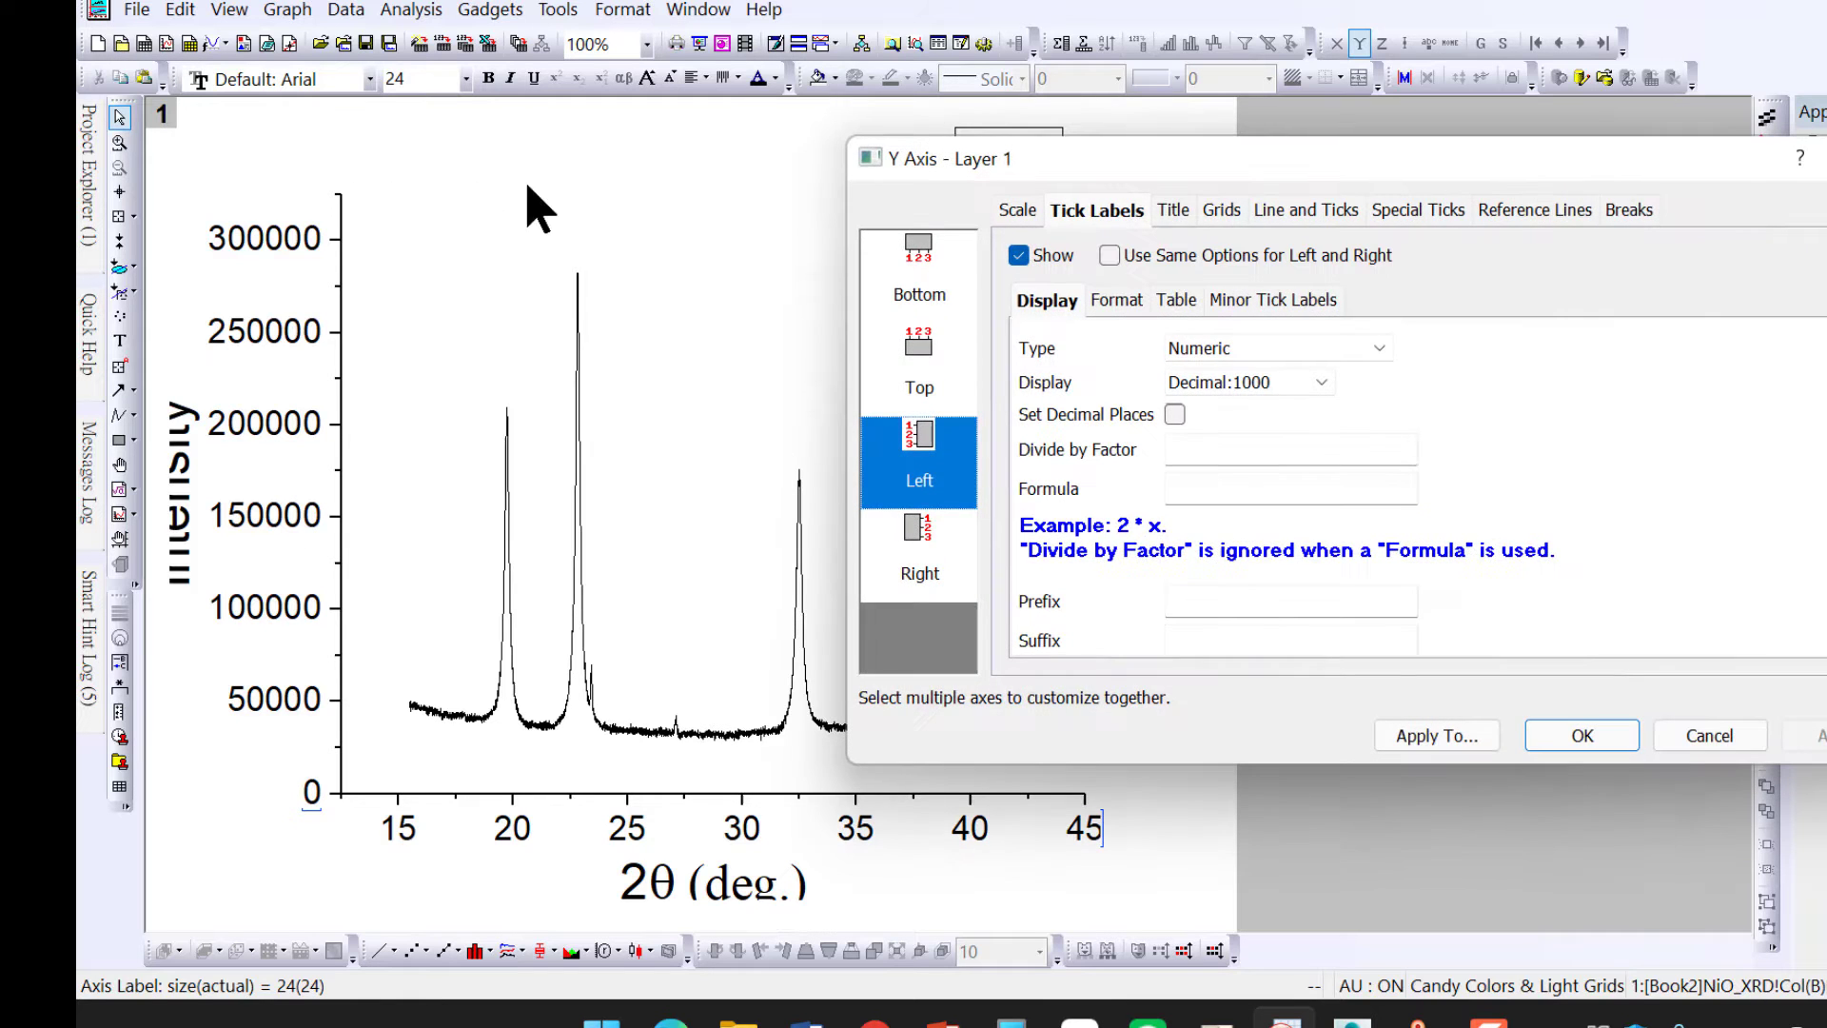
{"action": "left_click_drag", "start_coordinate": [1203, 180], "coordinate": [1501, 191]}
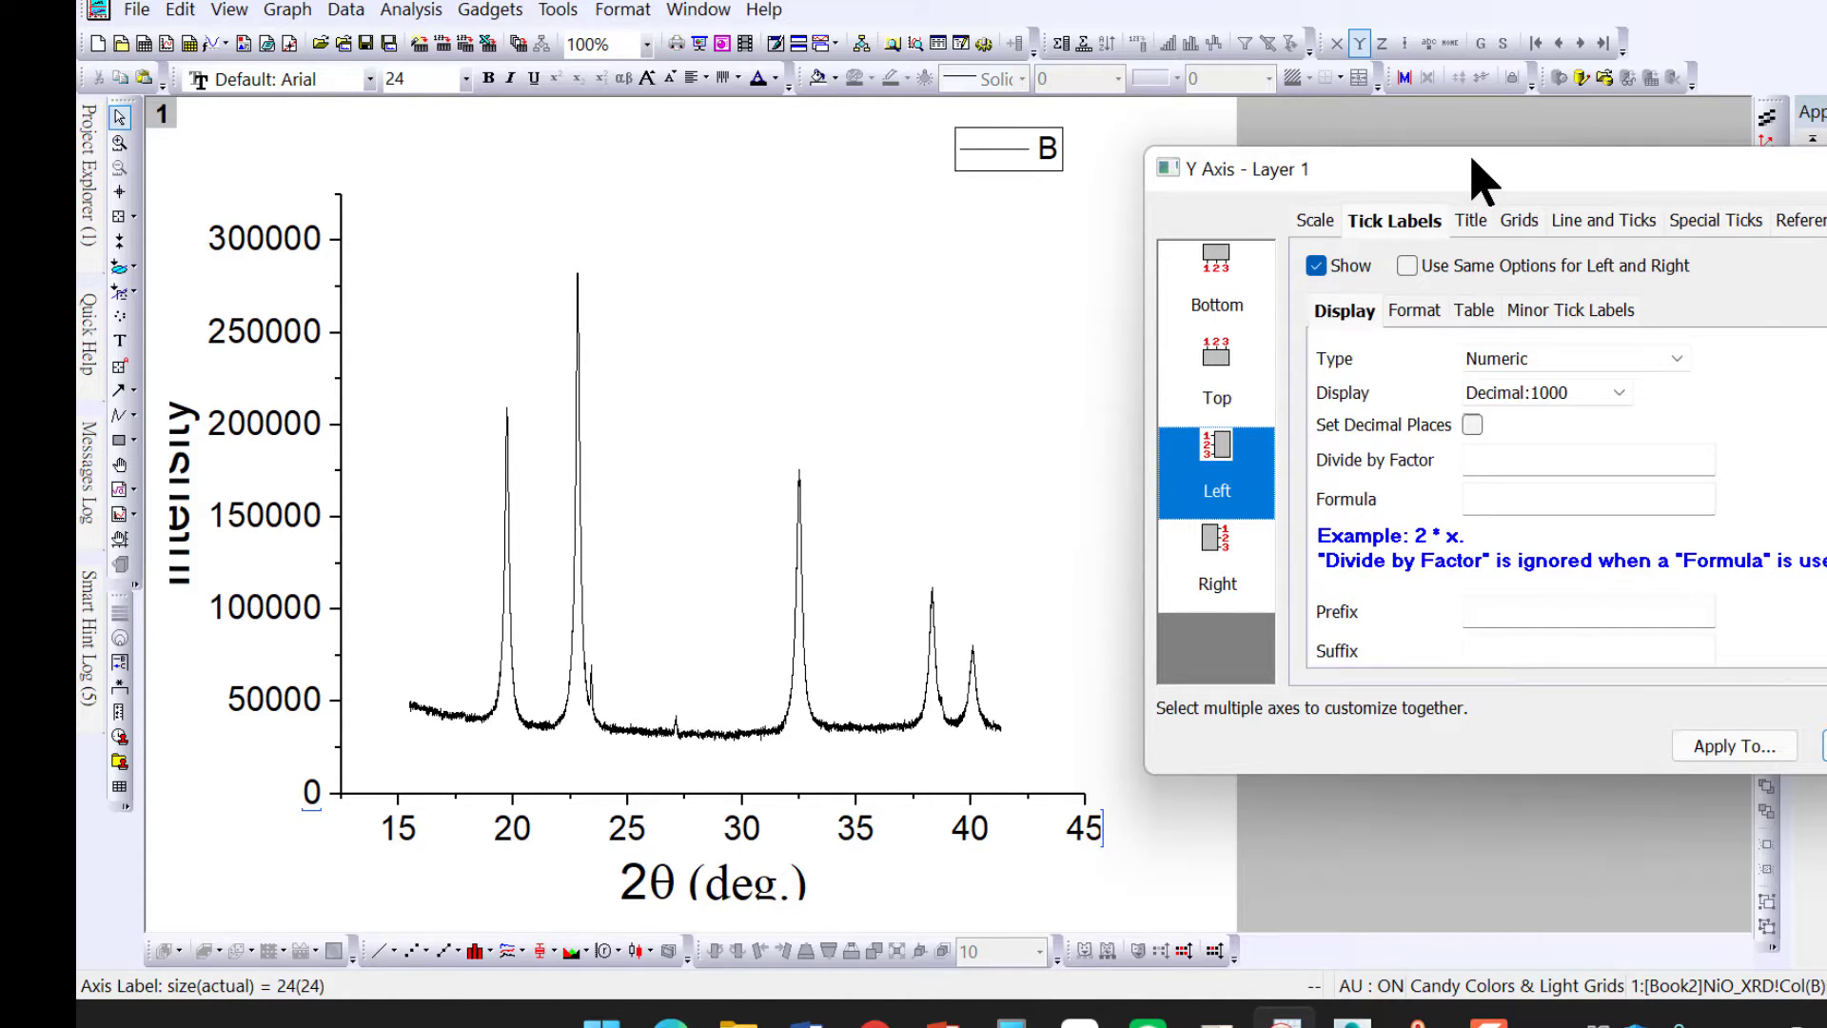
{"action": "left_click_drag", "start_coordinate": [1480, 176], "coordinate": [1259, 184]}
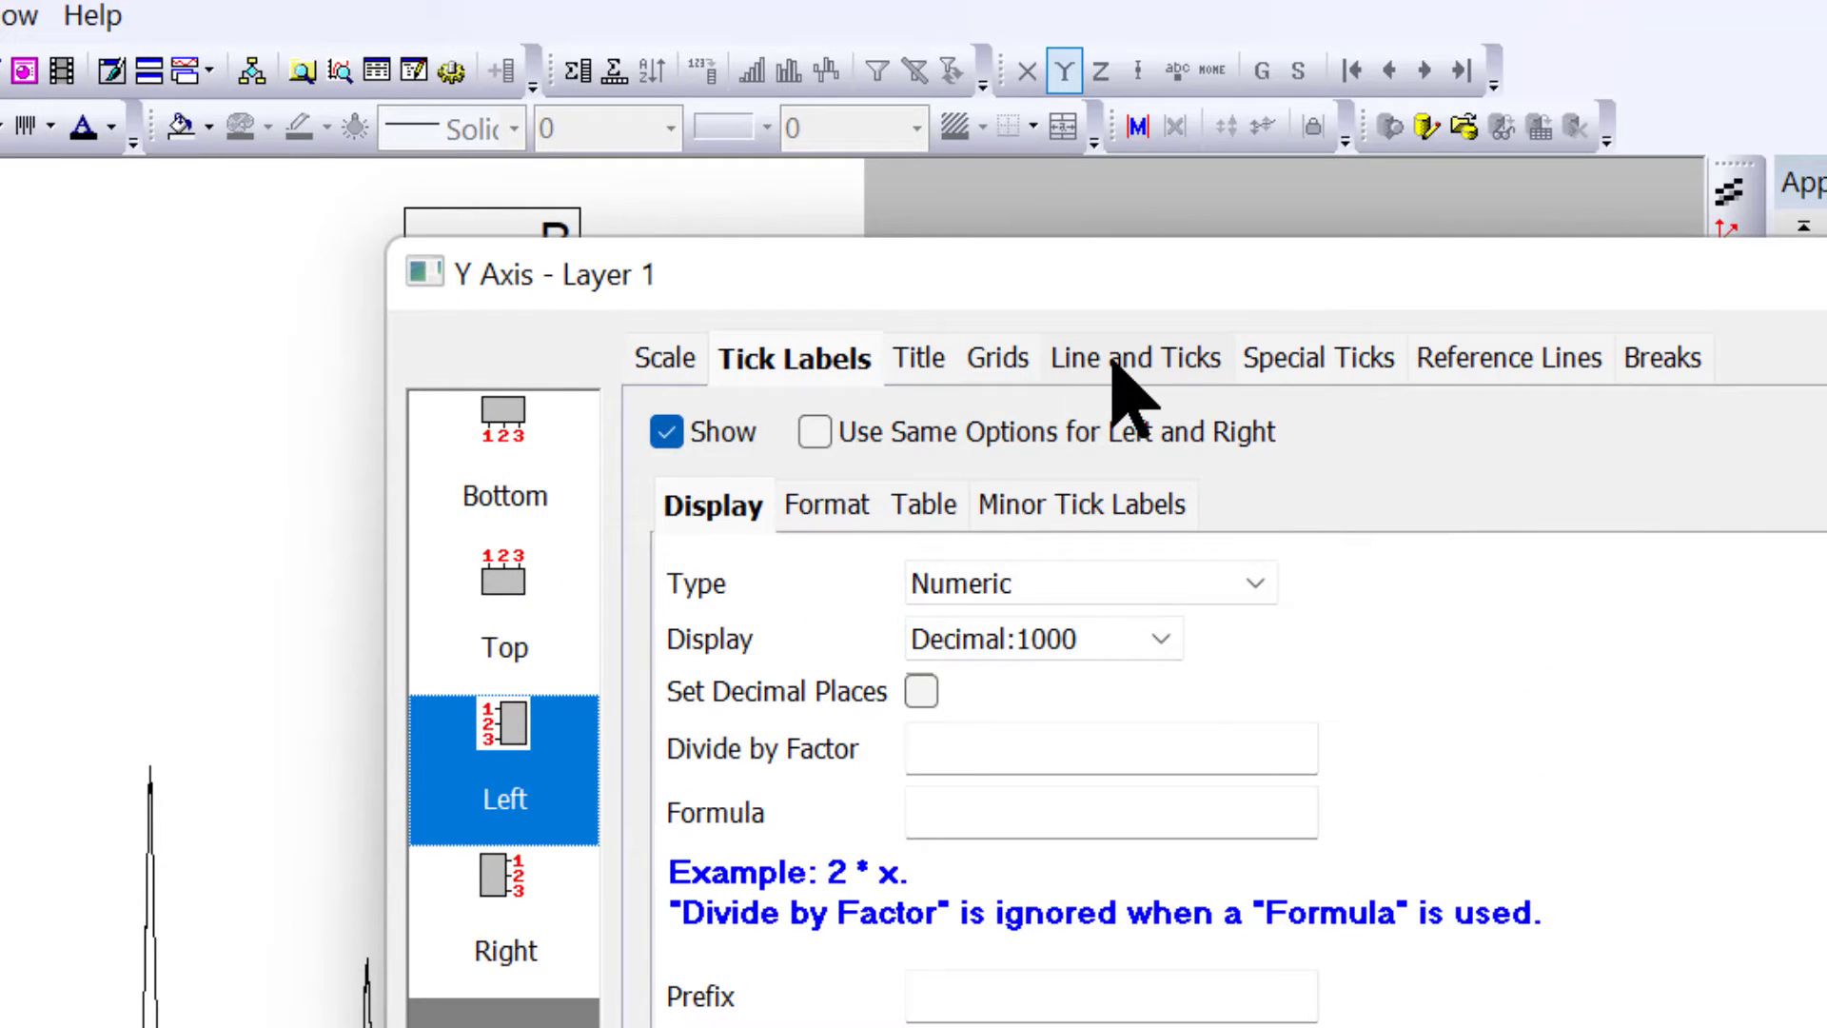
{"action": "left_click", "coordinate": [1113, 366]}
{"action": "left_click_drag", "start_coordinate": [1314, 294], "coordinate": [865, 264]}
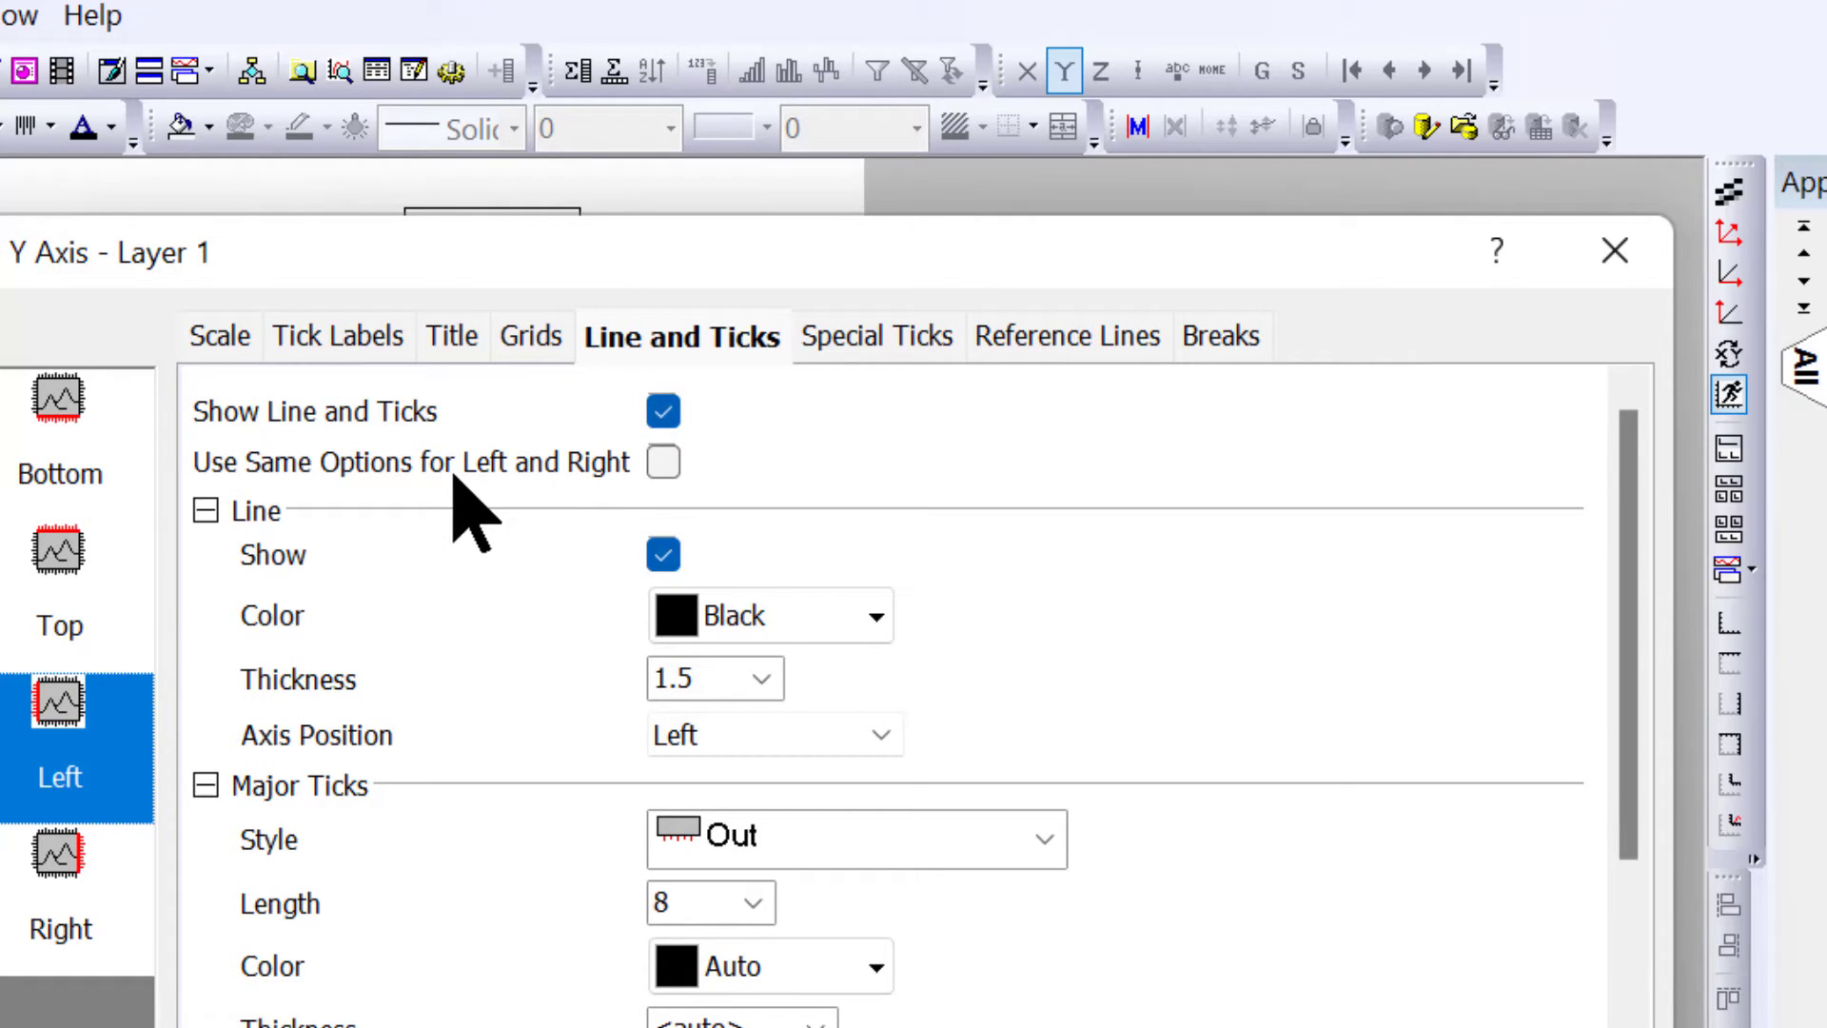
{"action": "left_click", "coordinate": [663, 462]}
Set the left/right Major and Minor Ticks style to In and apply.
{"action": "left_click_drag", "start_coordinate": [1012, 253], "coordinate": [1020, 211]}
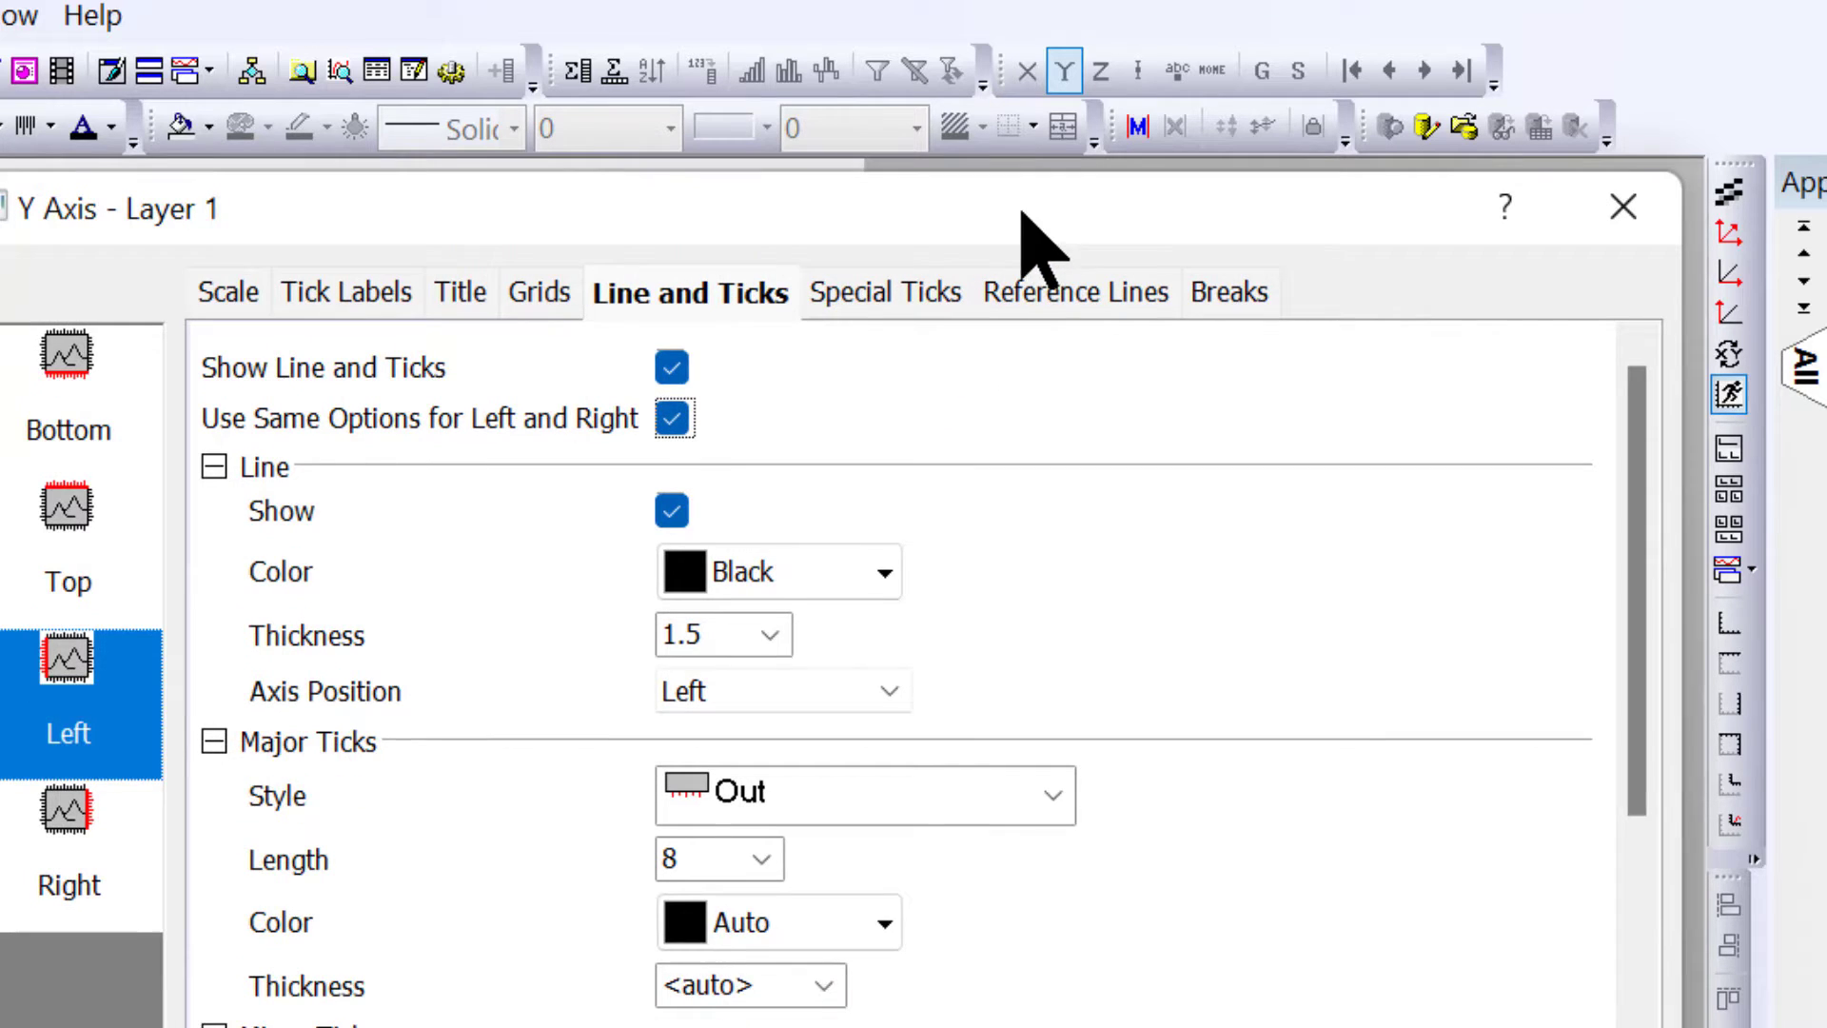
{"action": "scroll", "coordinate": [917, 776], "scroll_direction": "down", "scroll_amount": 1}
{"action": "scroll", "coordinate": [914, 799], "scroll_direction": "down", "scroll_amount": 2}
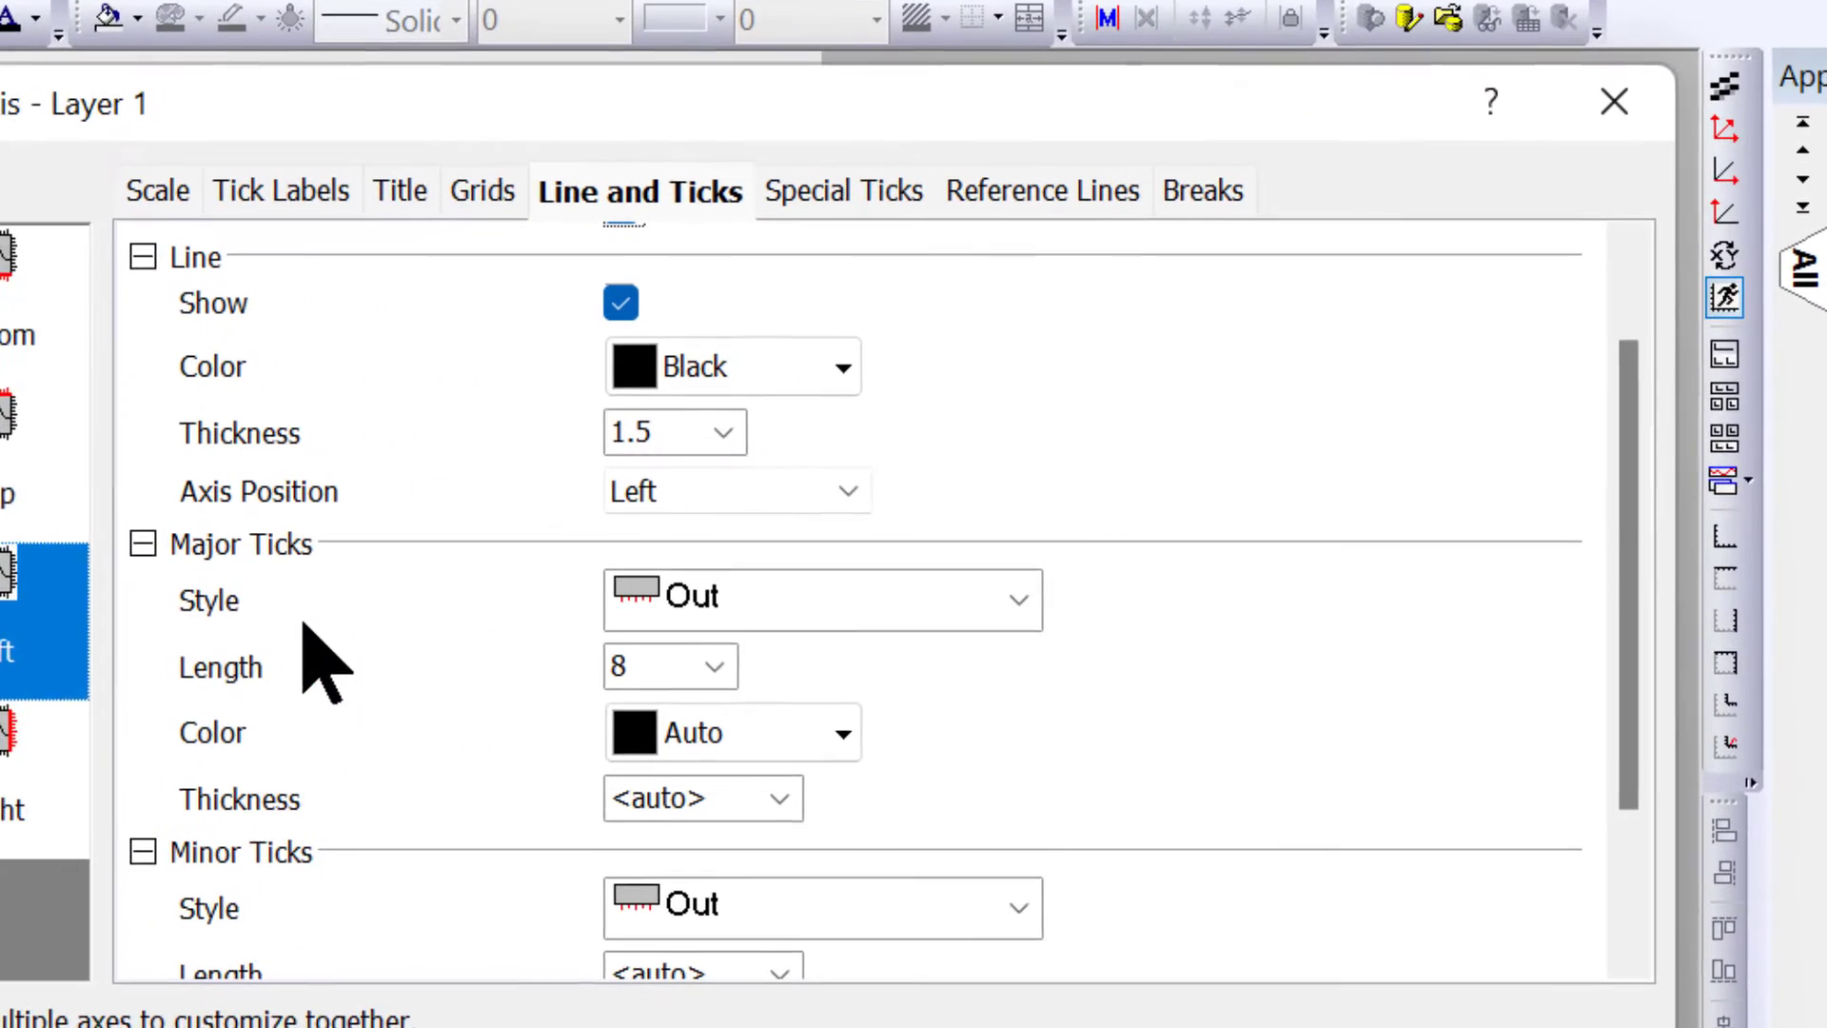
{"action": "left_click", "coordinate": [885, 604]}
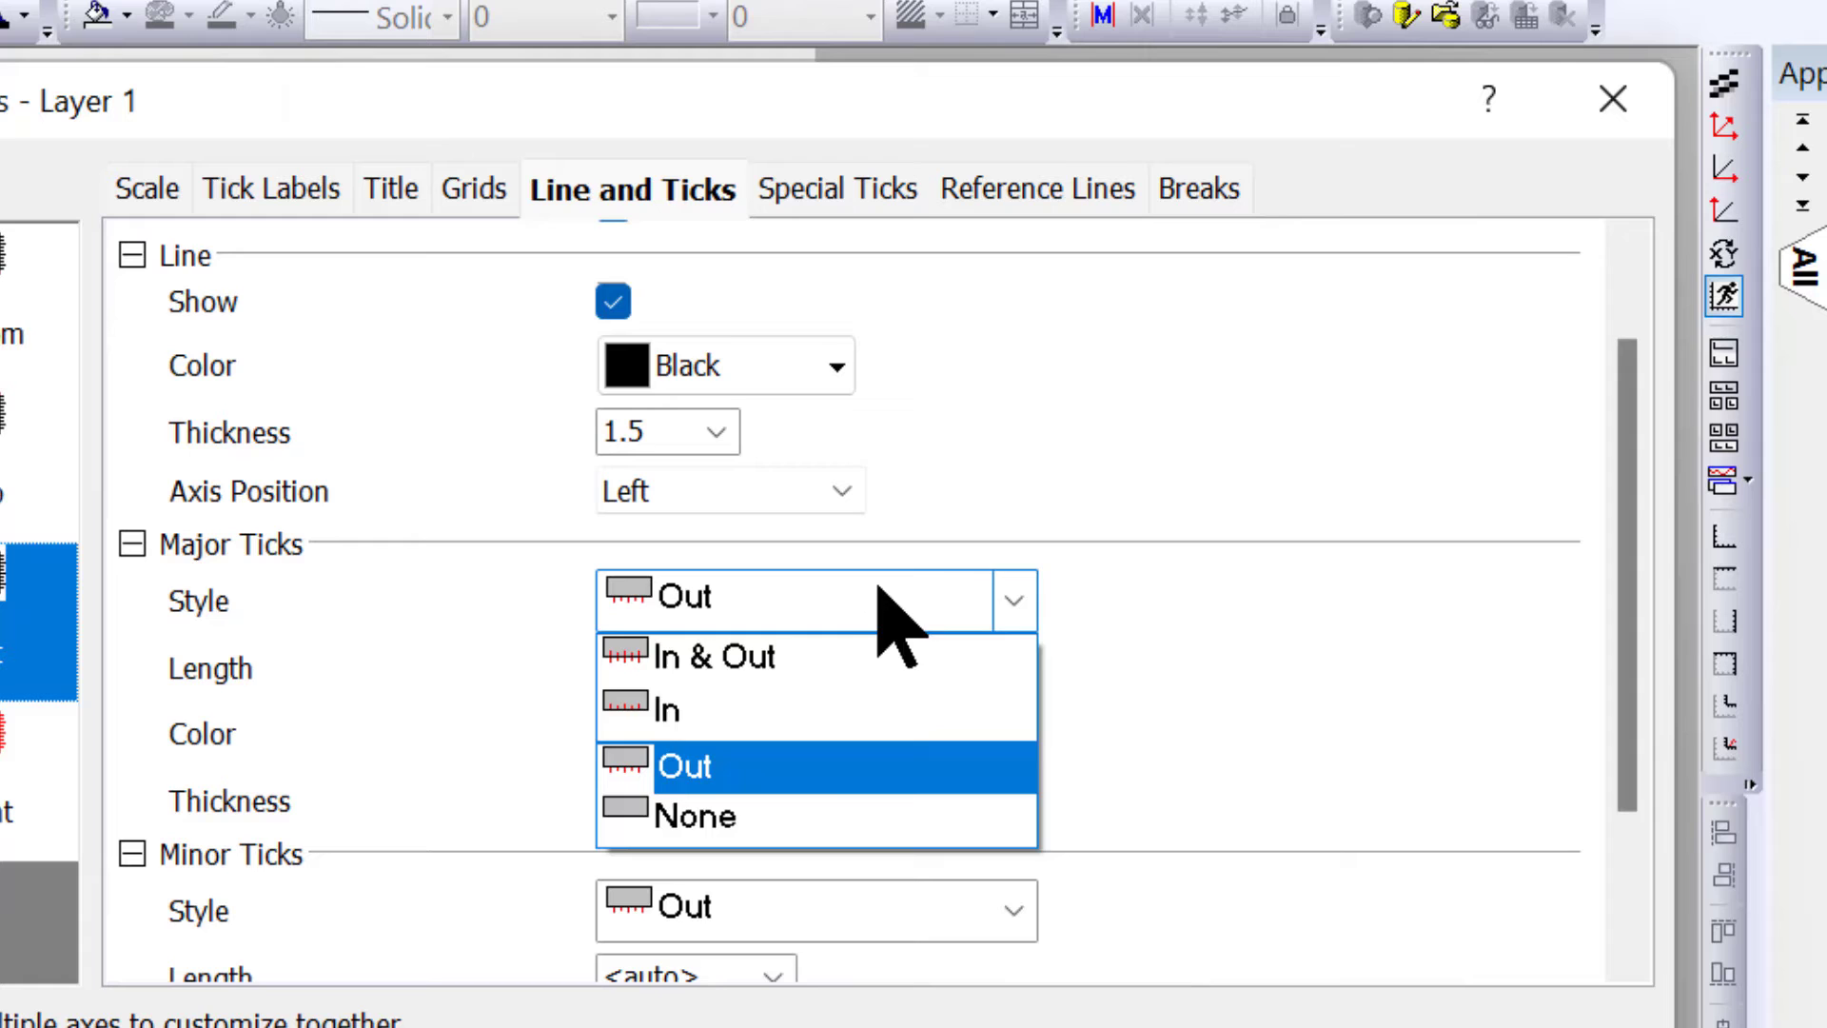
{"action": "left_click", "coordinate": [812, 715]}
{"action": "scroll", "coordinate": [266, 856], "scroll_direction": "down", "scroll_amount": 1}
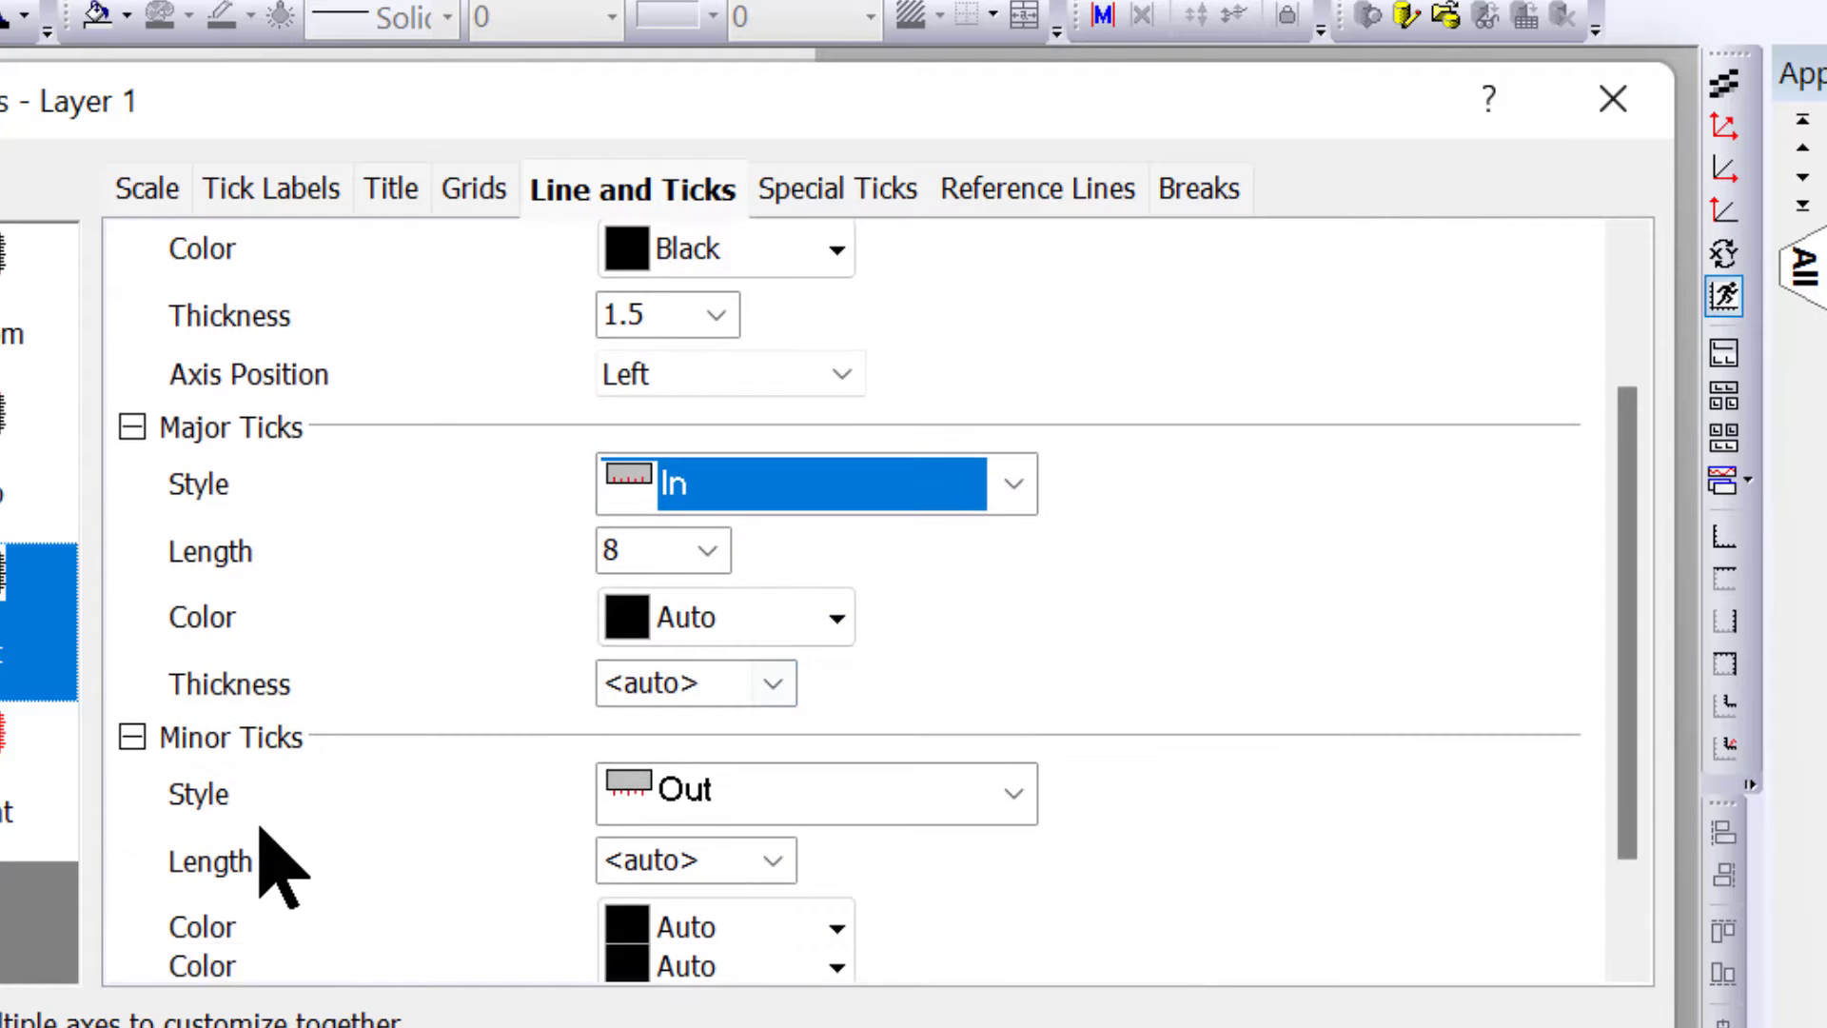
{"action": "left_click", "coordinate": [750, 799]}
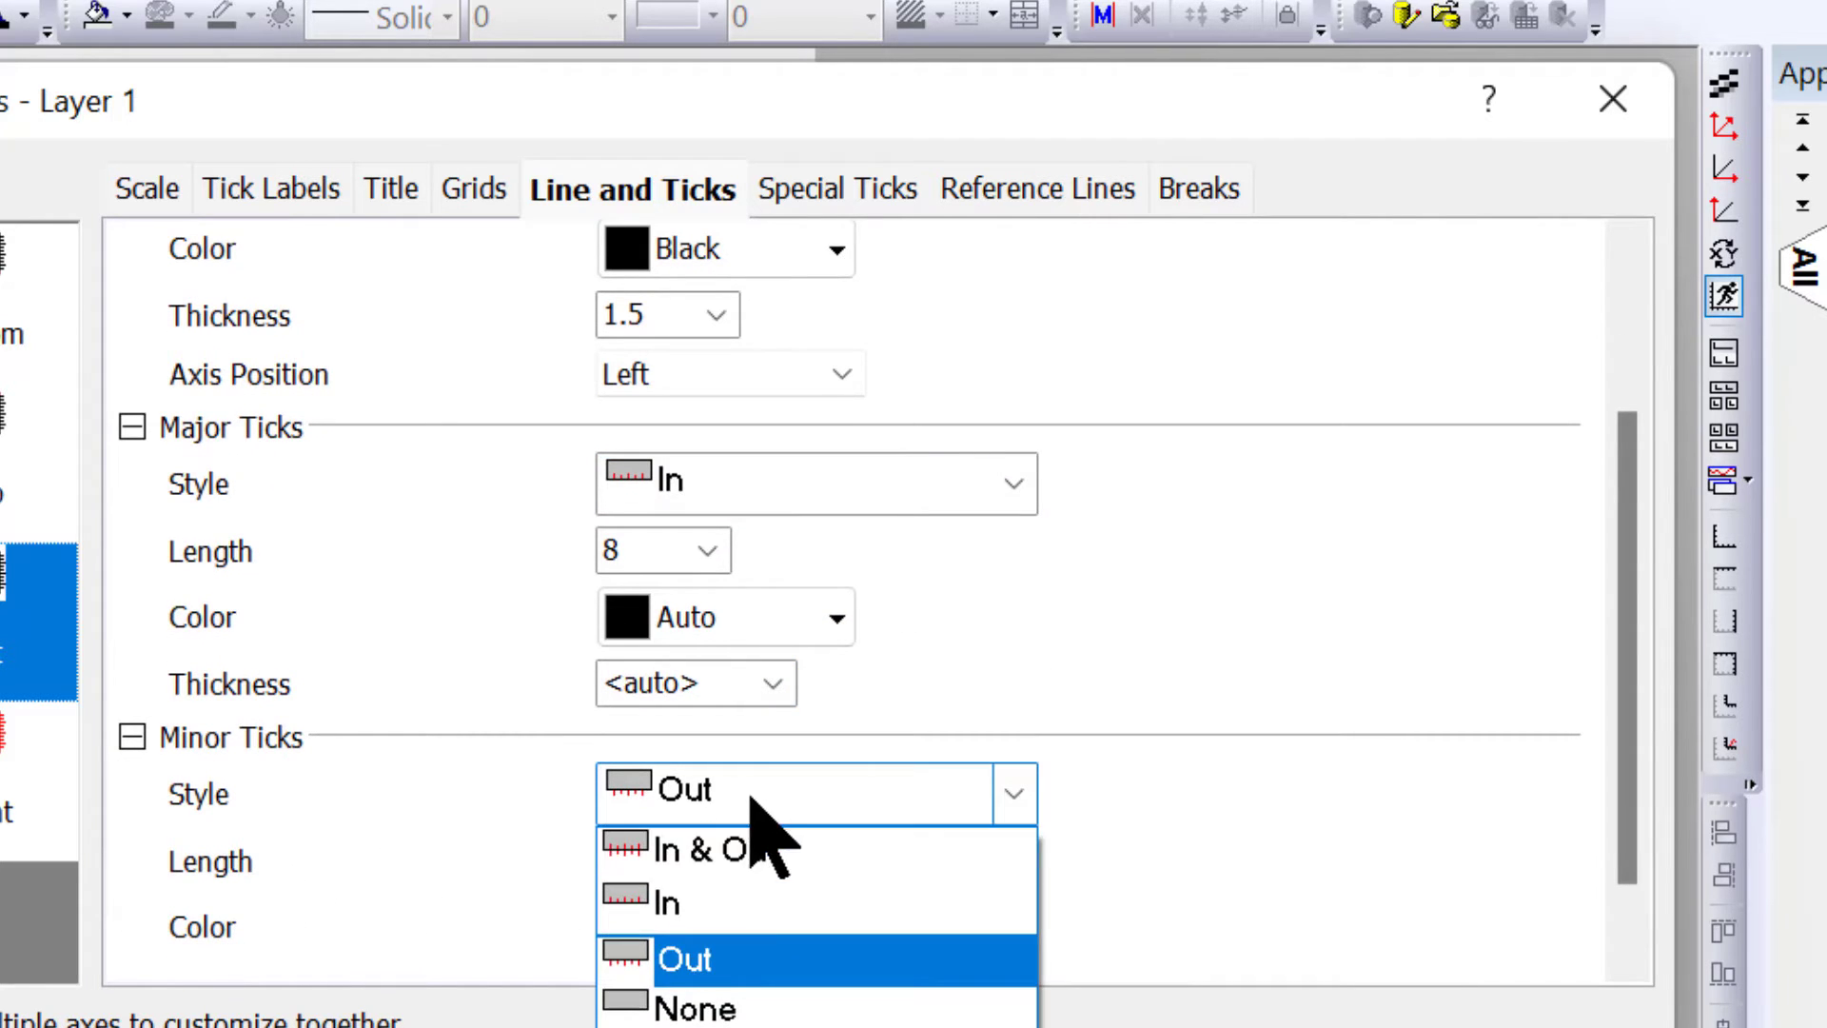
{"action": "left_click", "coordinate": [742, 899]}
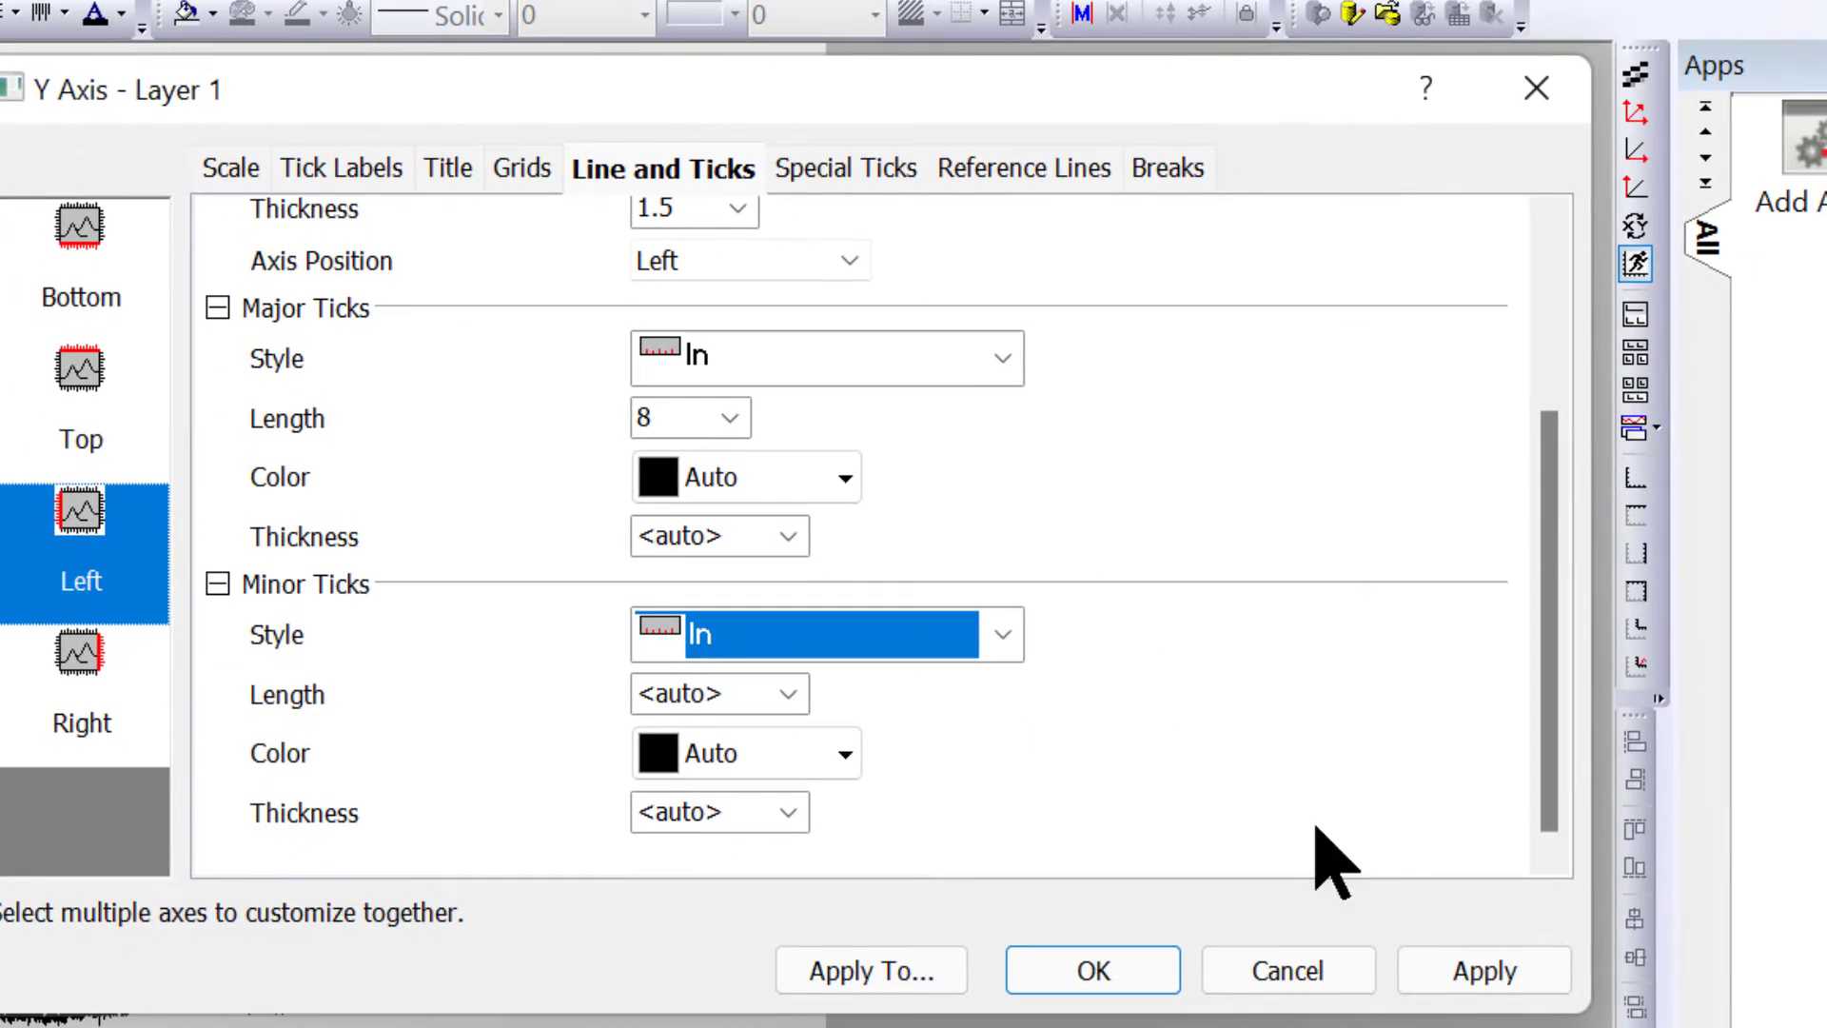
{"action": "left_click", "coordinate": [1466, 970]}
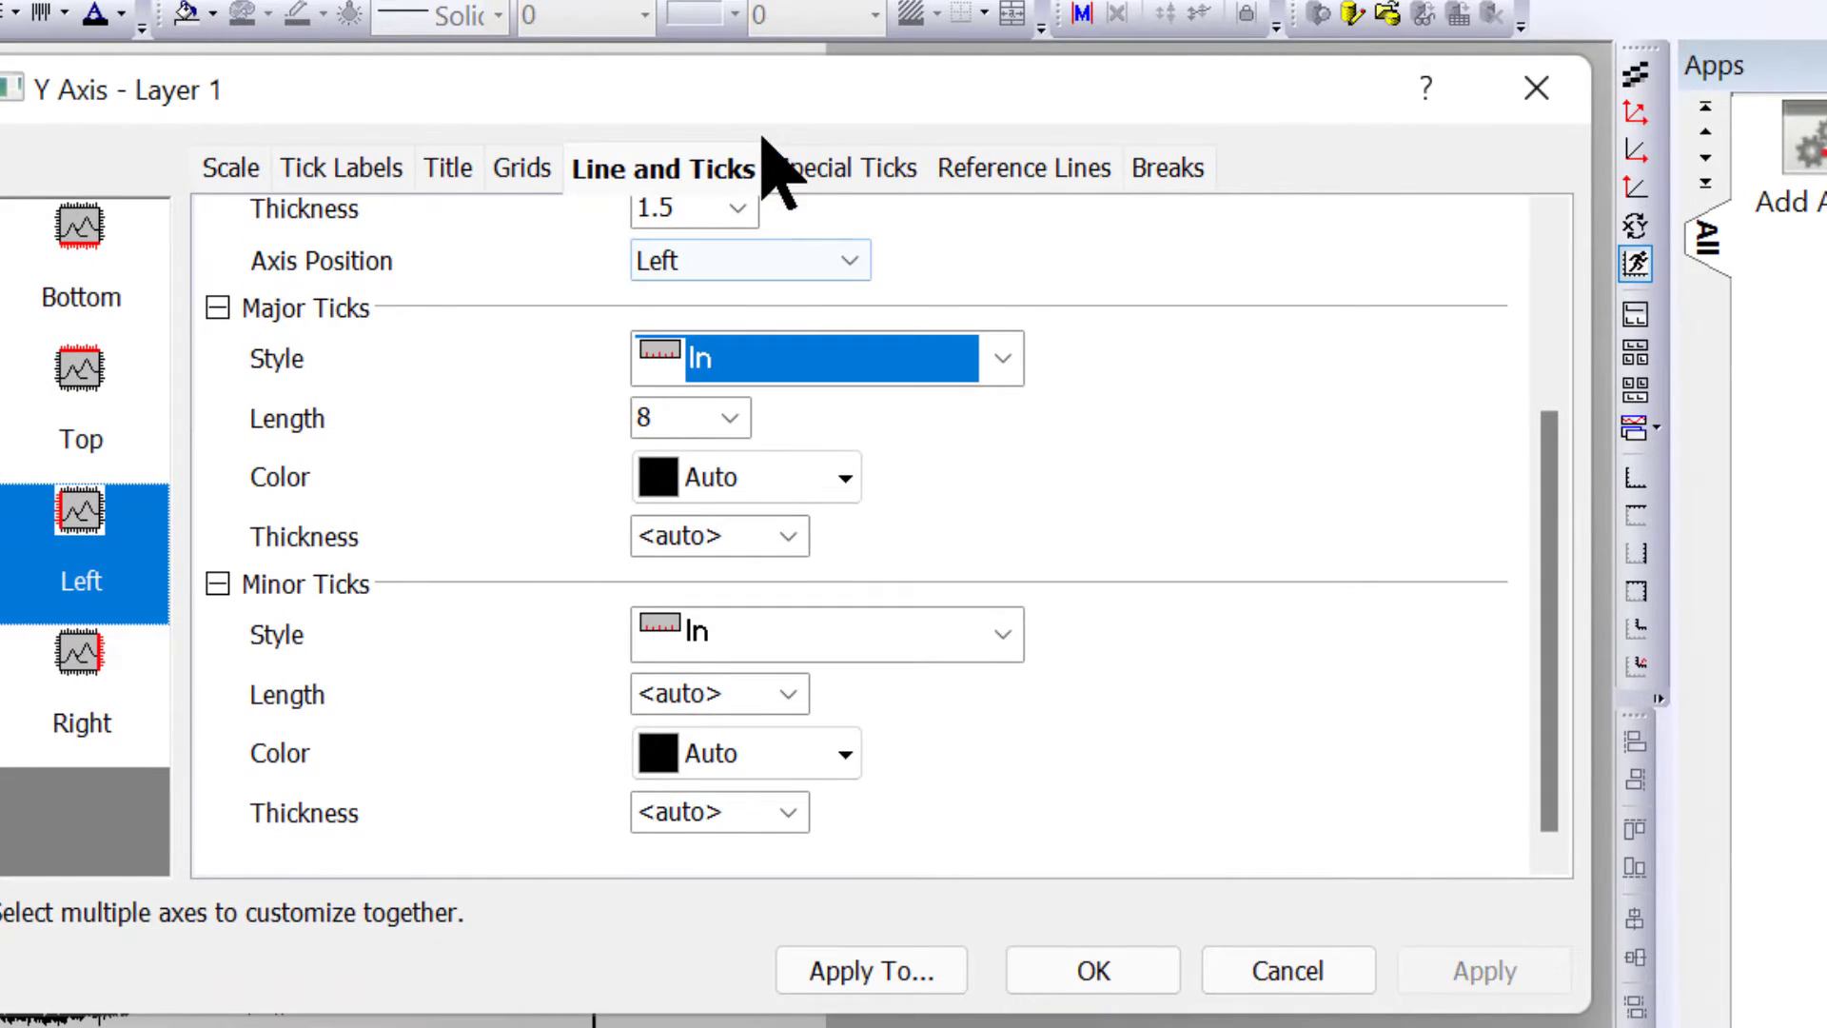
{"action": "left_click_drag", "start_coordinate": [766, 67], "coordinate": [1753, 469]}
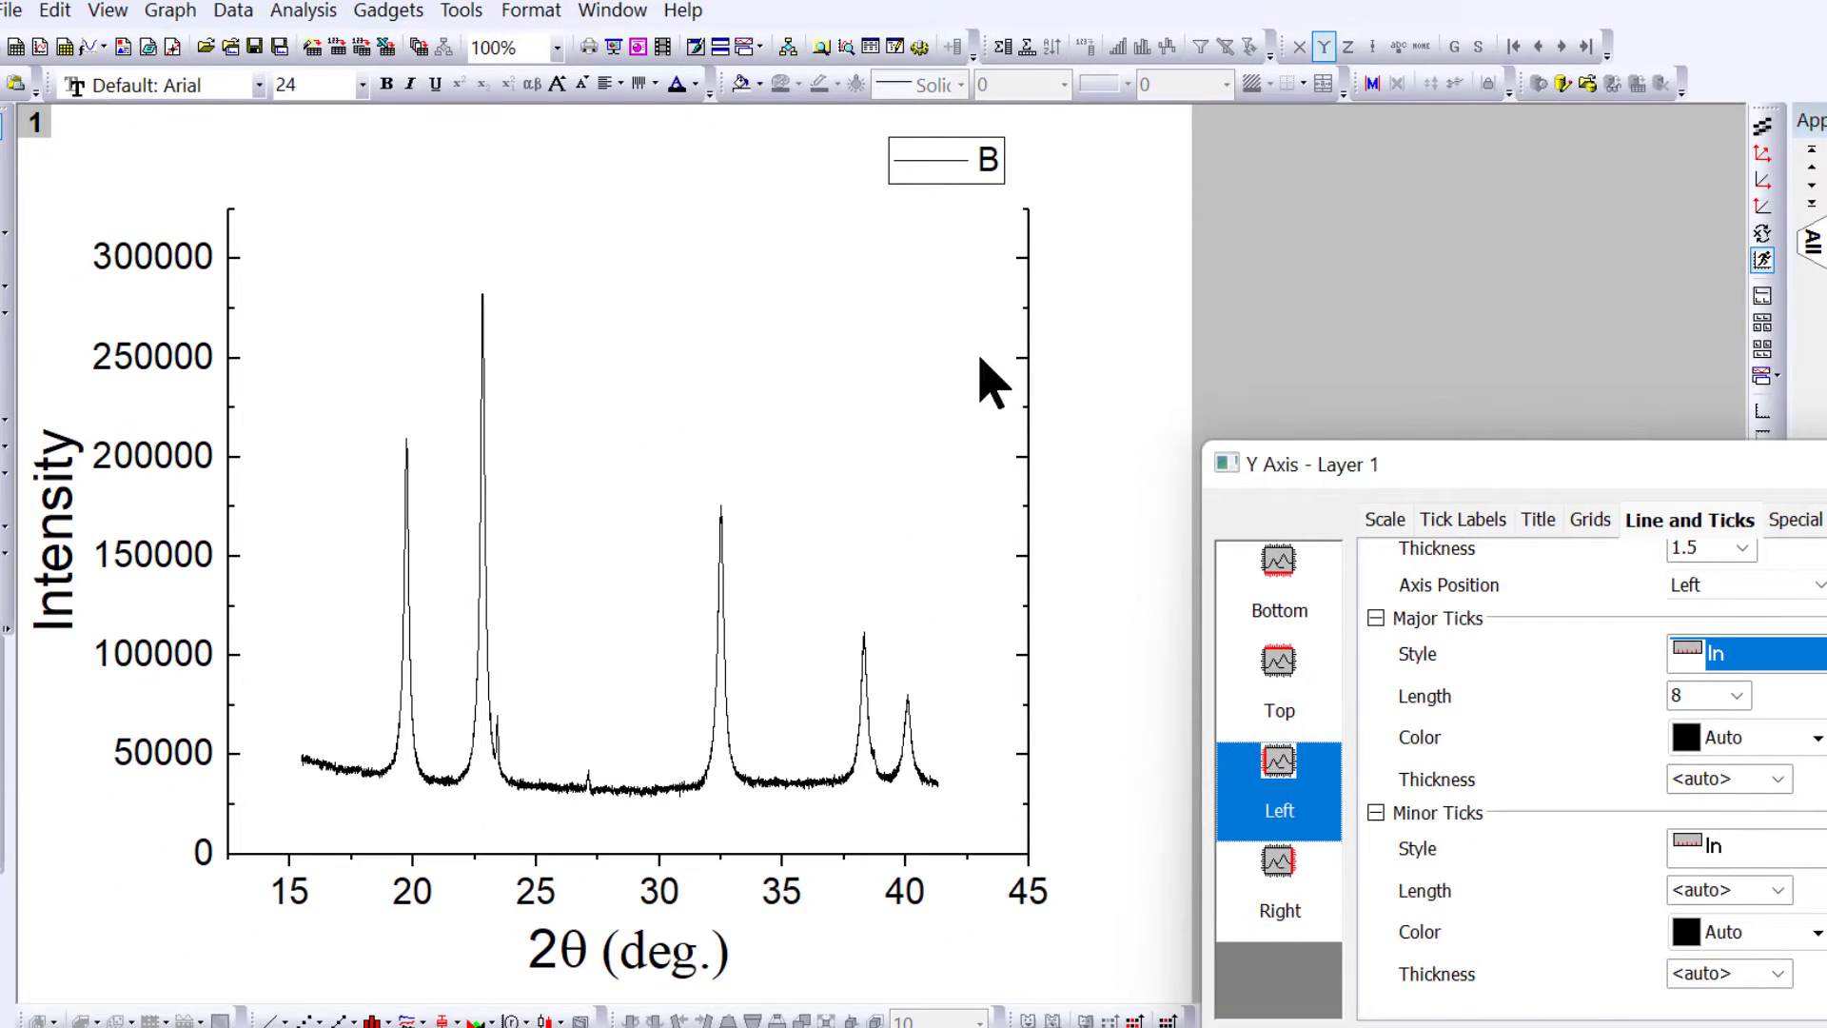
{"action": "left_click_drag", "start_coordinate": [1450, 466], "coordinate": [1252, 238]}
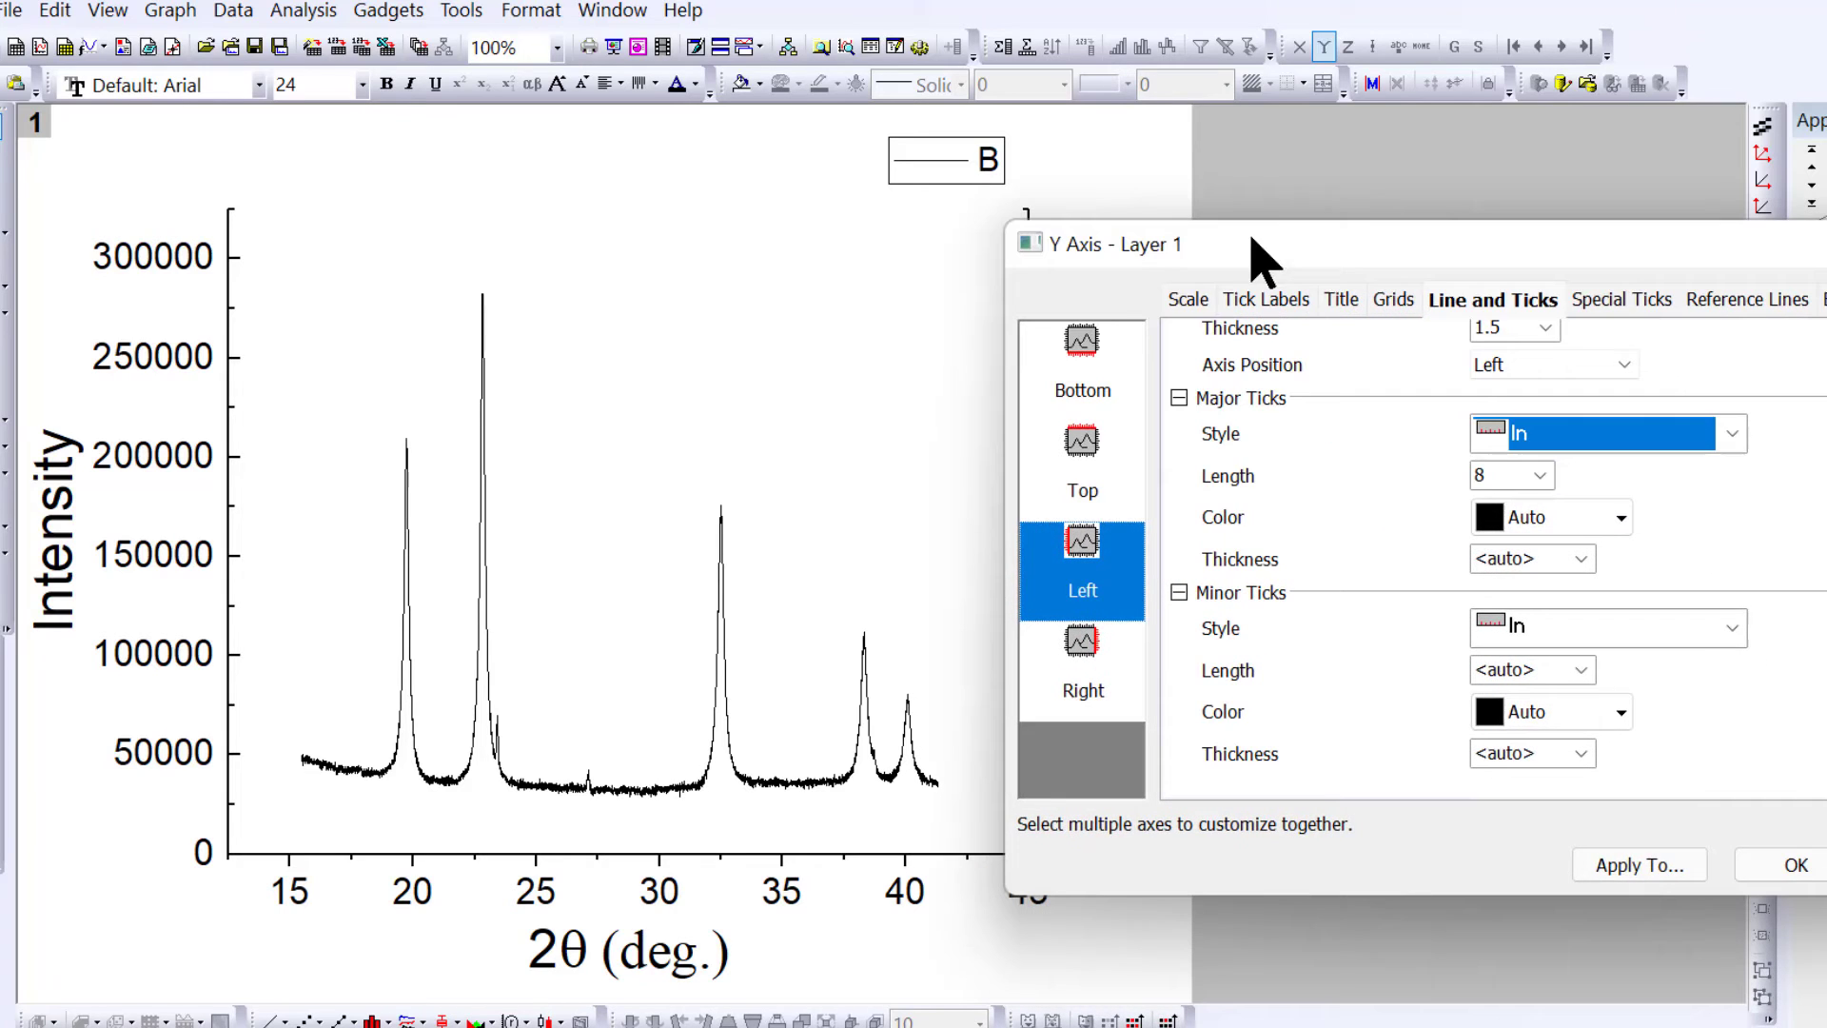
Link bottom and top axes, set their Major and Minor Ticks to In, and close the dialog.
{"action": "left_click", "coordinate": [1086, 367]}
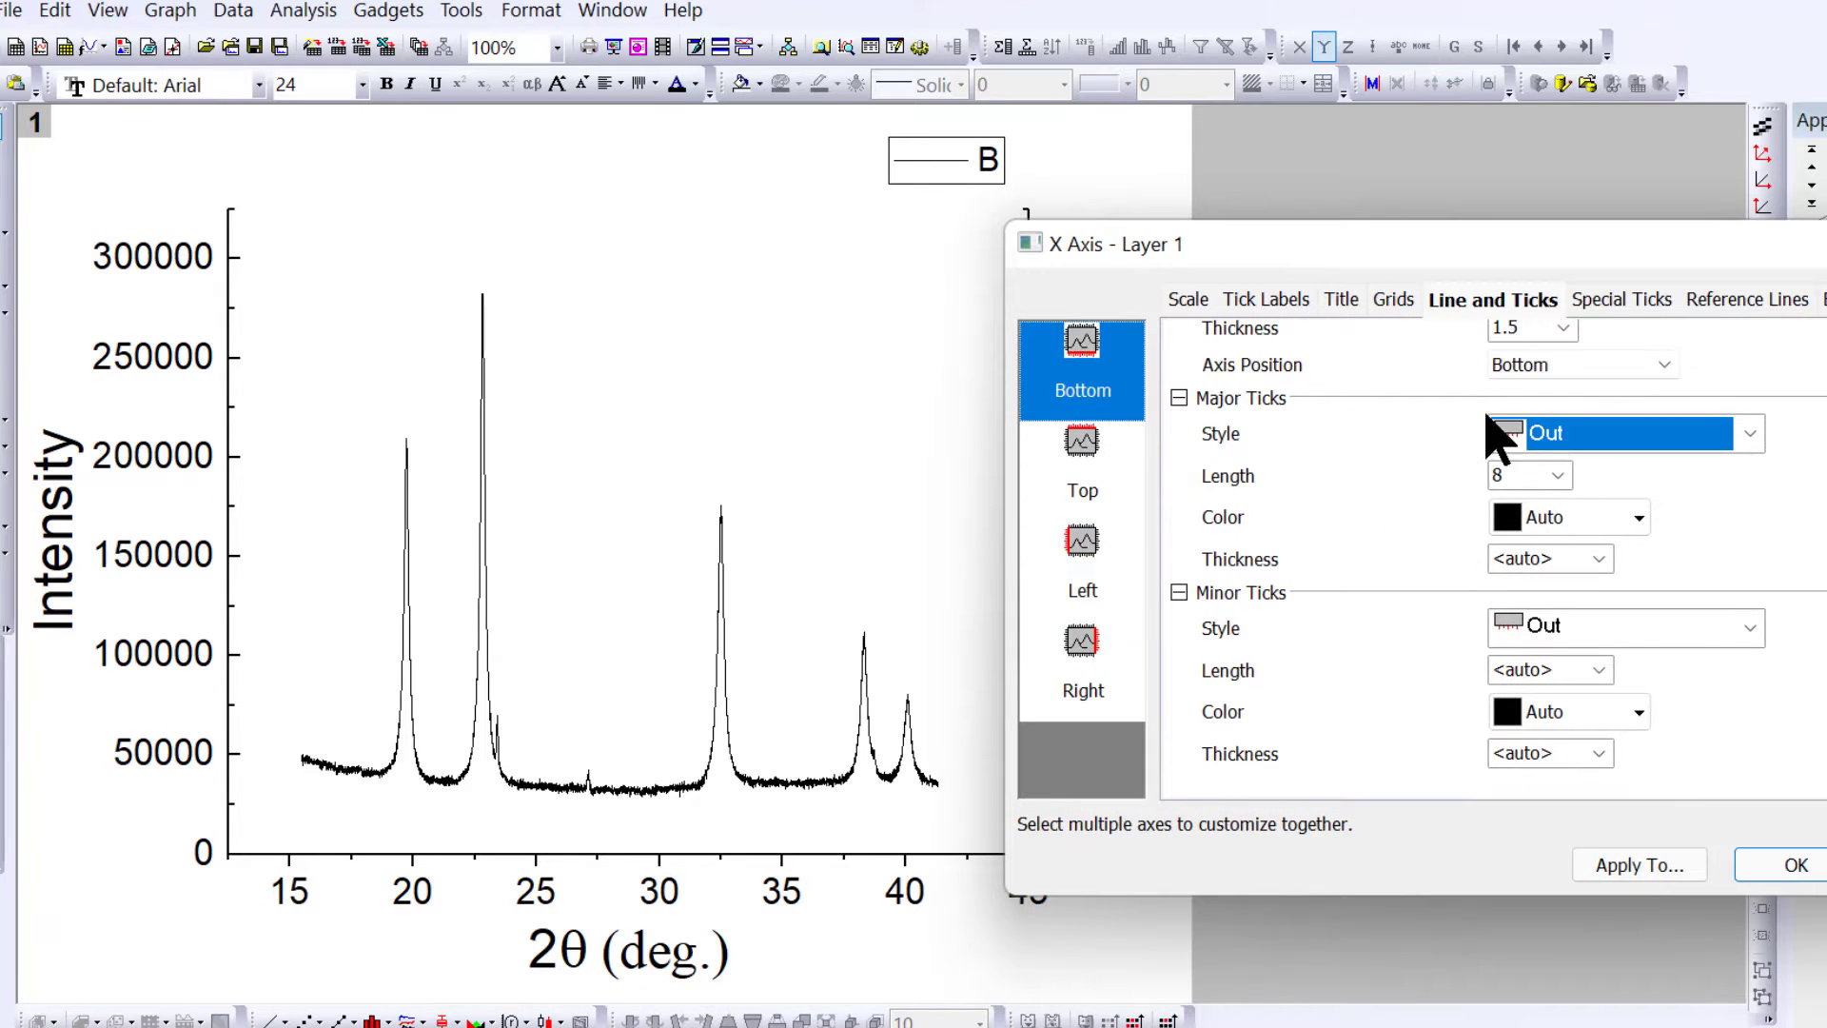
{"action": "scroll", "coordinate": [1541, 438], "scroll_direction": "up", "scroll_amount": 3}
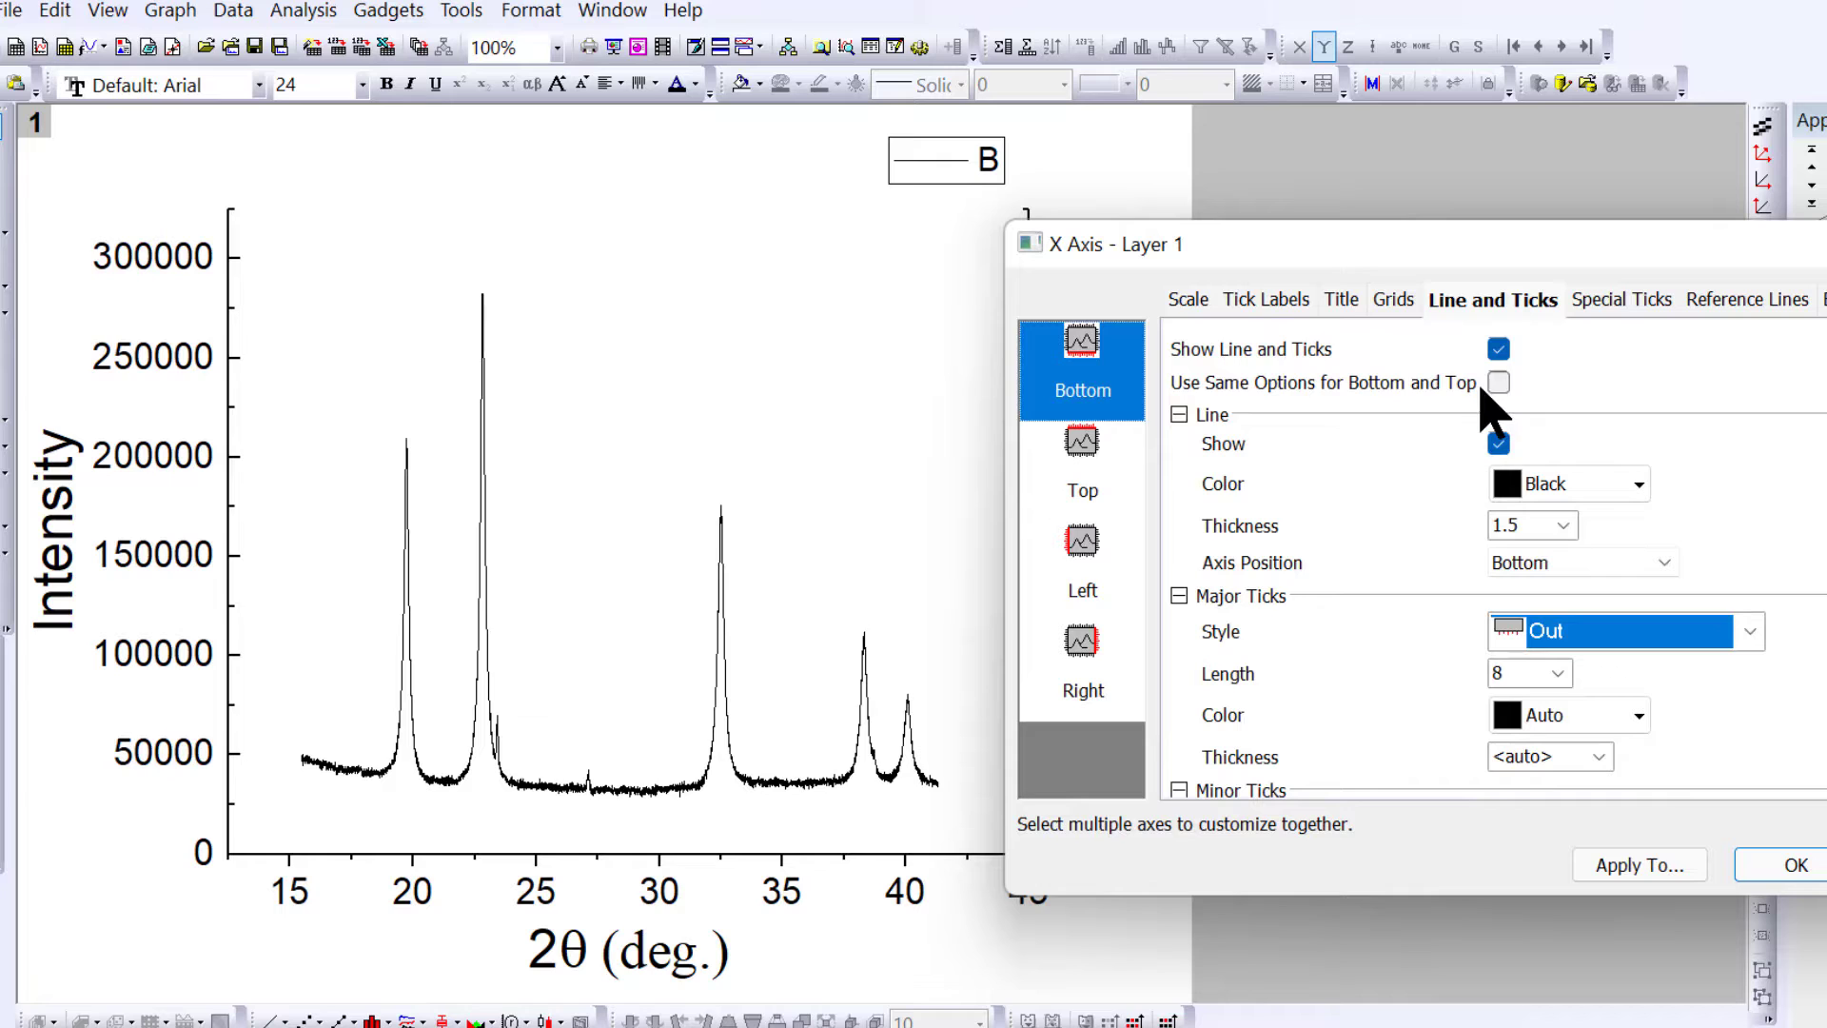
{"action": "left_click", "coordinate": [1497, 384]}
{"action": "left_click_drag", "start_coordinate": [1597, 252], "coordinate": [1482, 77]}
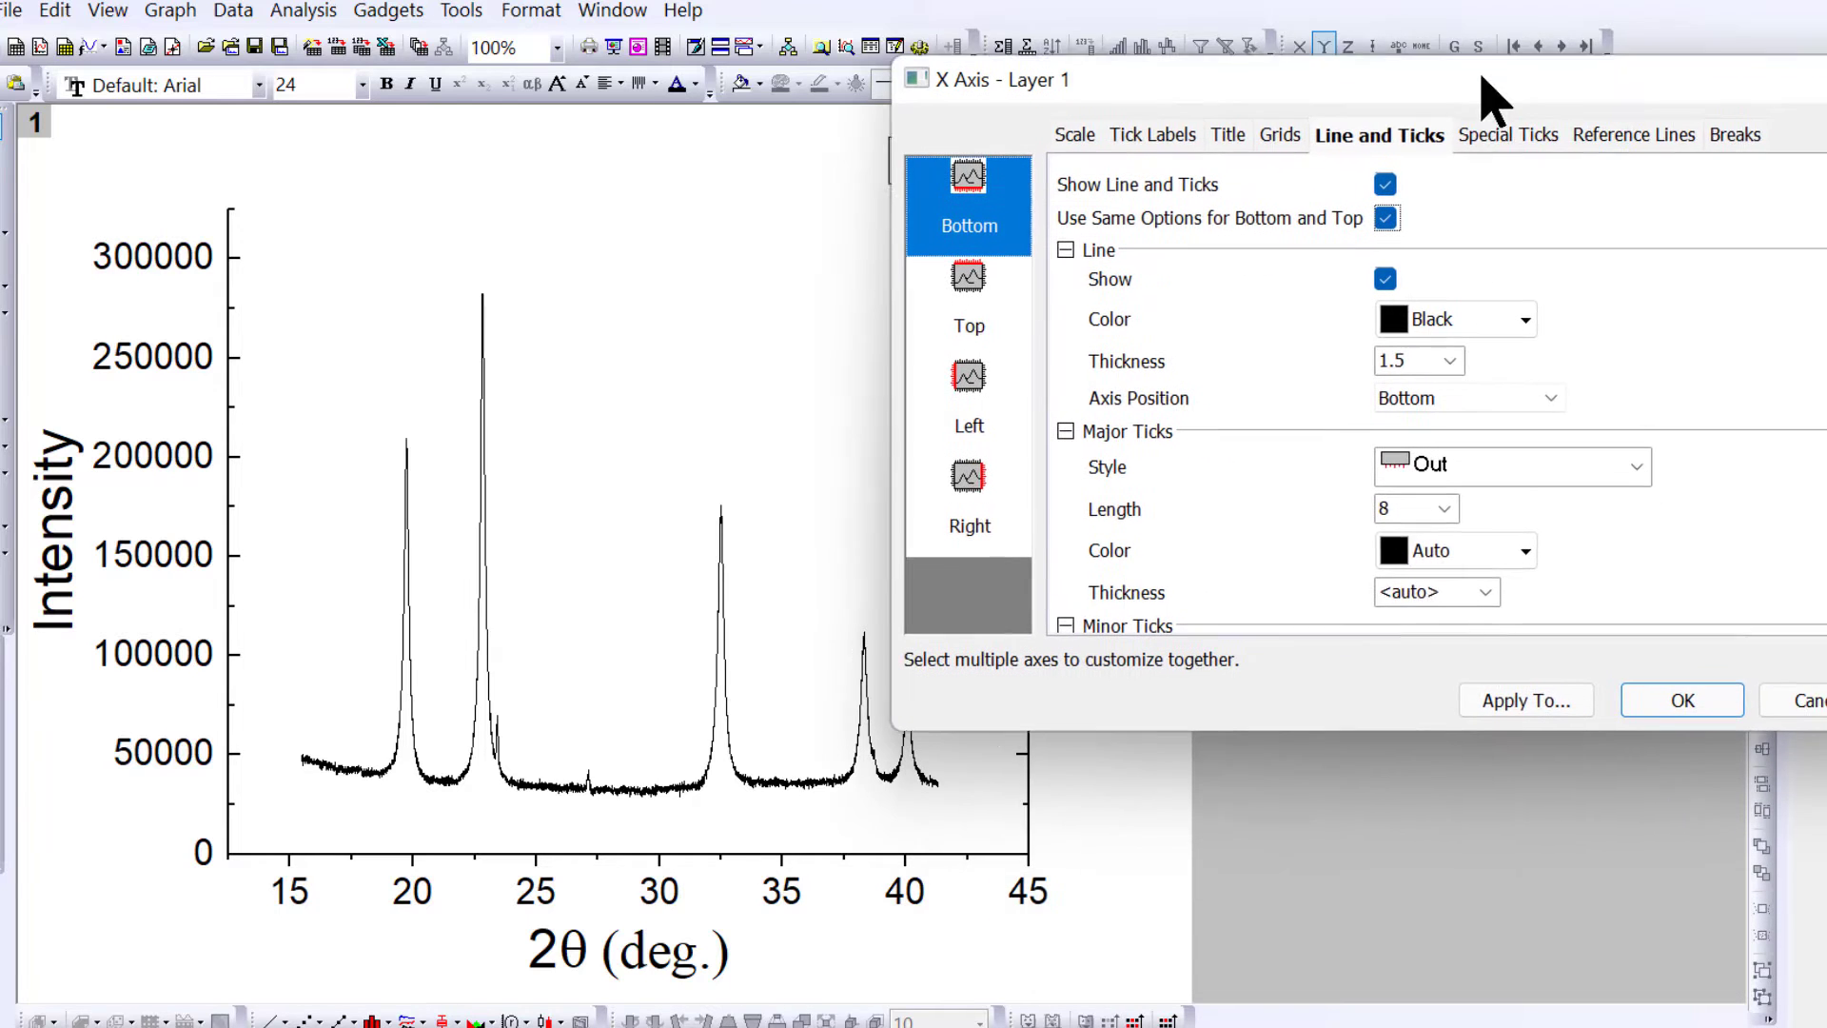
{"action": "left_click", "coordinate": [1553, 466]}
{"action": "left_click", "coordinate": [1515, 531]}
{"action": "scroll", "coordinate": [1518, 554], "scroll_direction": "down", "scroll_amount": 3}
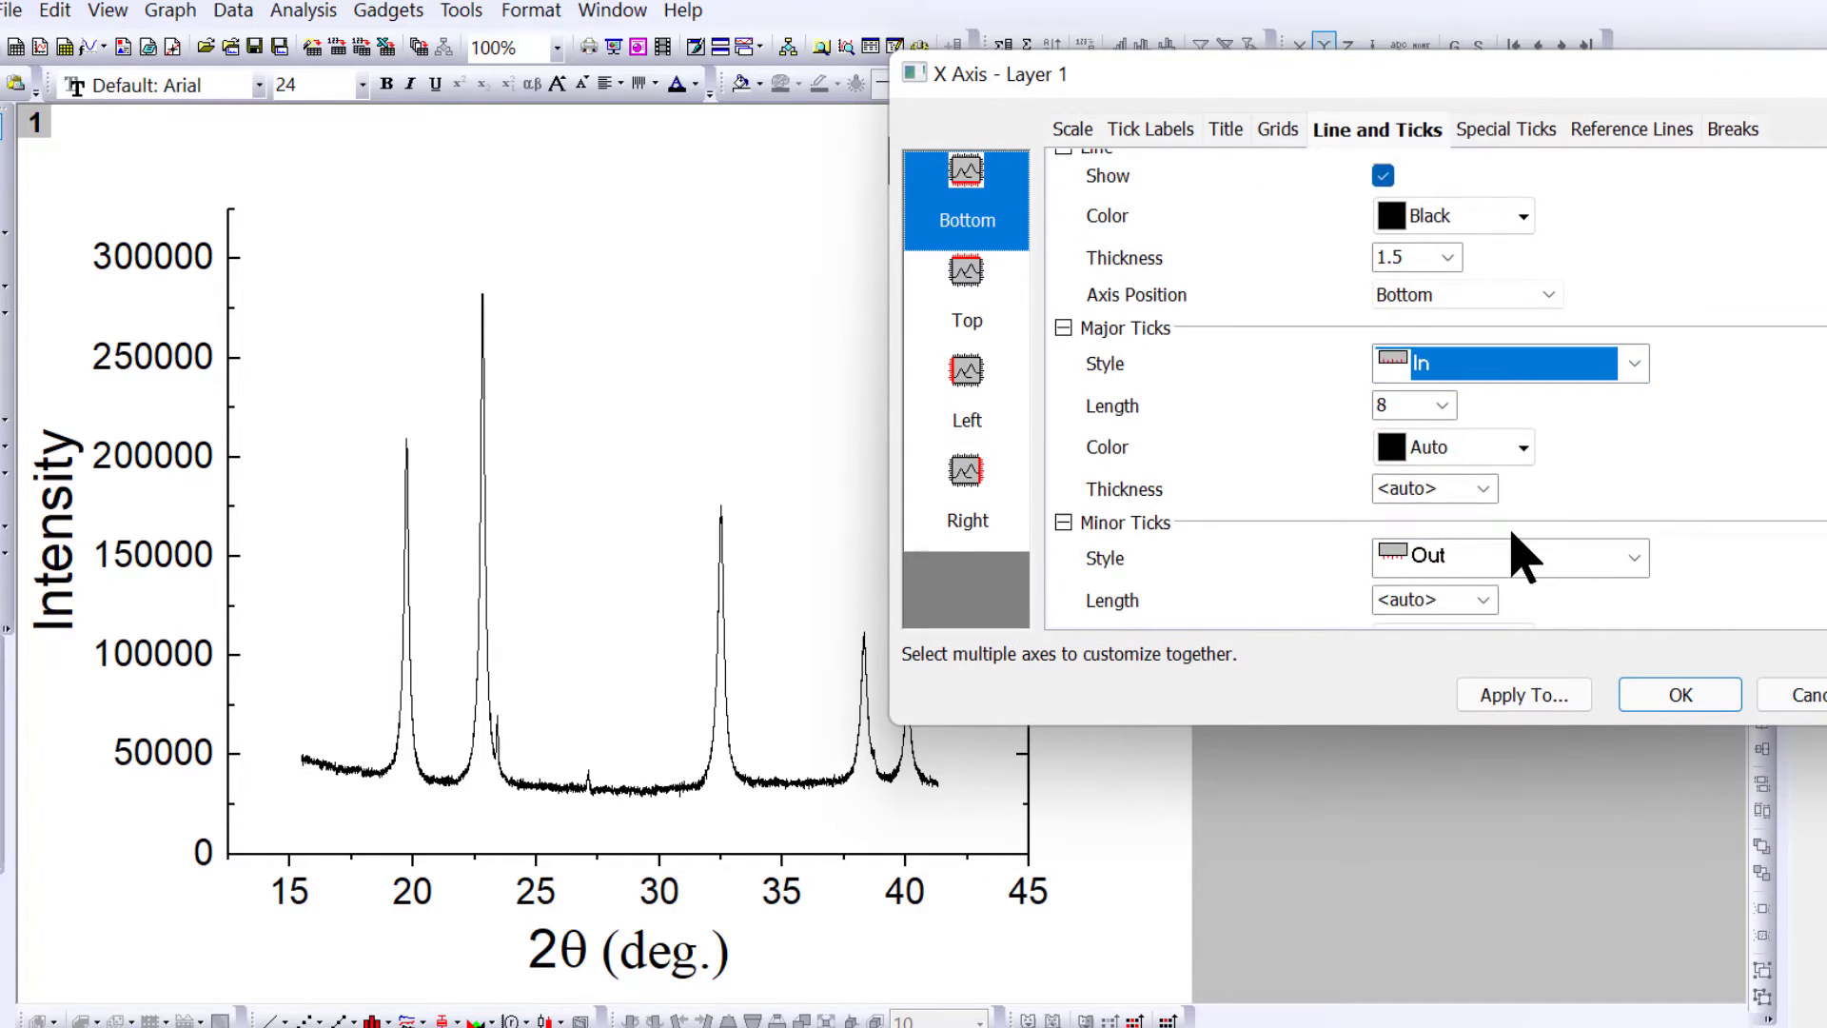
{"action": "left_click", "coordinate": [1517, 497]}
{"action": "left_click", "coordinate": [1517, 554]}
{"action": "scroll", "coordinate": [1513, 563], "scroll_direction": "down", "scroll_amount": 1}
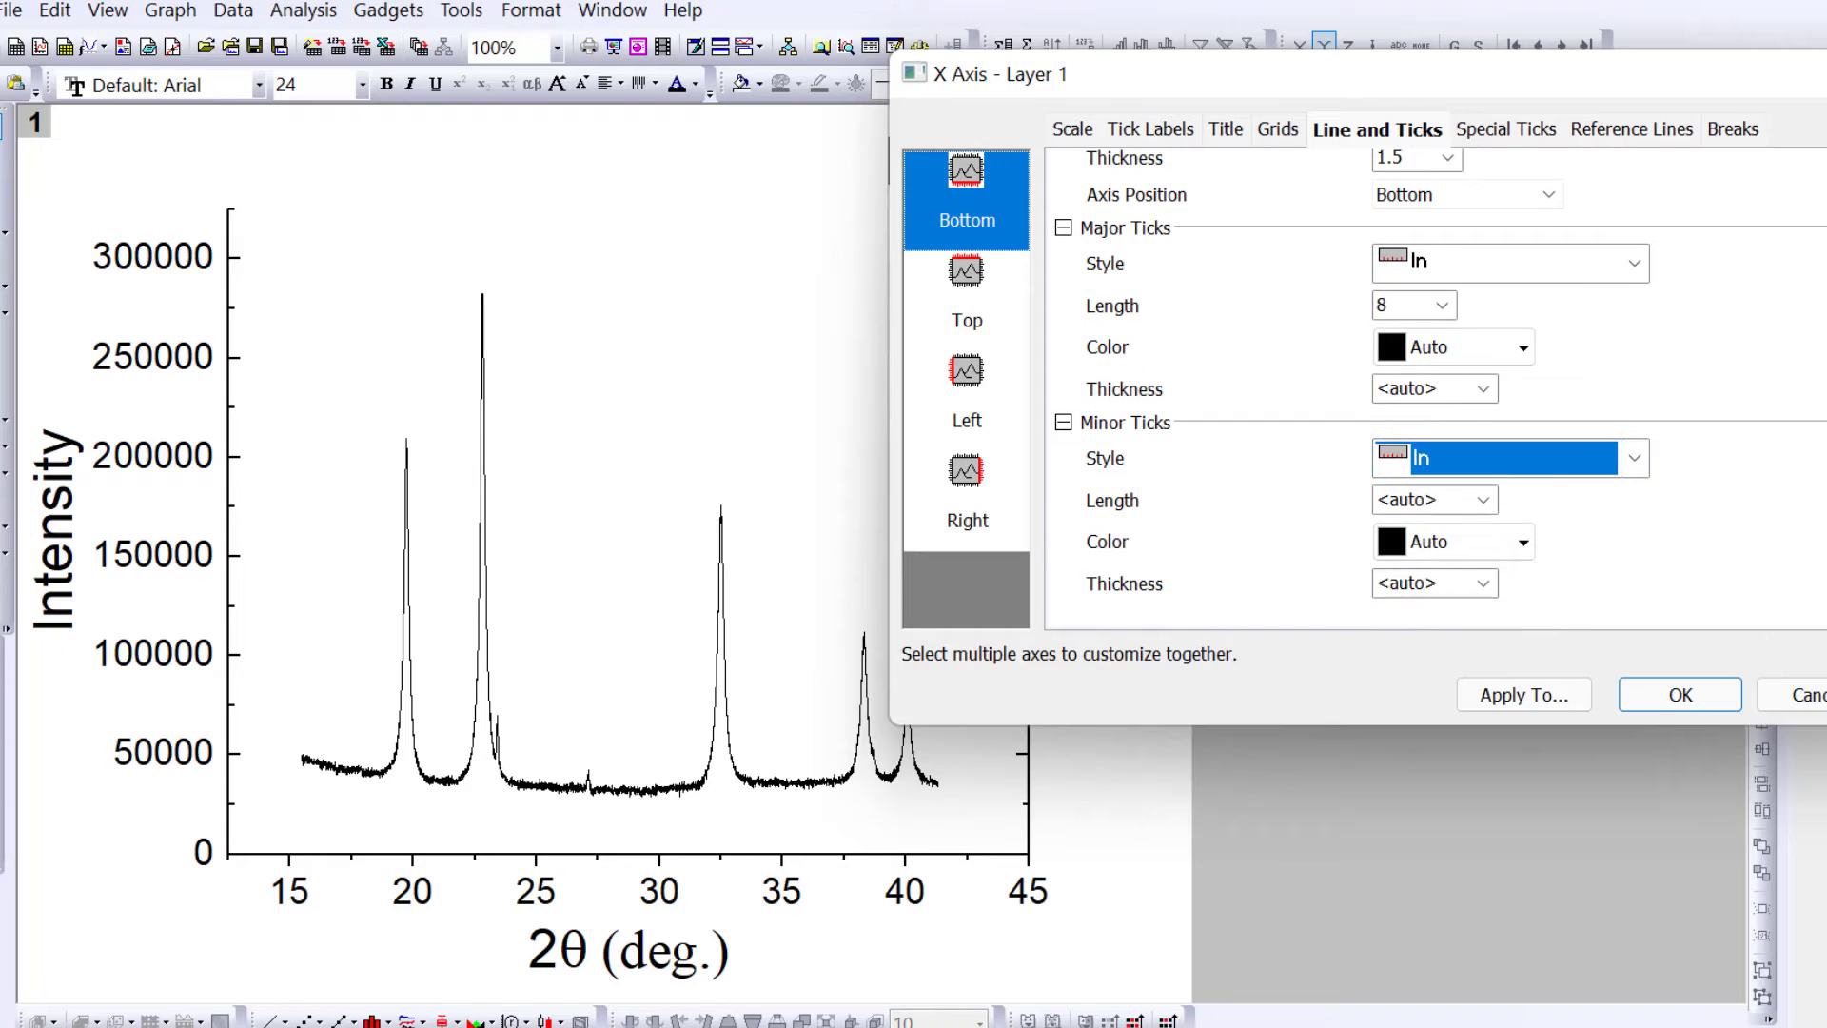
{"action": "key", "text": "Return"}
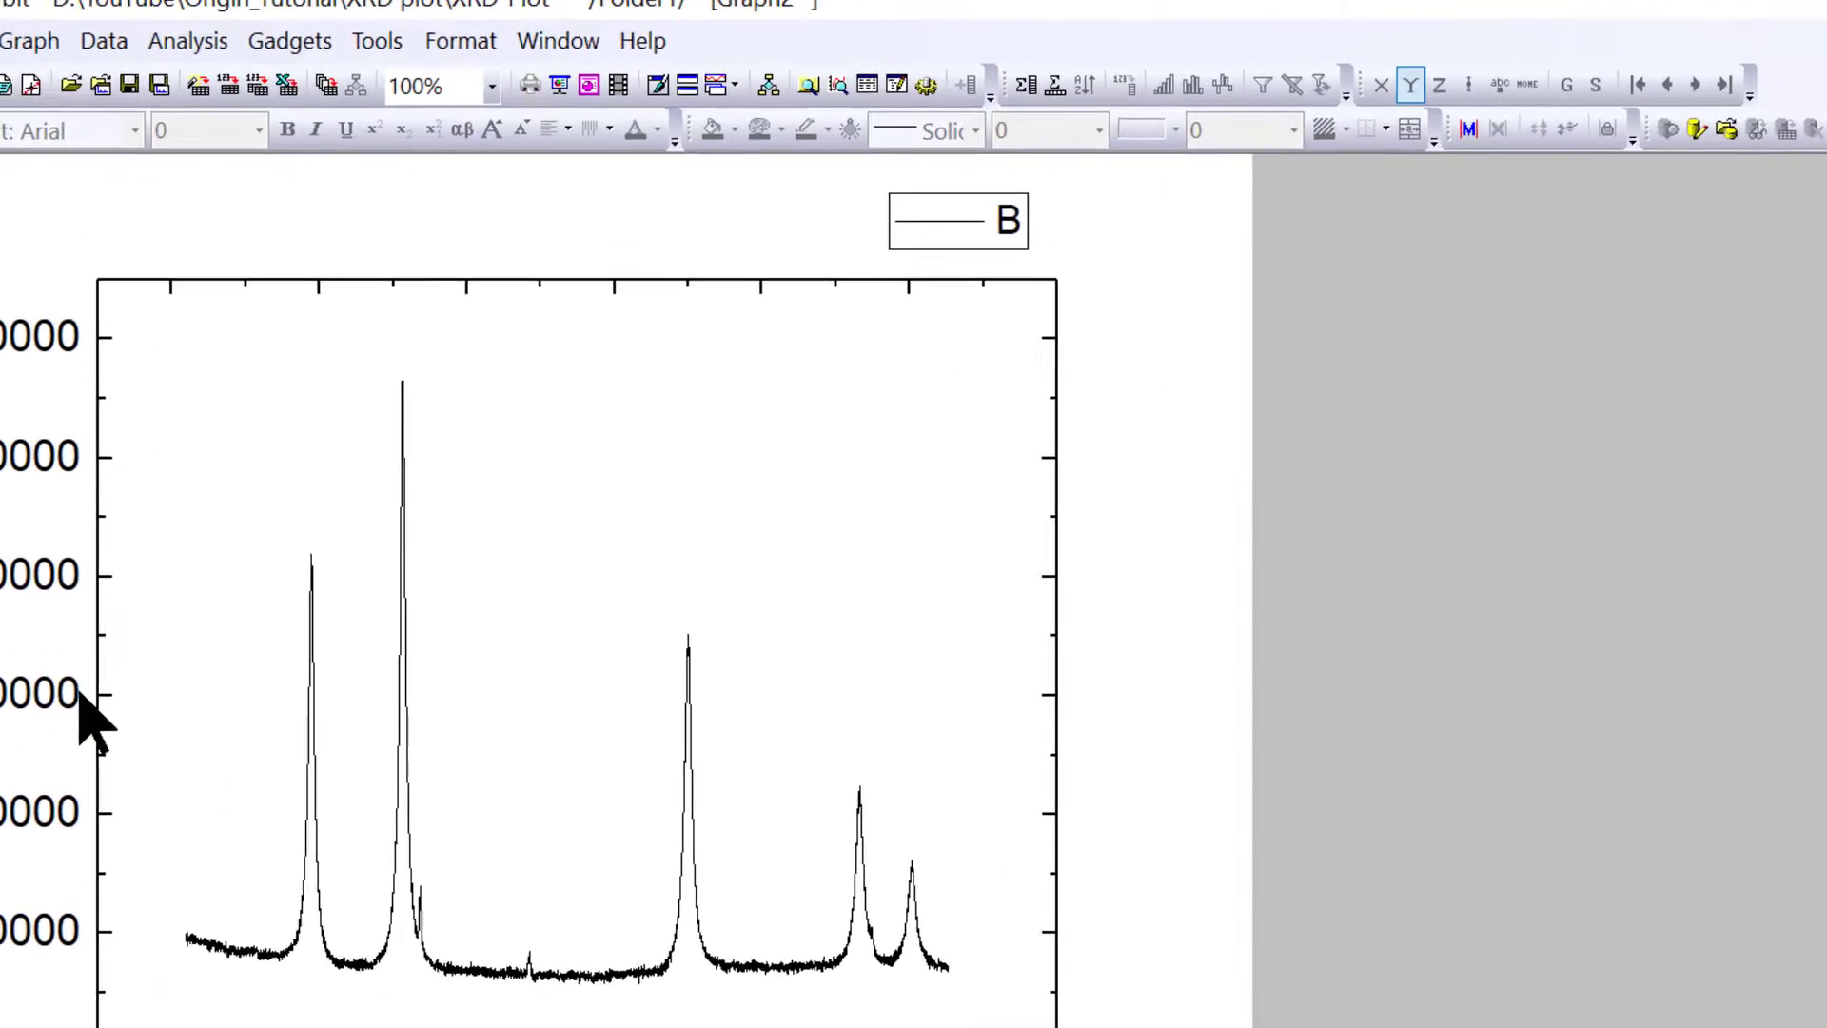
Change the legend text to NiO at 36 pt and place it in the plot's top right.
{"action": "left_click_drag", "start_coordinate": [1036, 322], "coordinate": [979, 465]}
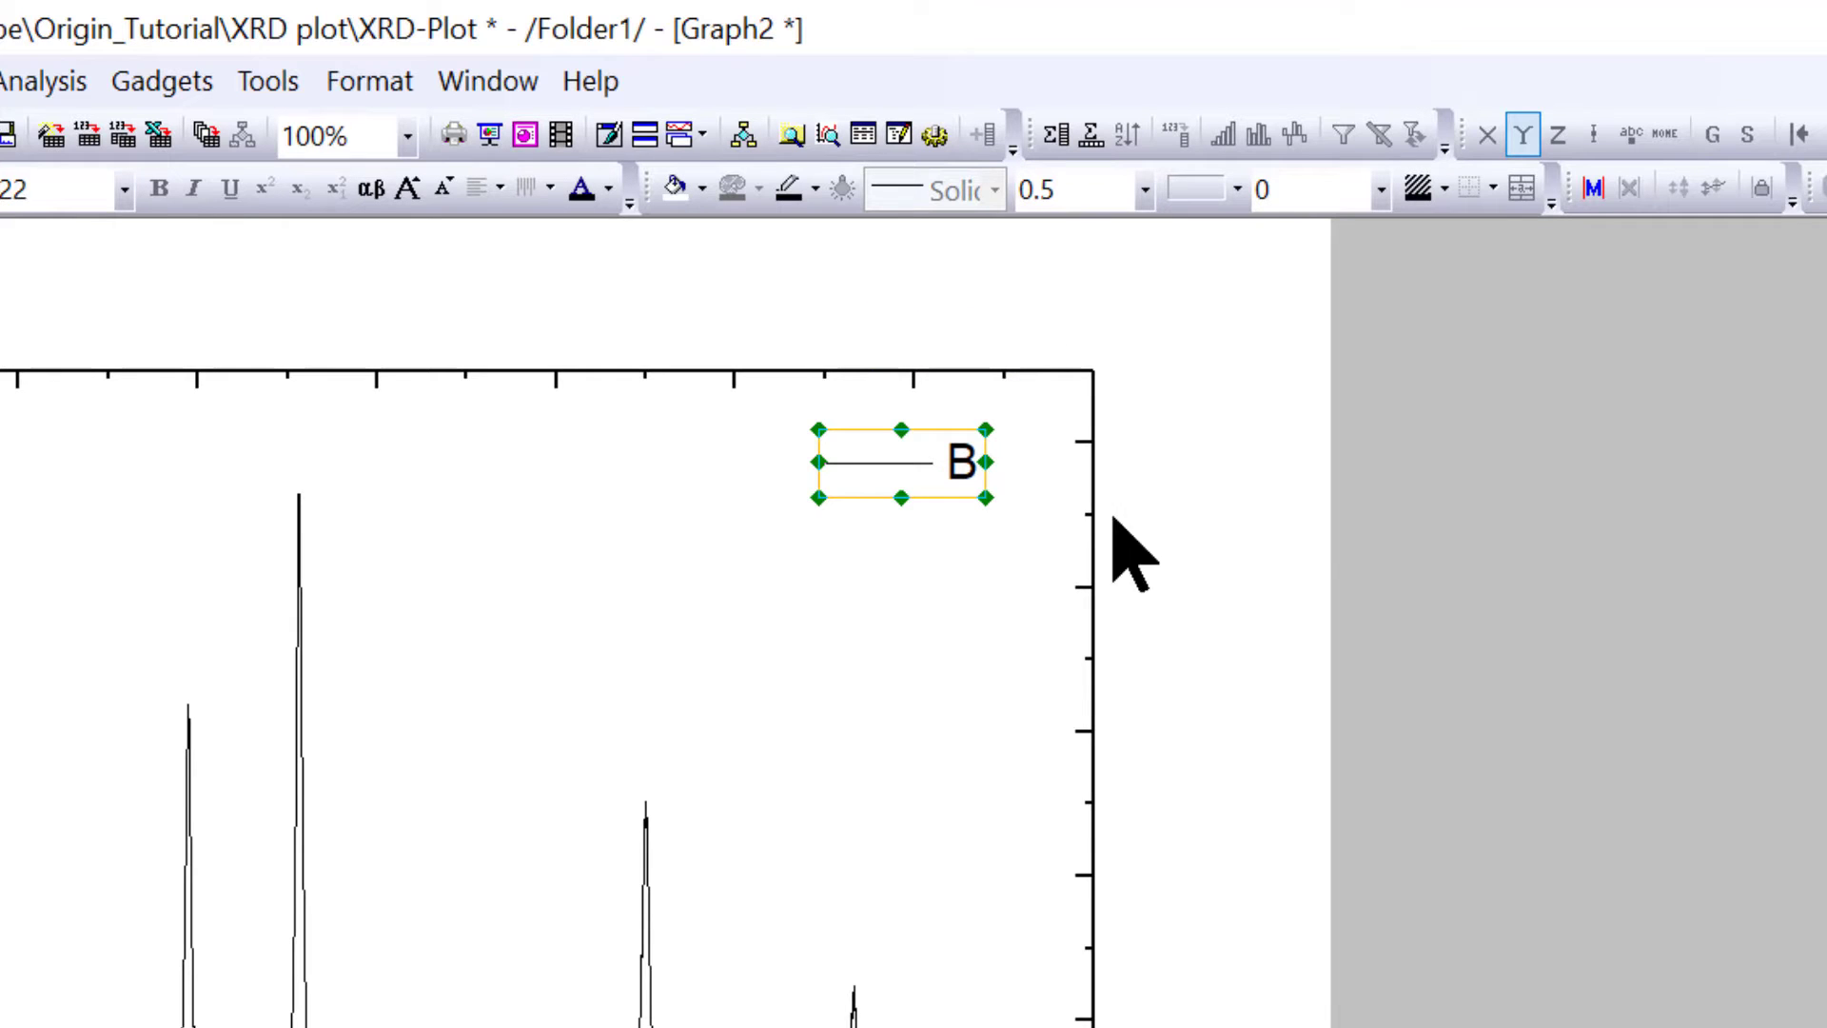
{"action": "left_click", "coordinate": [962, 510]}
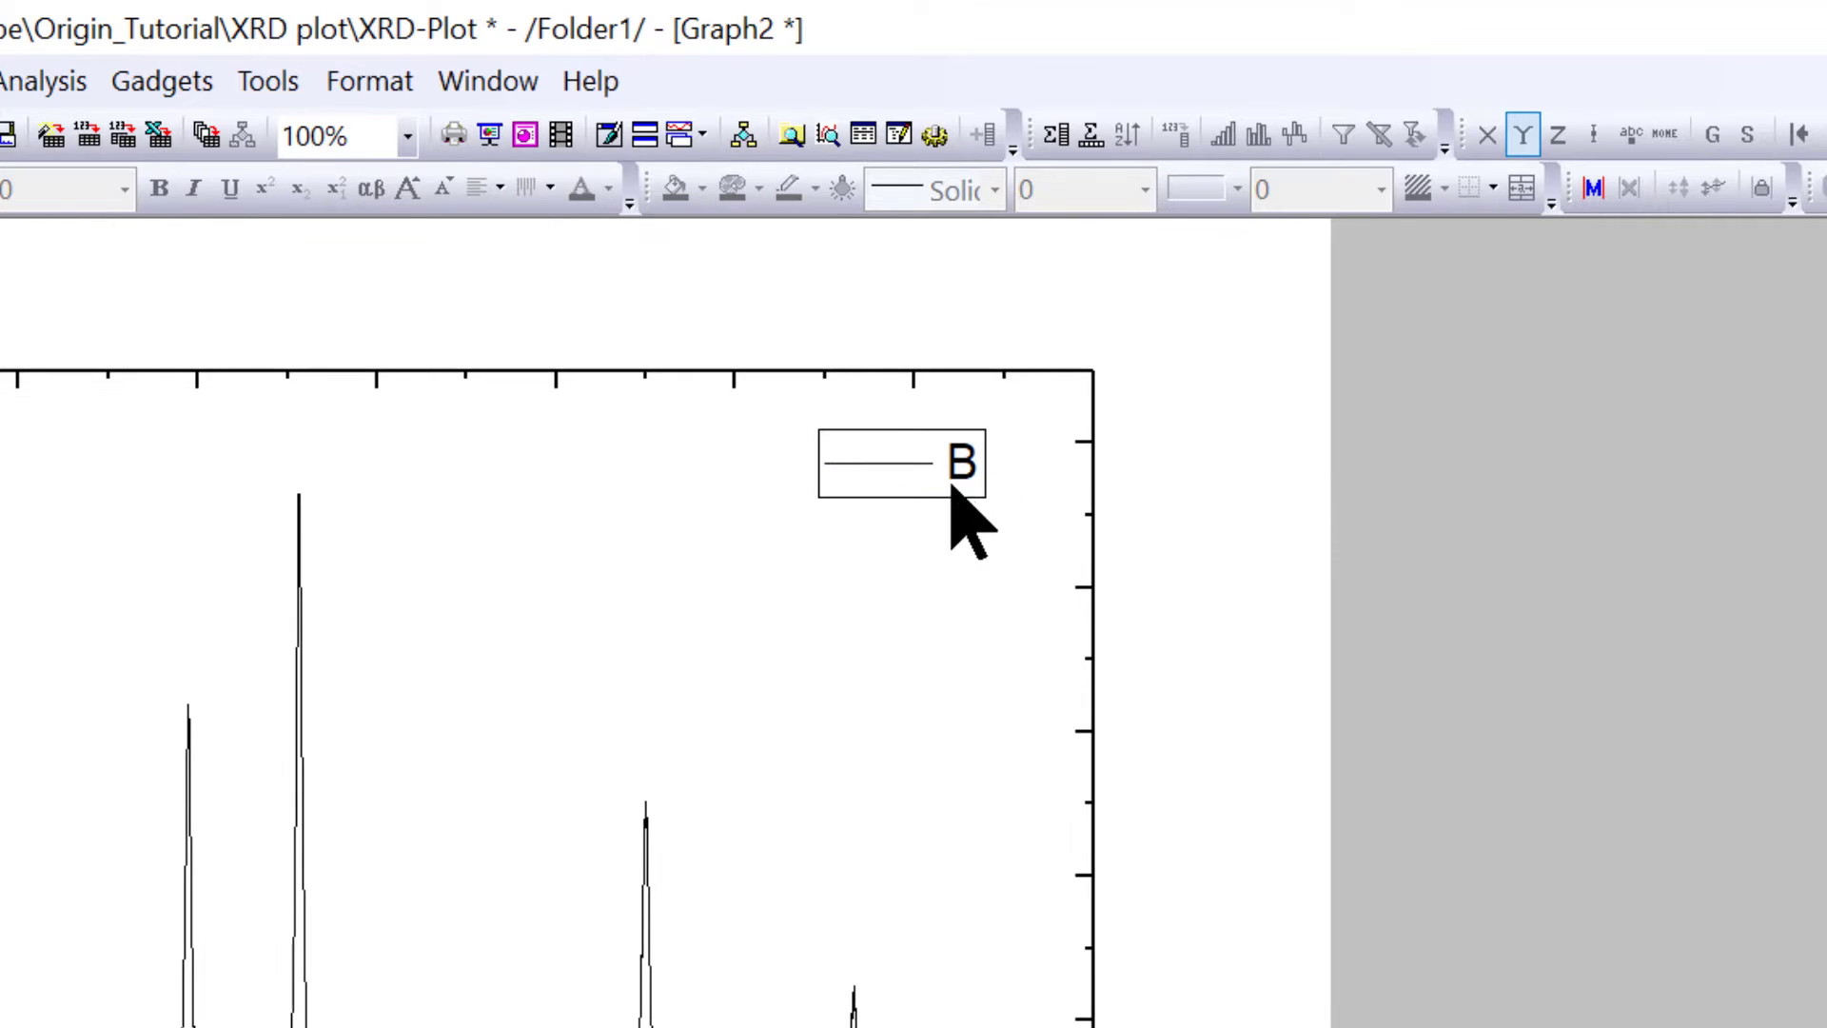
{"action": "left_click", "coordinate": [955, 476]}
{"action": "left_click_drag", "start_coordinate": [967, 458], "coordinate": [1061, 462]}
{"action": "type", "text": "NiO"}
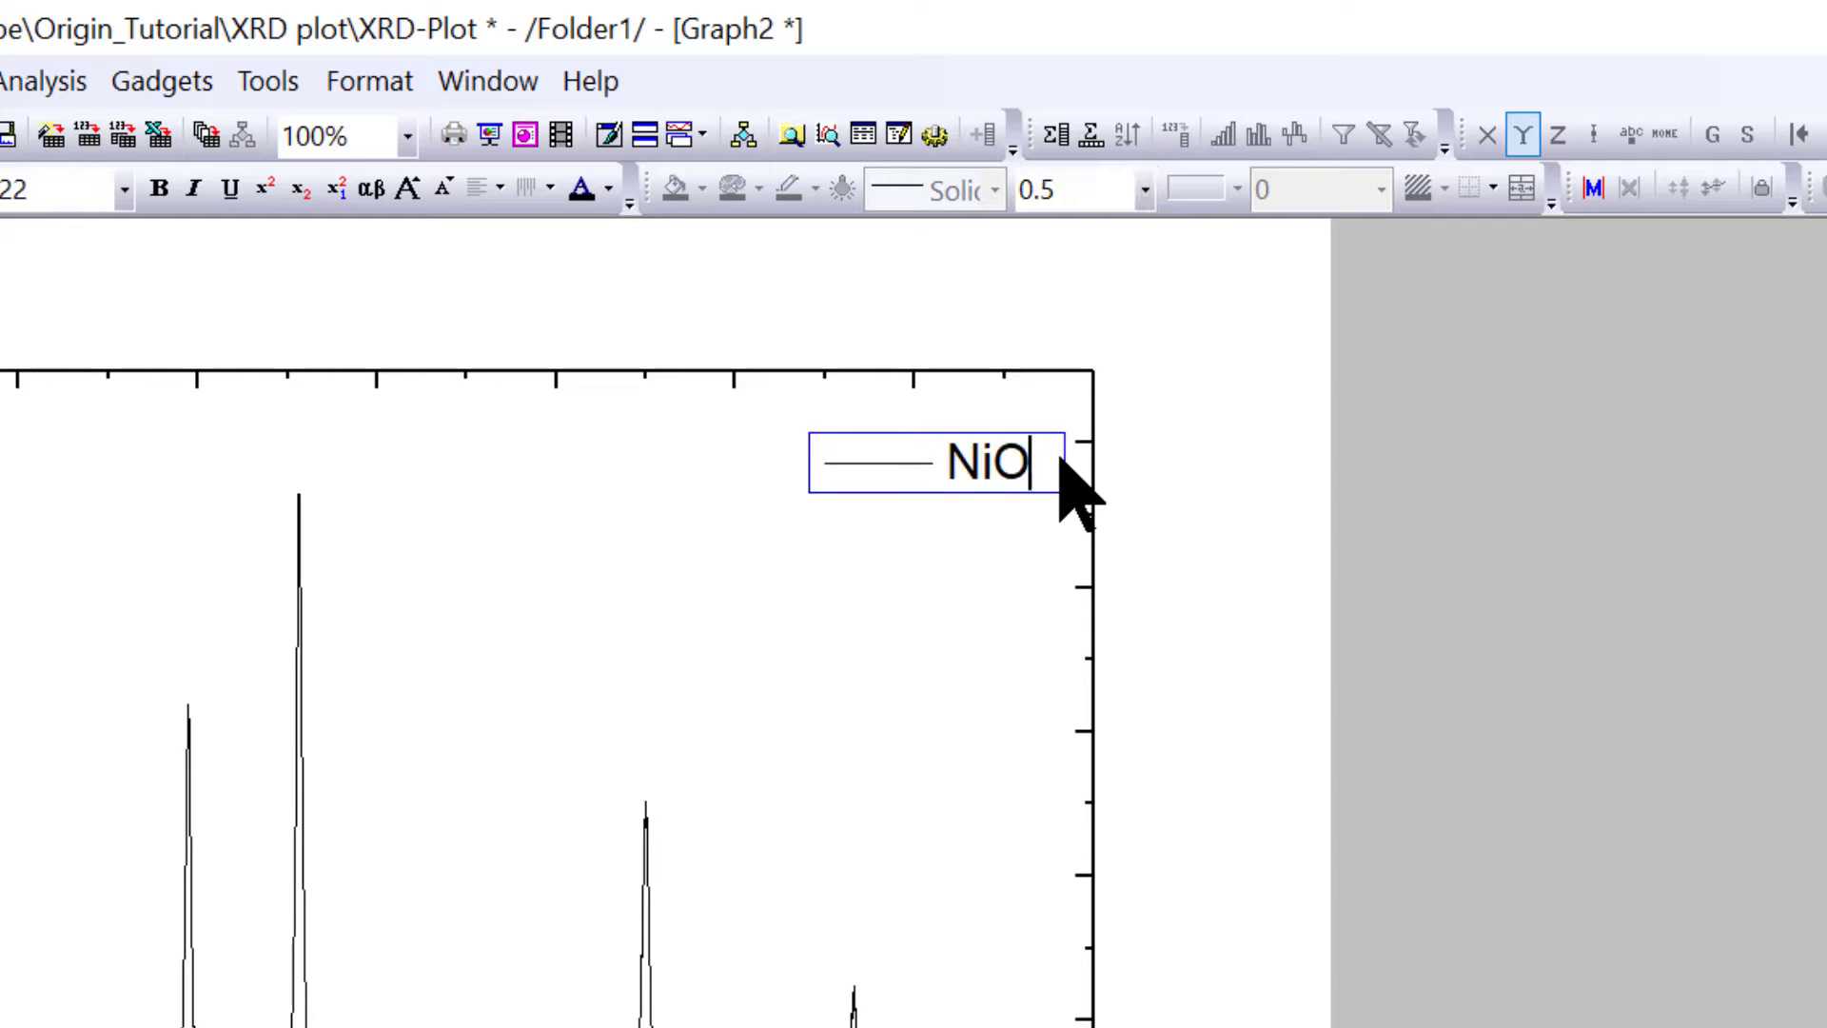
{"action": "left_click", "coordinate": [1019, 494]}
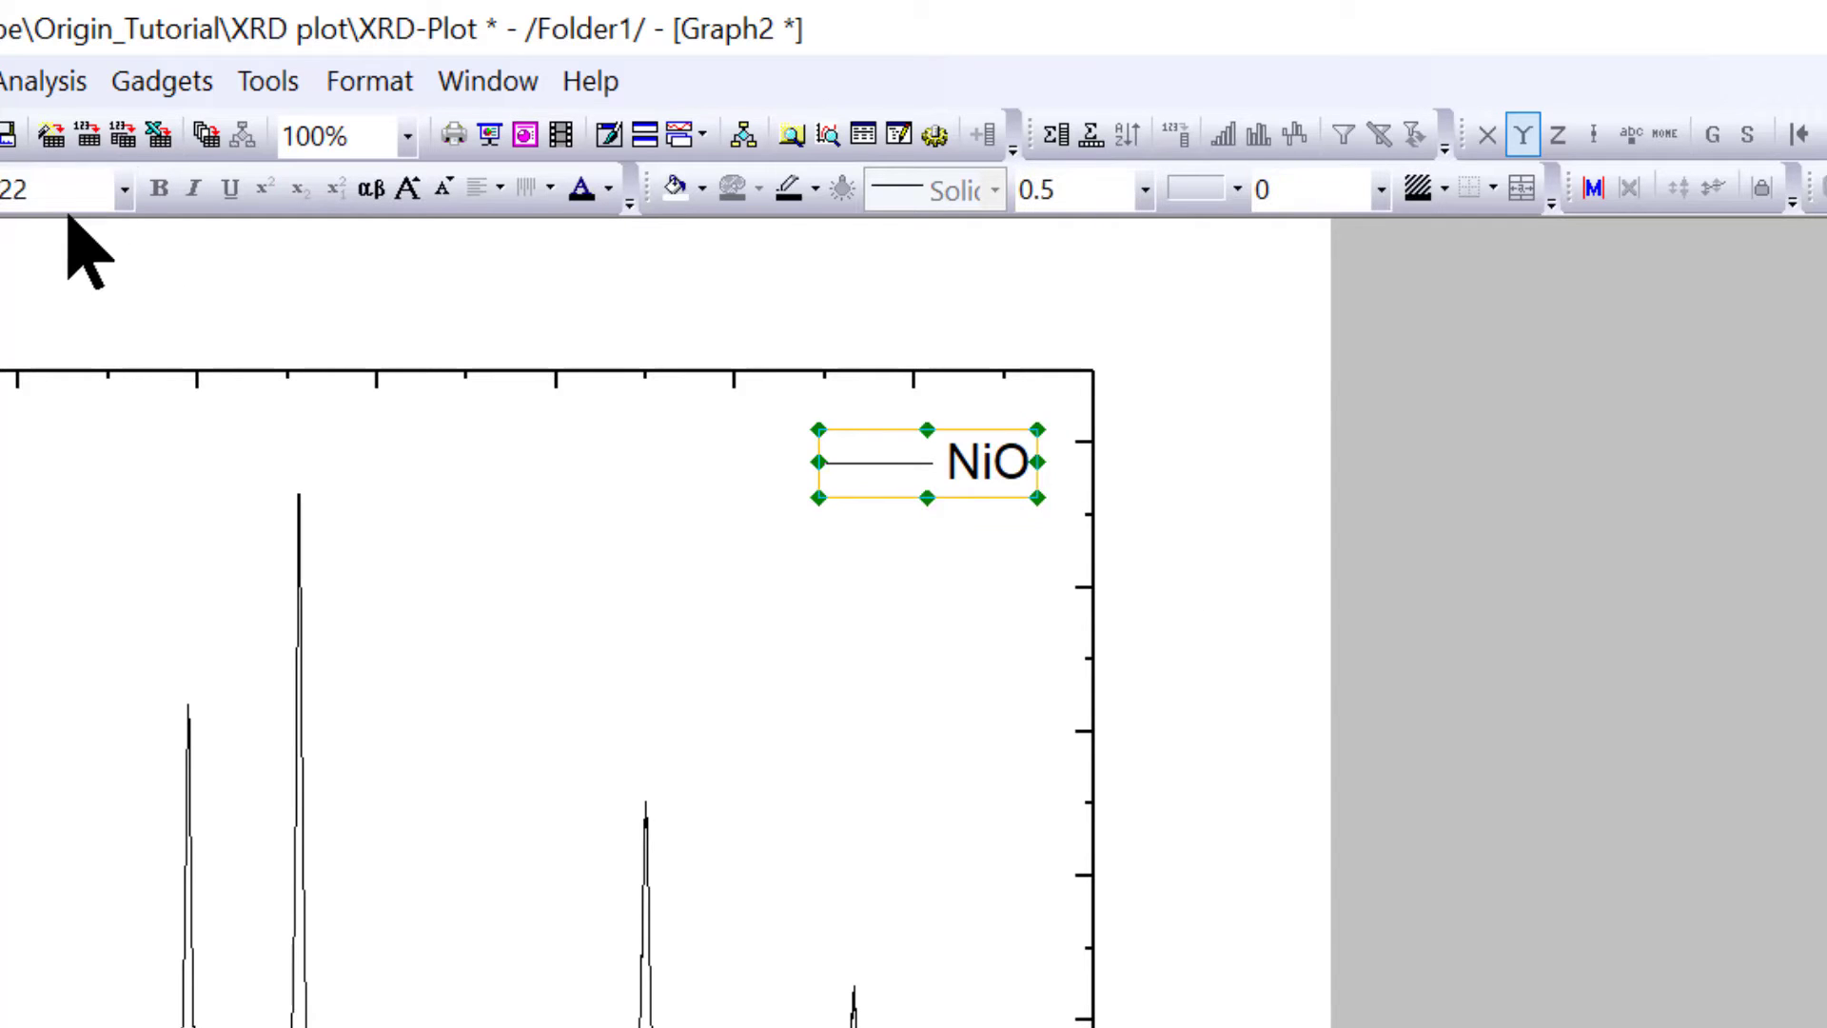
{"action": "left_click", "coordinate": [57, 190]}
{"action": "type", "text": "3"}
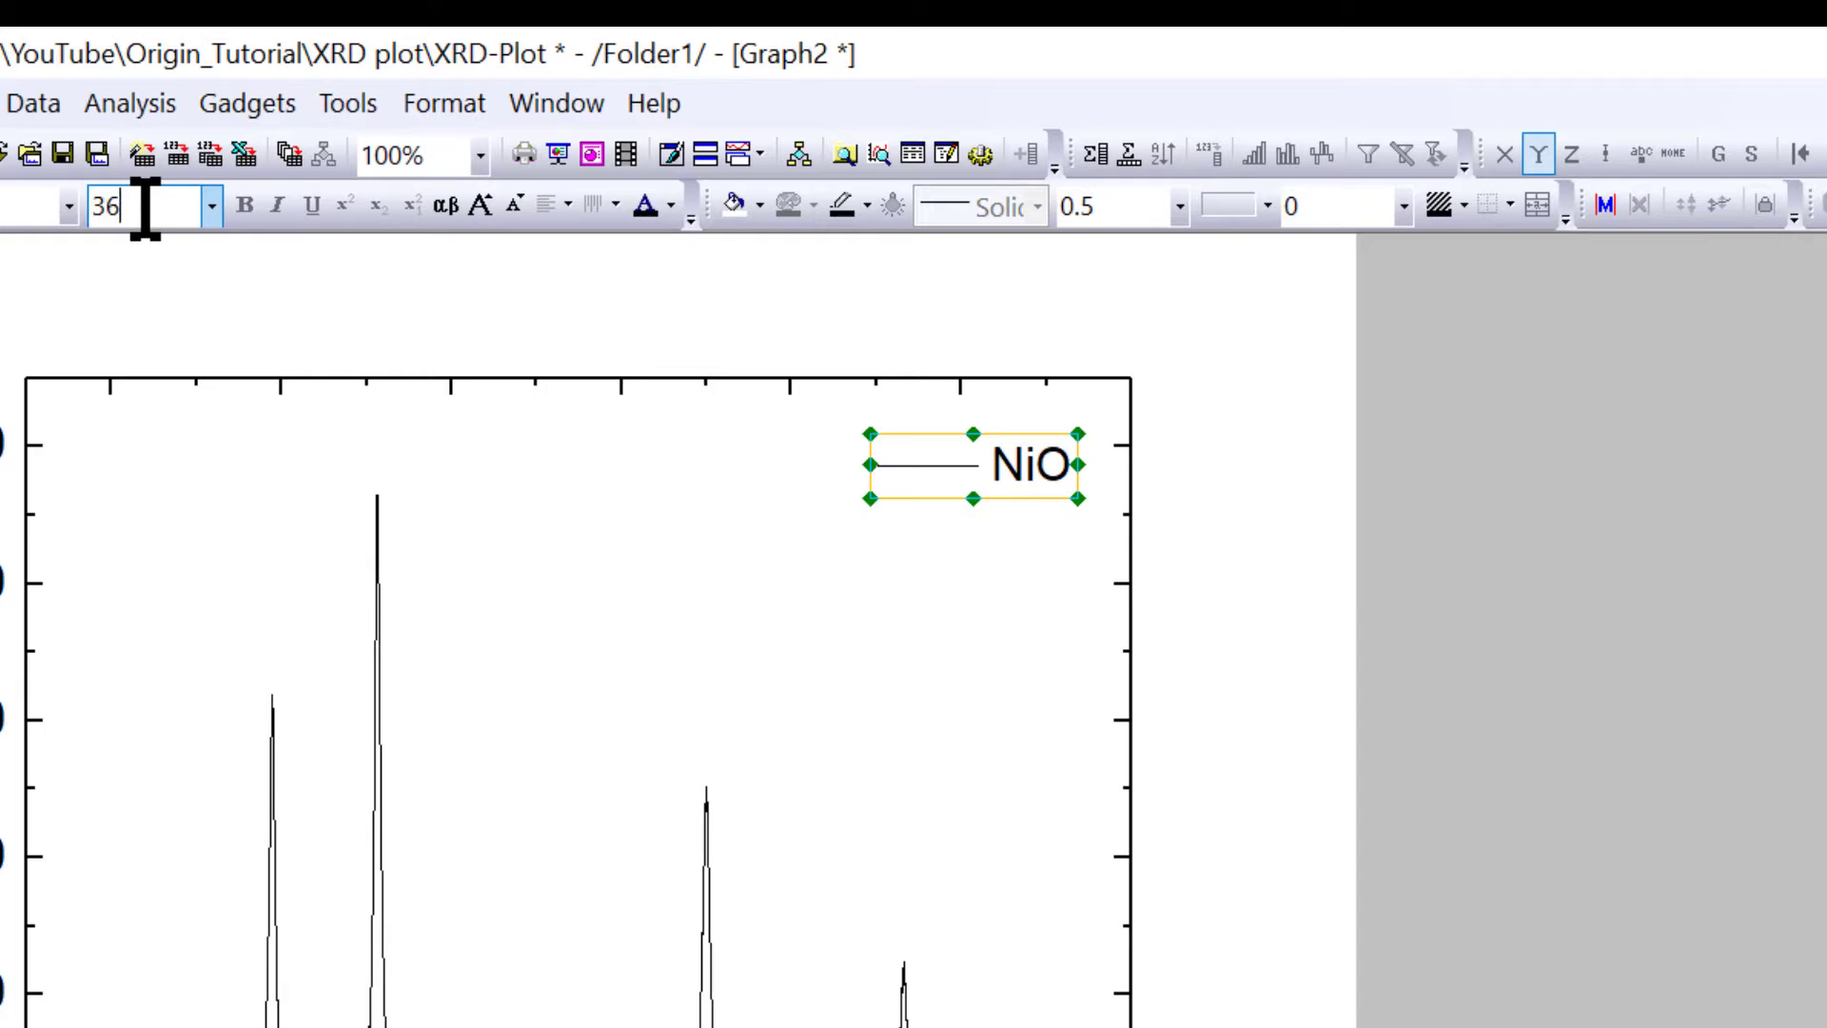
{"action": "type", "text": "6"}
{"action": "key", "text": "Return"}
{"action": "left_click", "coordinate": [1069, 734]}
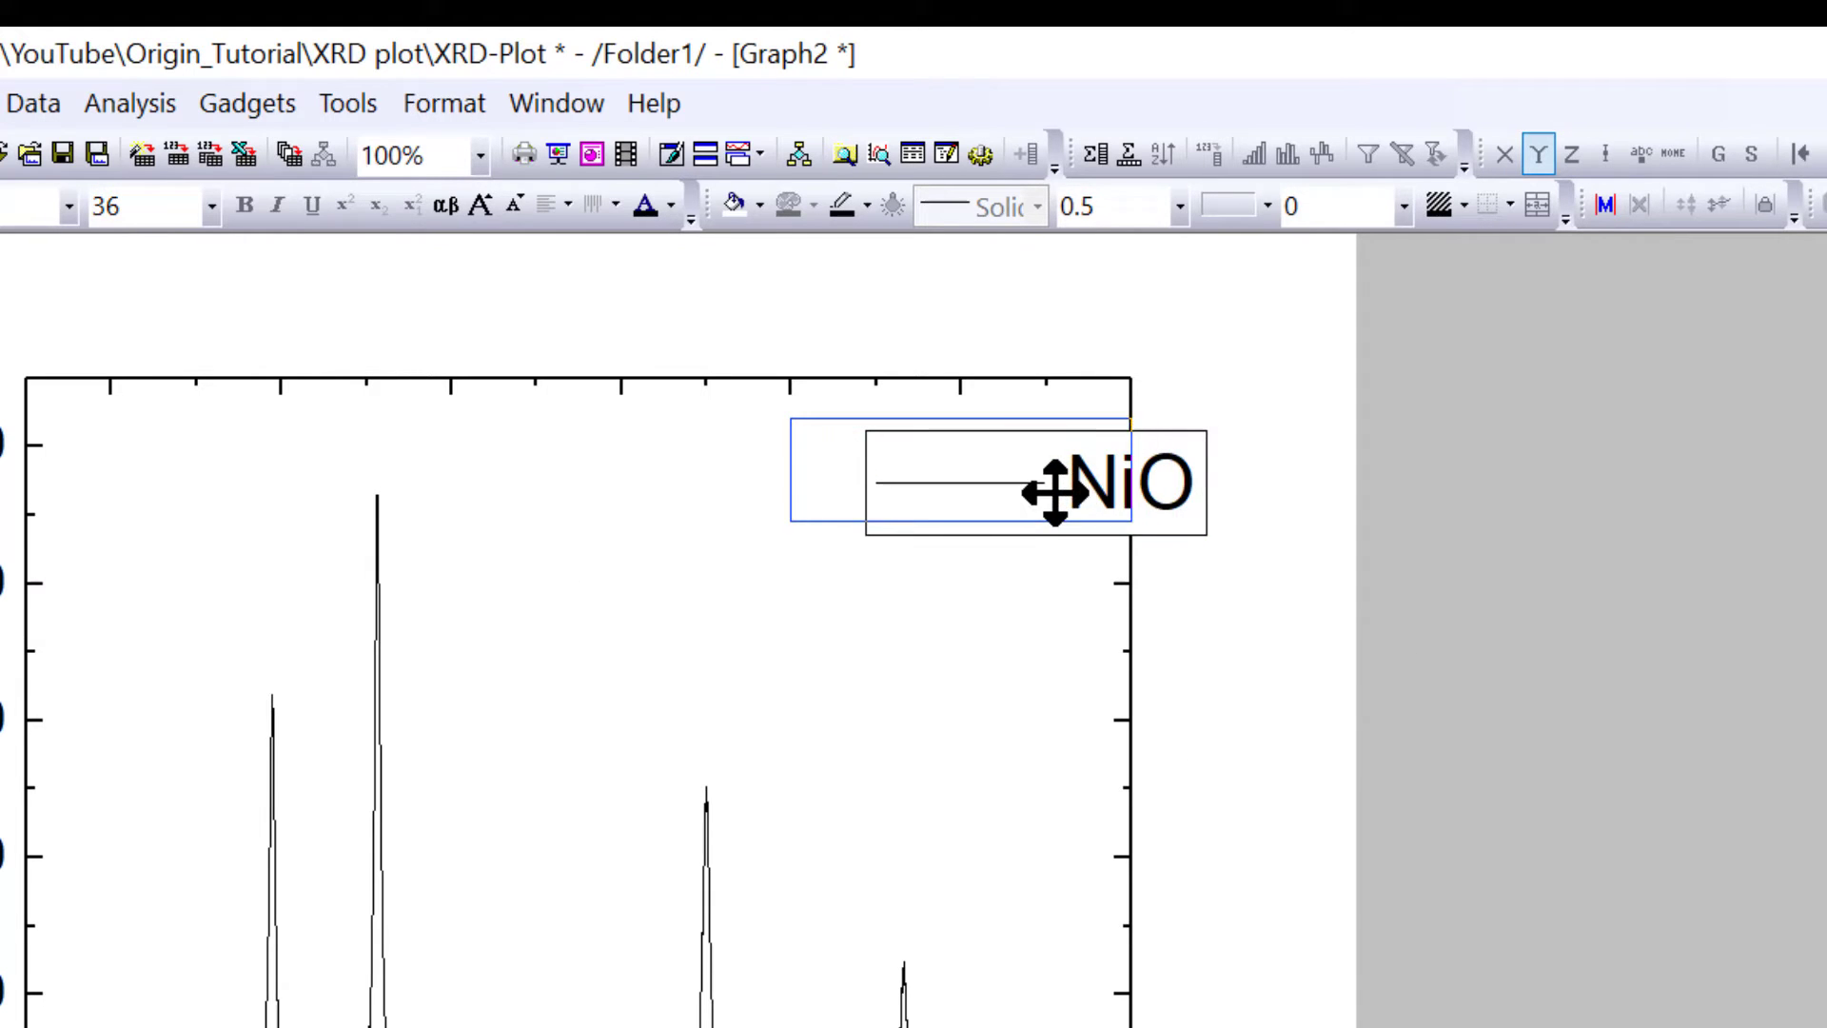
{"action": "left_click_drag", "start_coordinate": [1055, 490], "coordinate": [965, 476]}
{"action": "left_click", "coordinate": [1011, 653]}
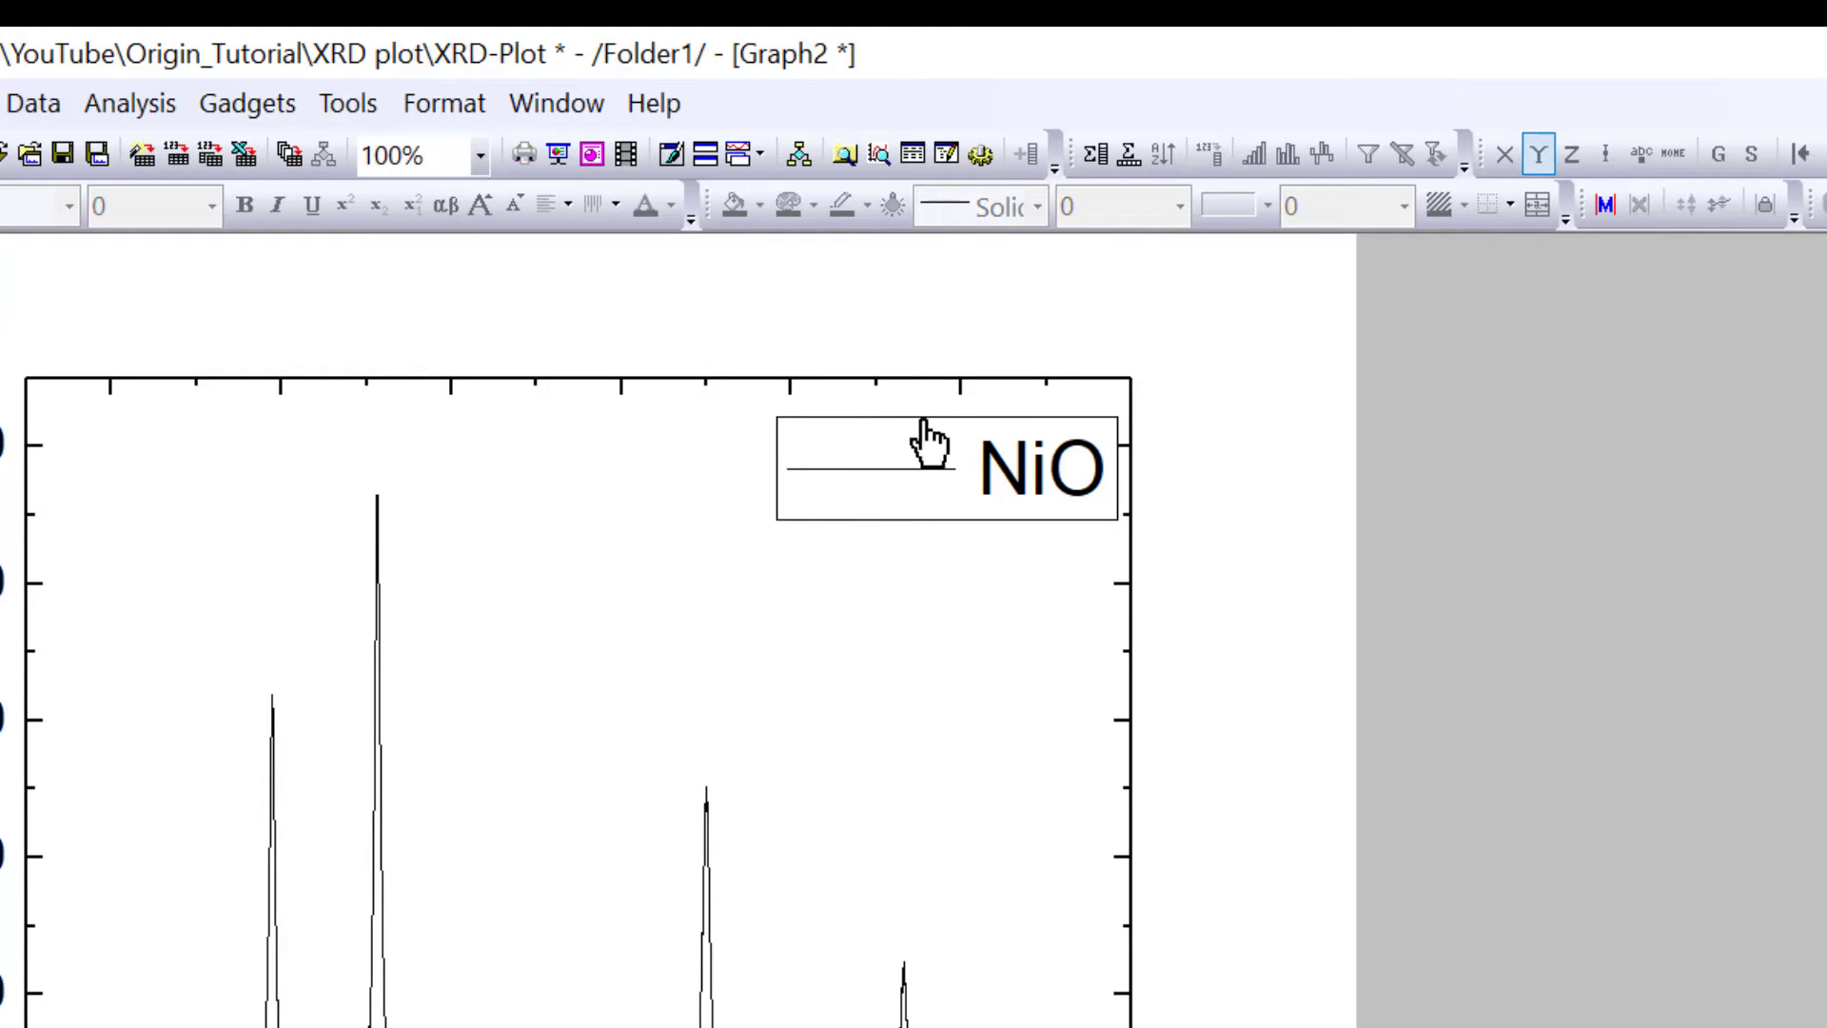
Set the legend's Frame to None in its Properties dialog.
{"action": "left_click", "coordinate": [990, 456]}
{"action": "right_click", "coordinate": [1001, 483]}
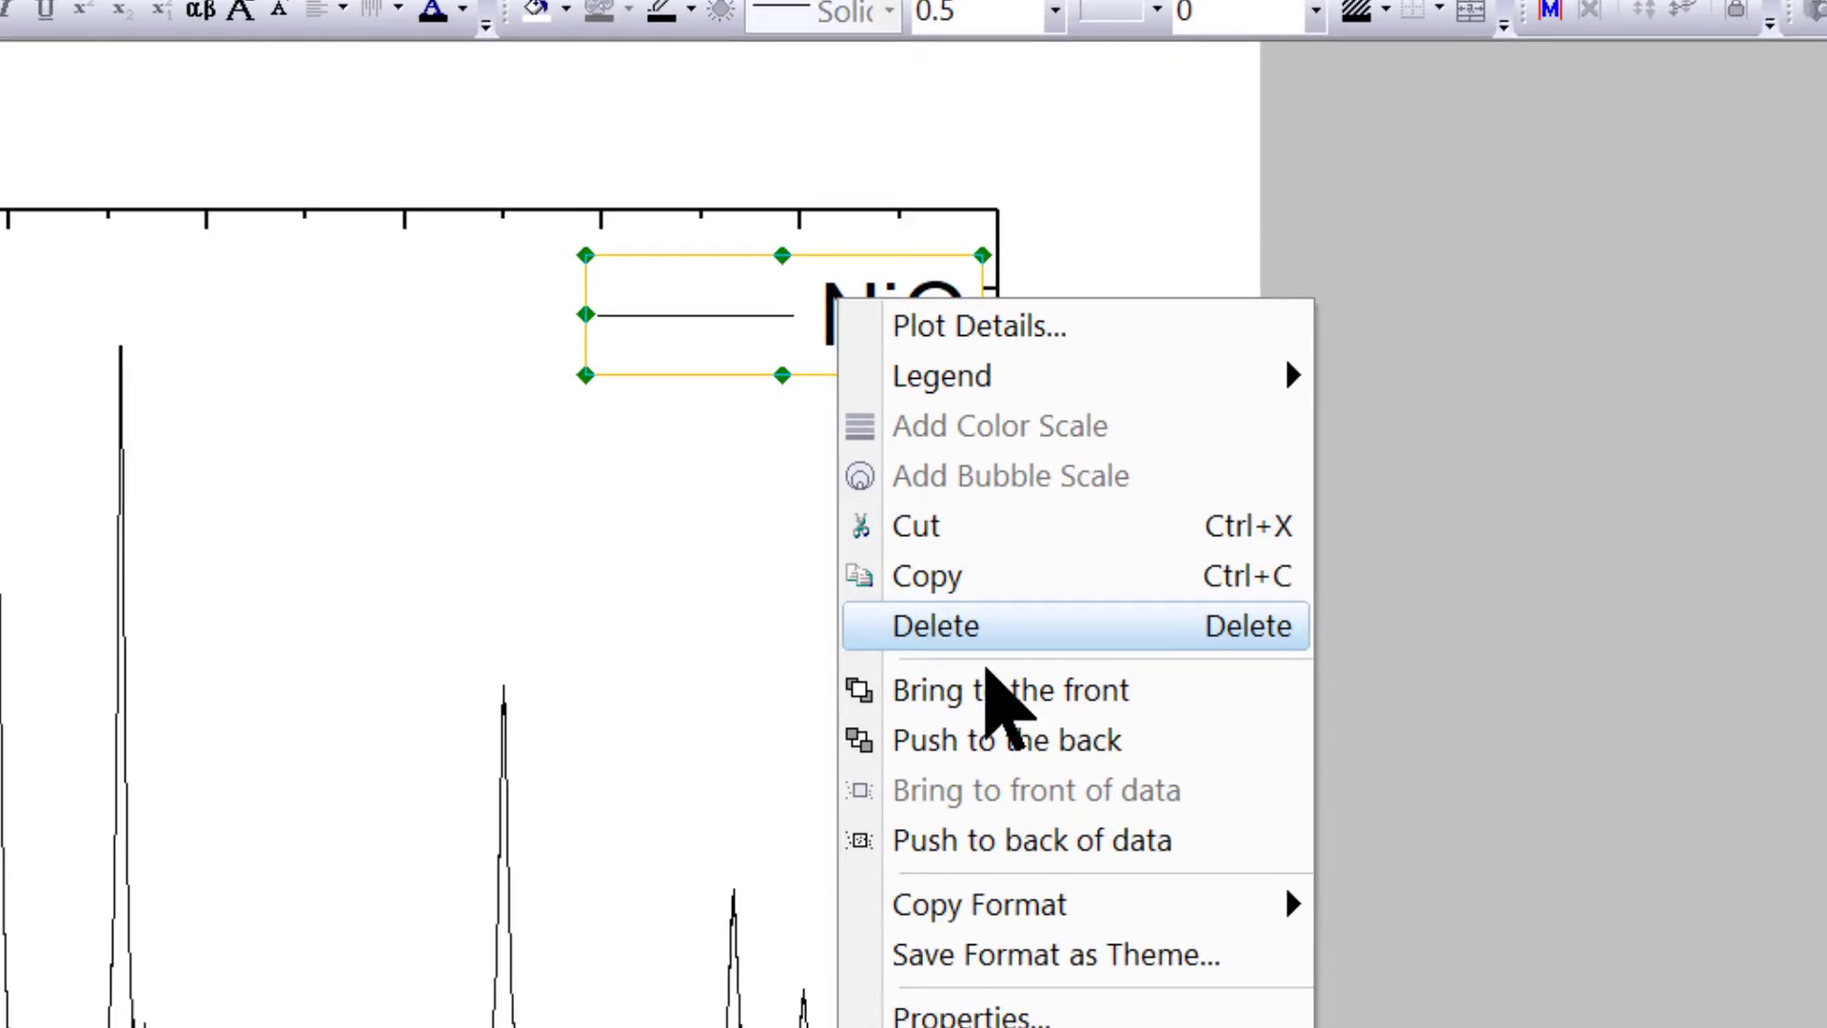
{"action": "left_click", "coordinate": [990, 963]}
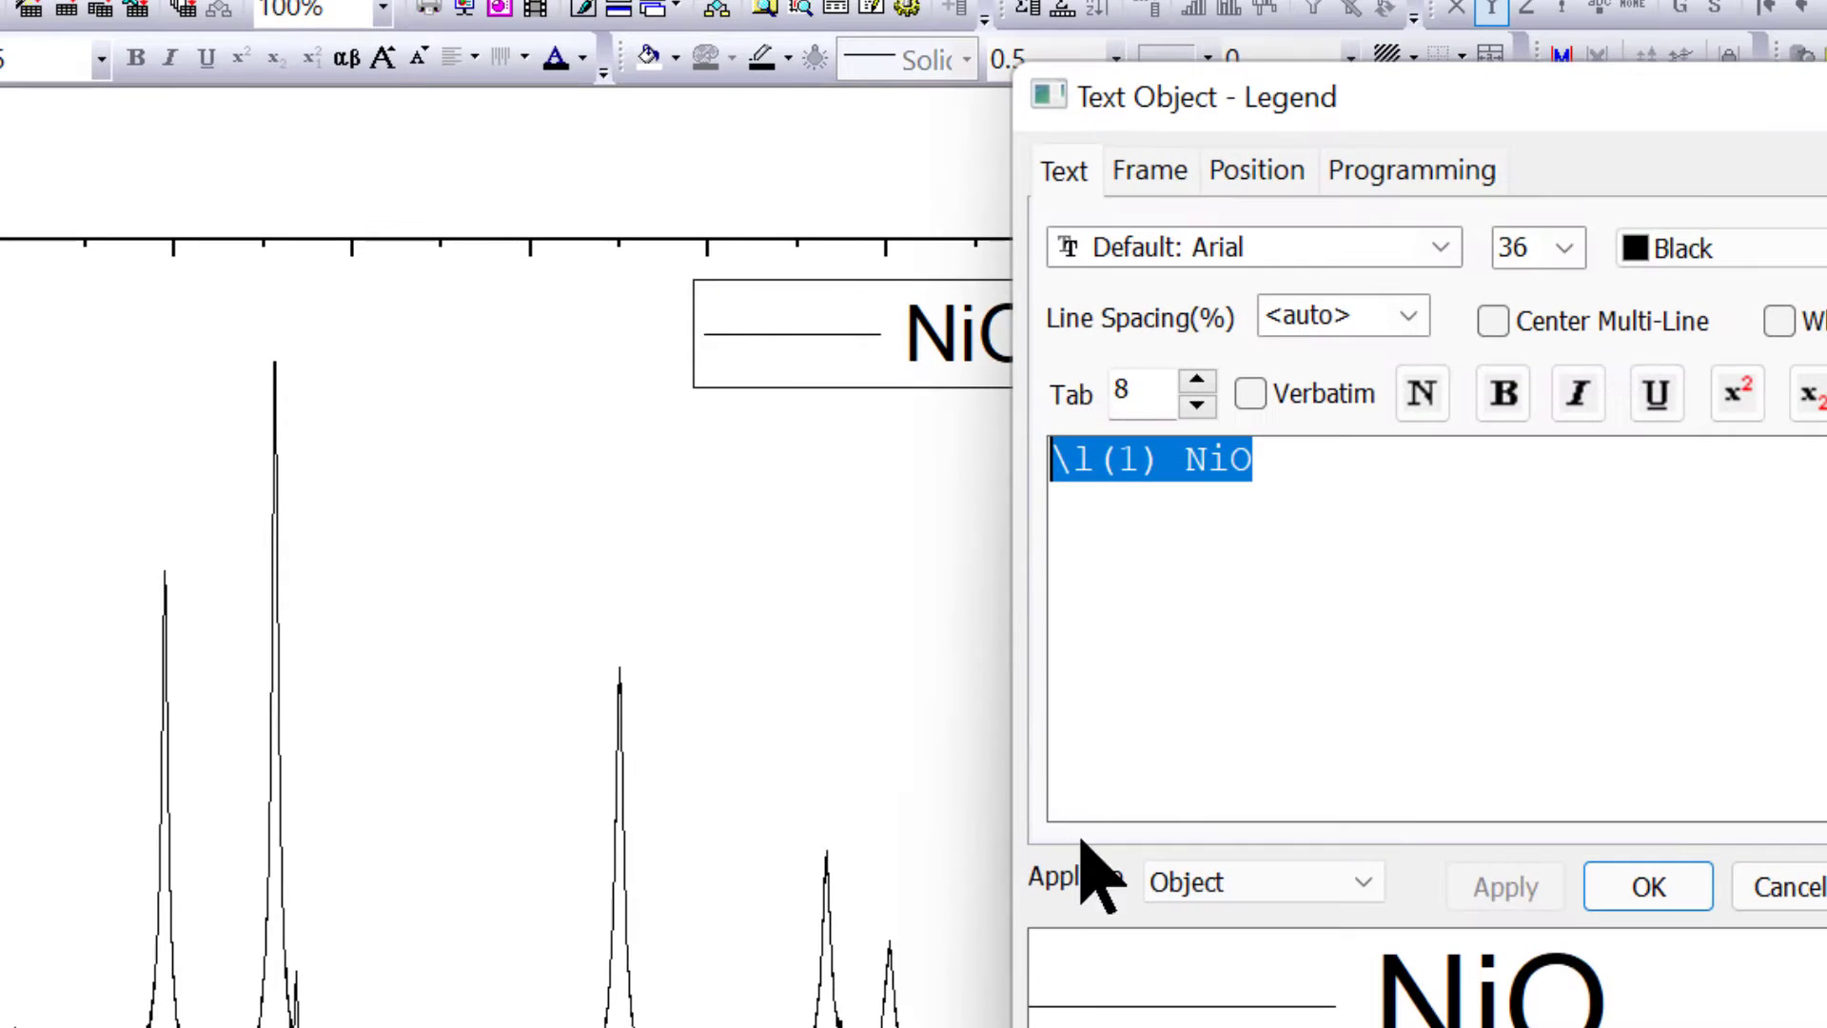
{"action": "left_click", "coordinate": [1148, 171]}
{"action": "left_click", "coordinate": [1289, 238]}
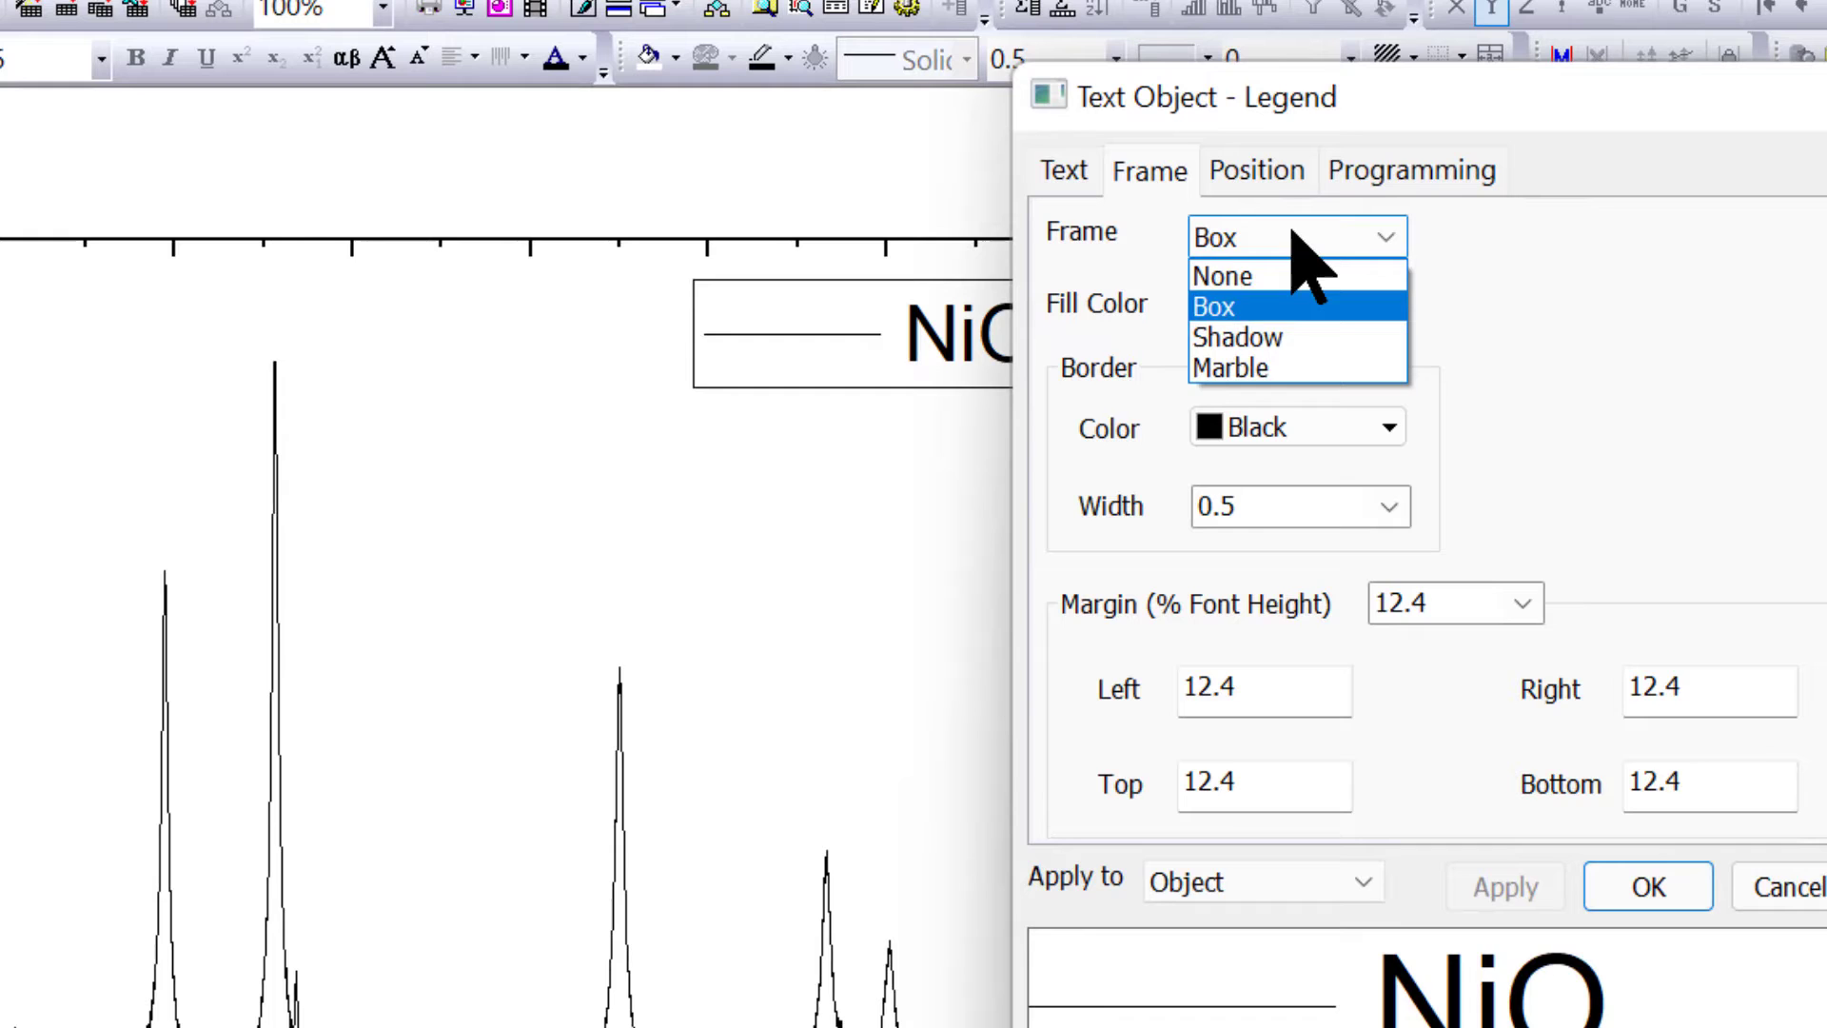
{"action": "left_click", "coordinate": [1275, 275]}
{"action": "left_click", "coordinate": [1651, 889]}
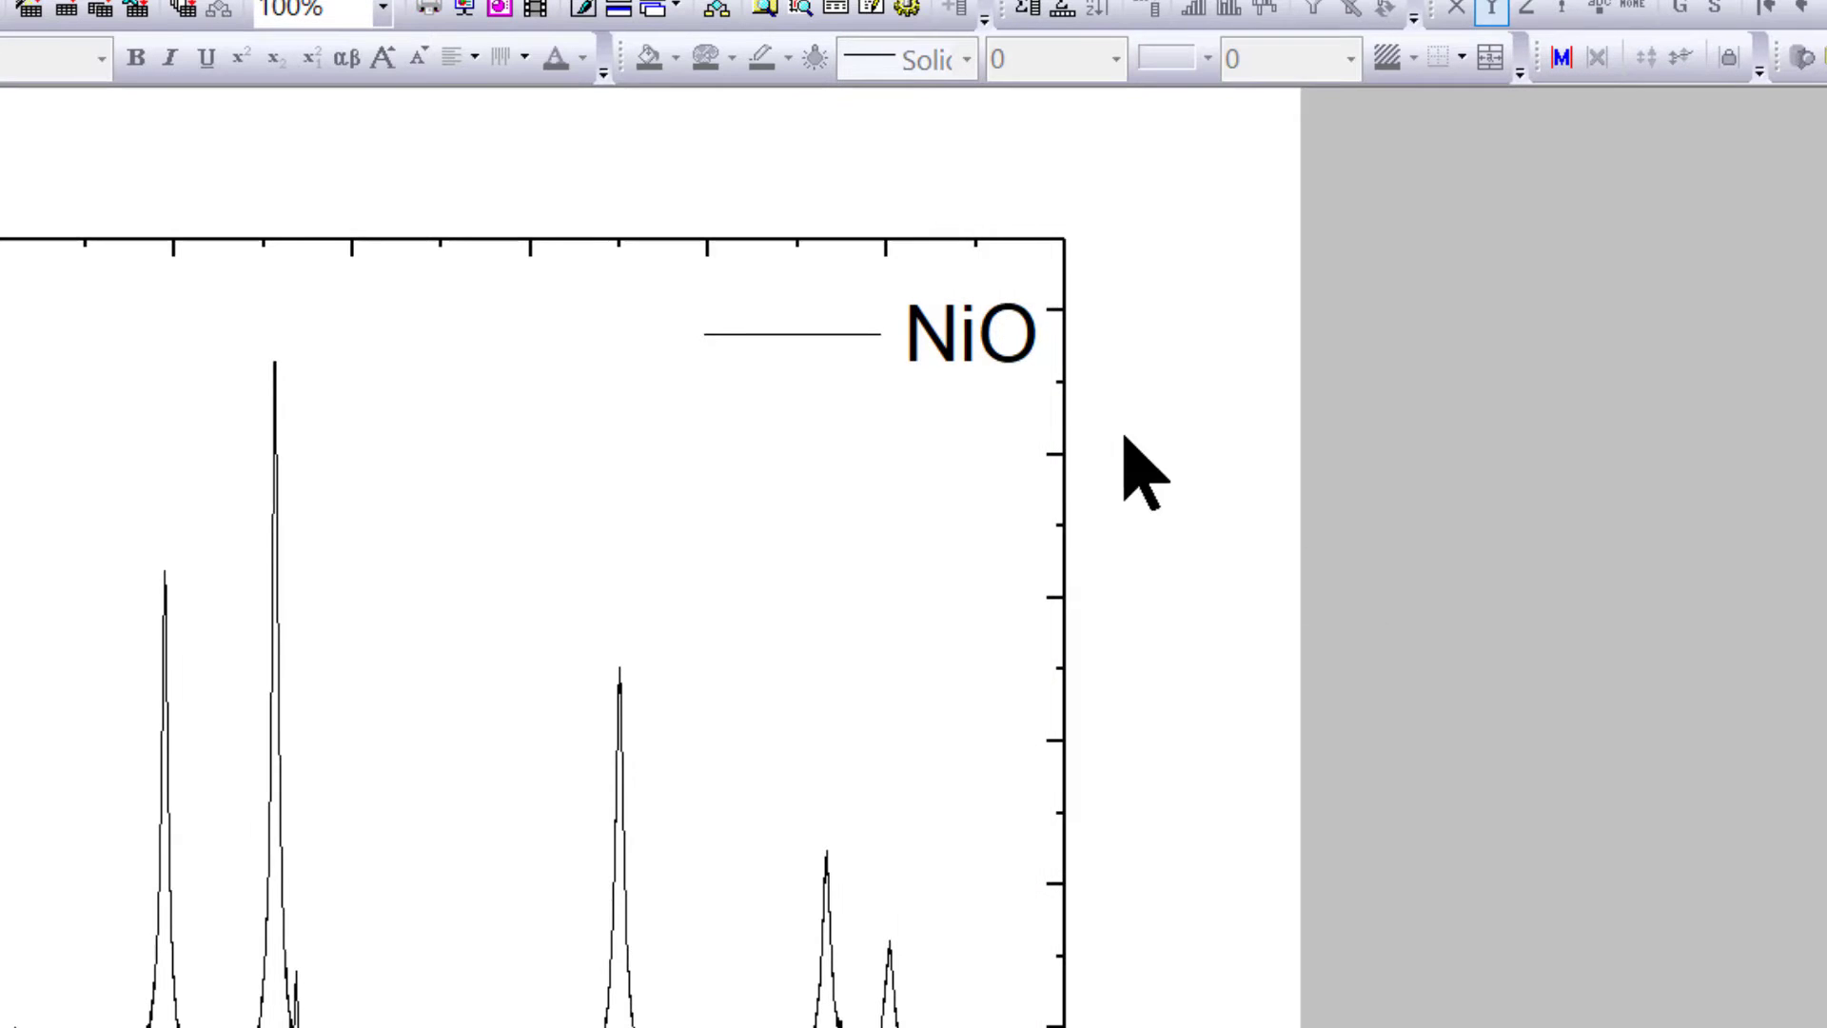
{"action": "left_click", "coordinate": [1008, 359]}
Set the NiO curve's line width to 3 and its colour to red.
{"action": "left_click", "coordinate": [1209, 442]}
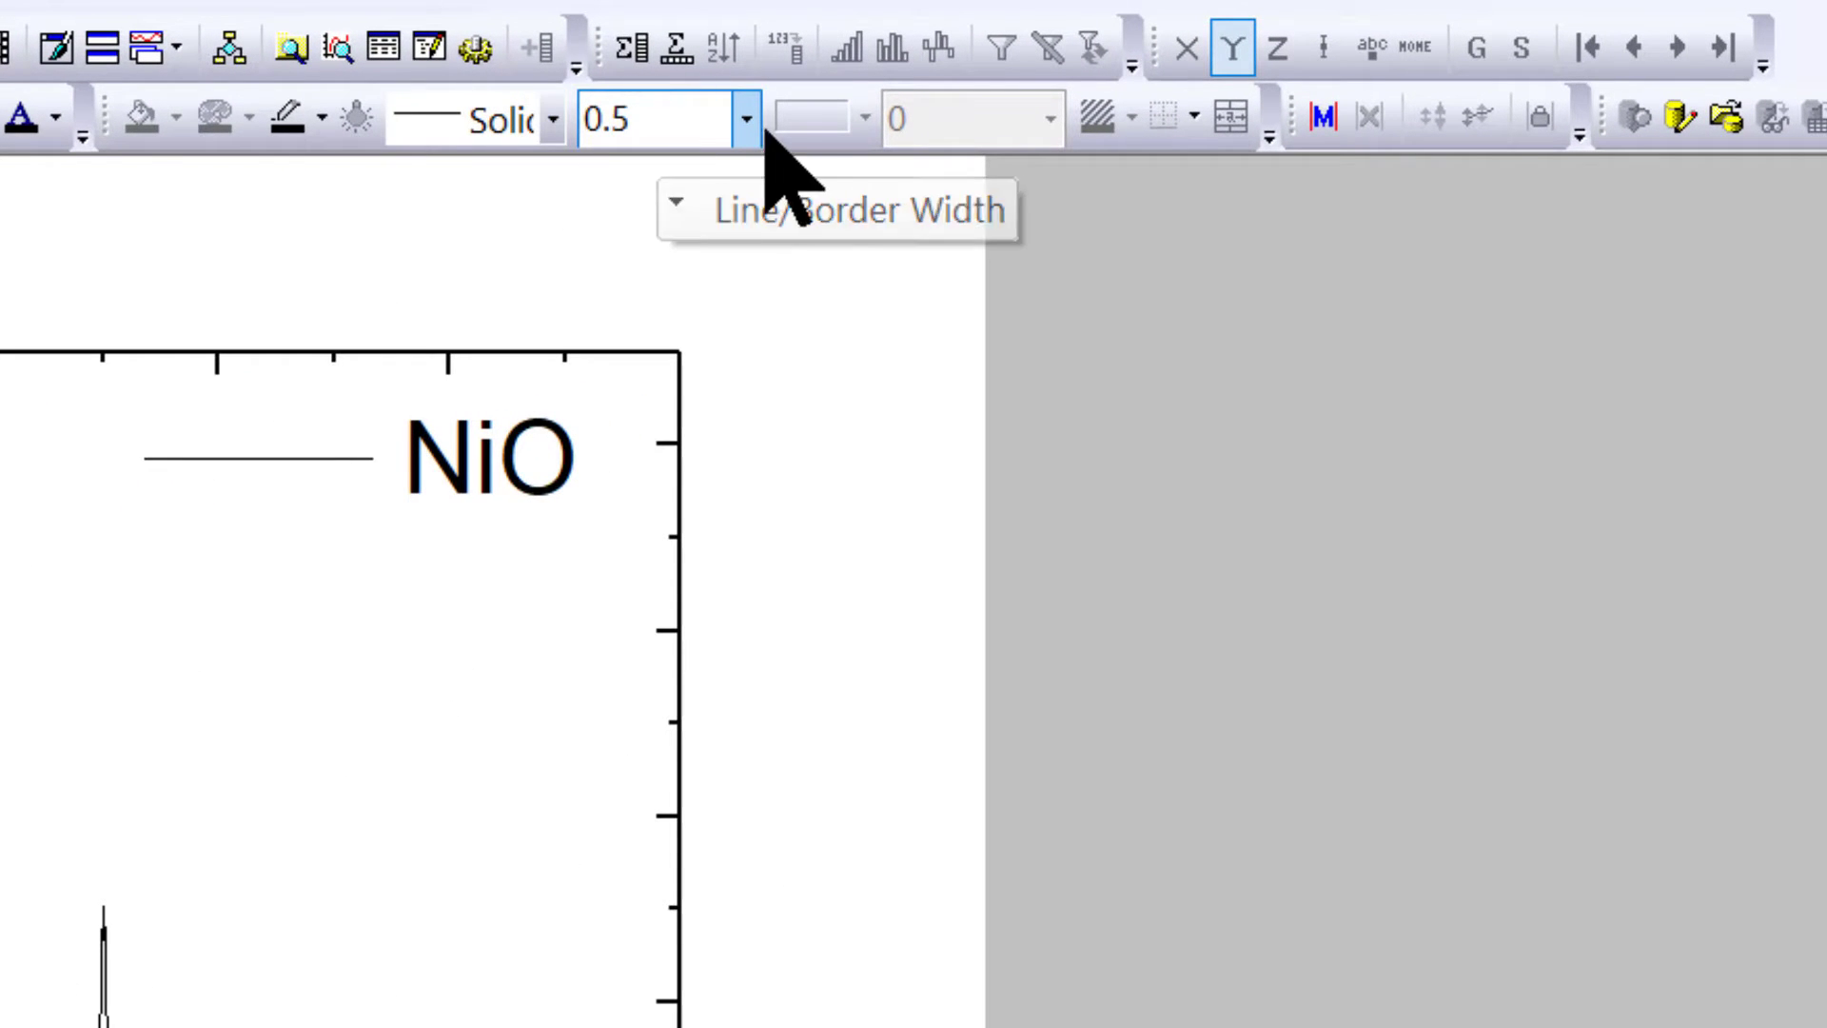
{"action": "left_click", "coordinate": [745, 120]}
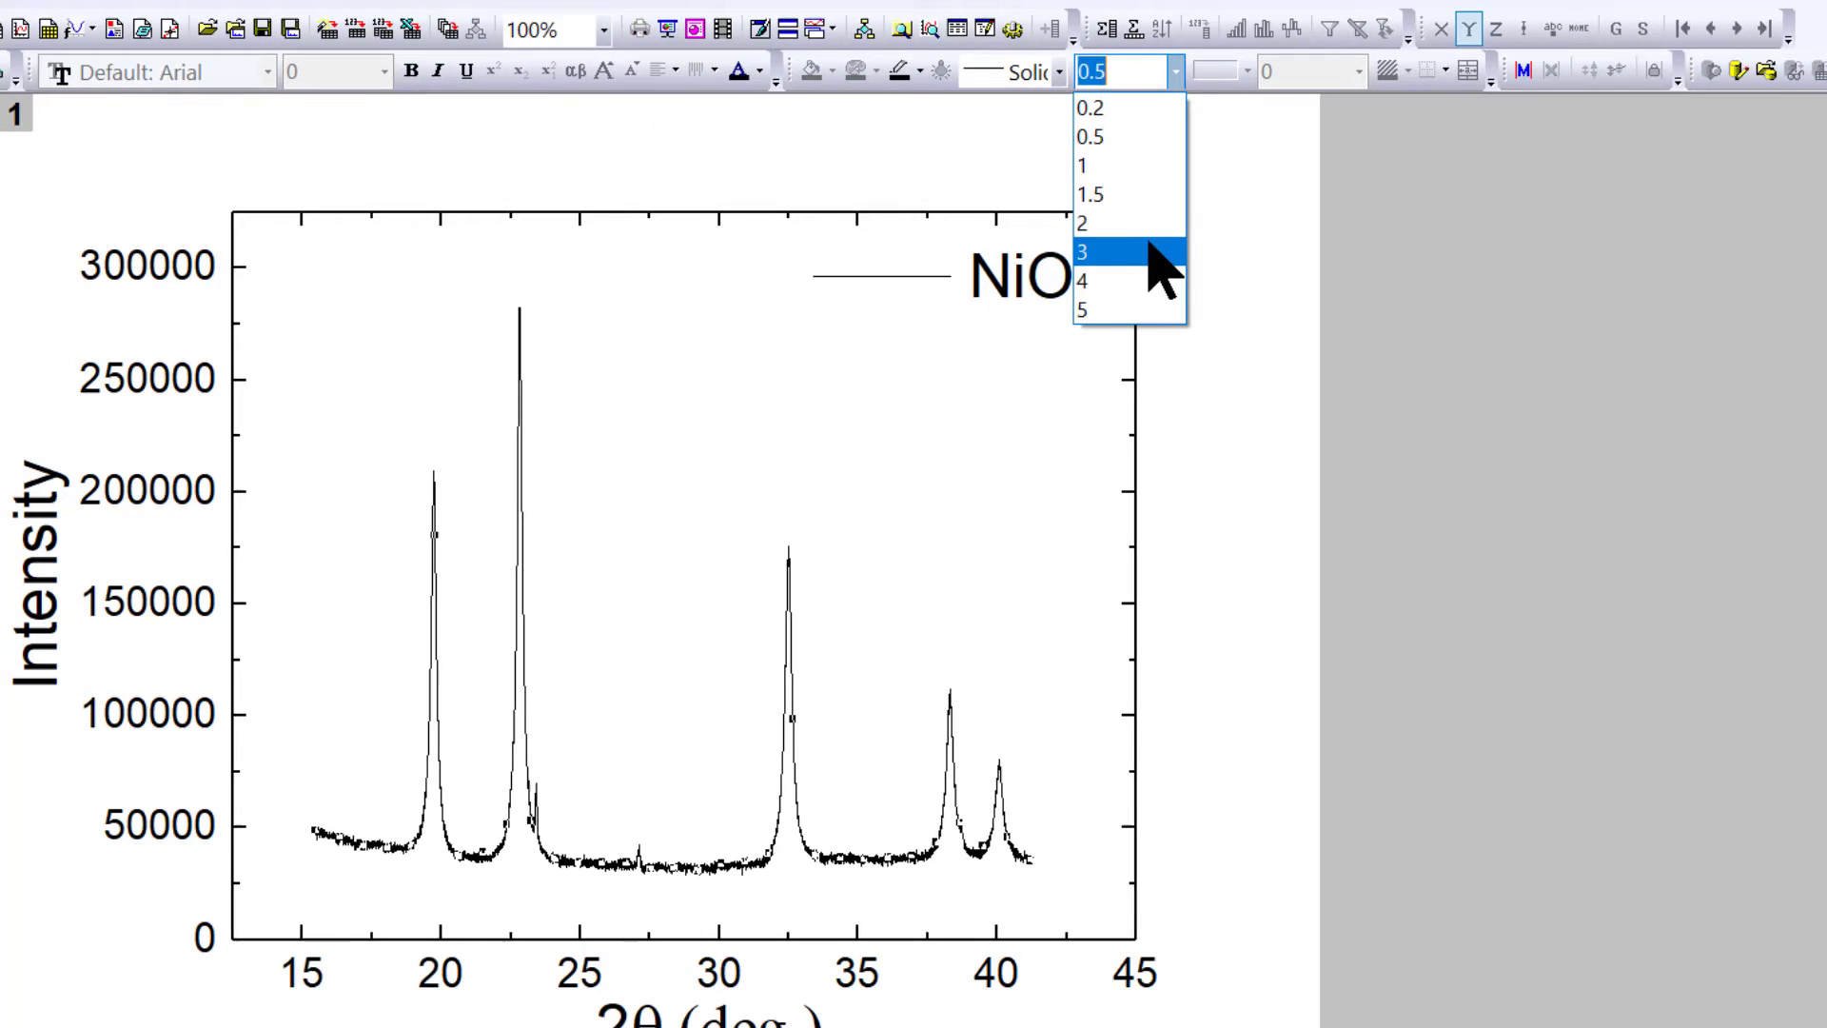
{"action": "left_click", "coordinate": [872, 344]}
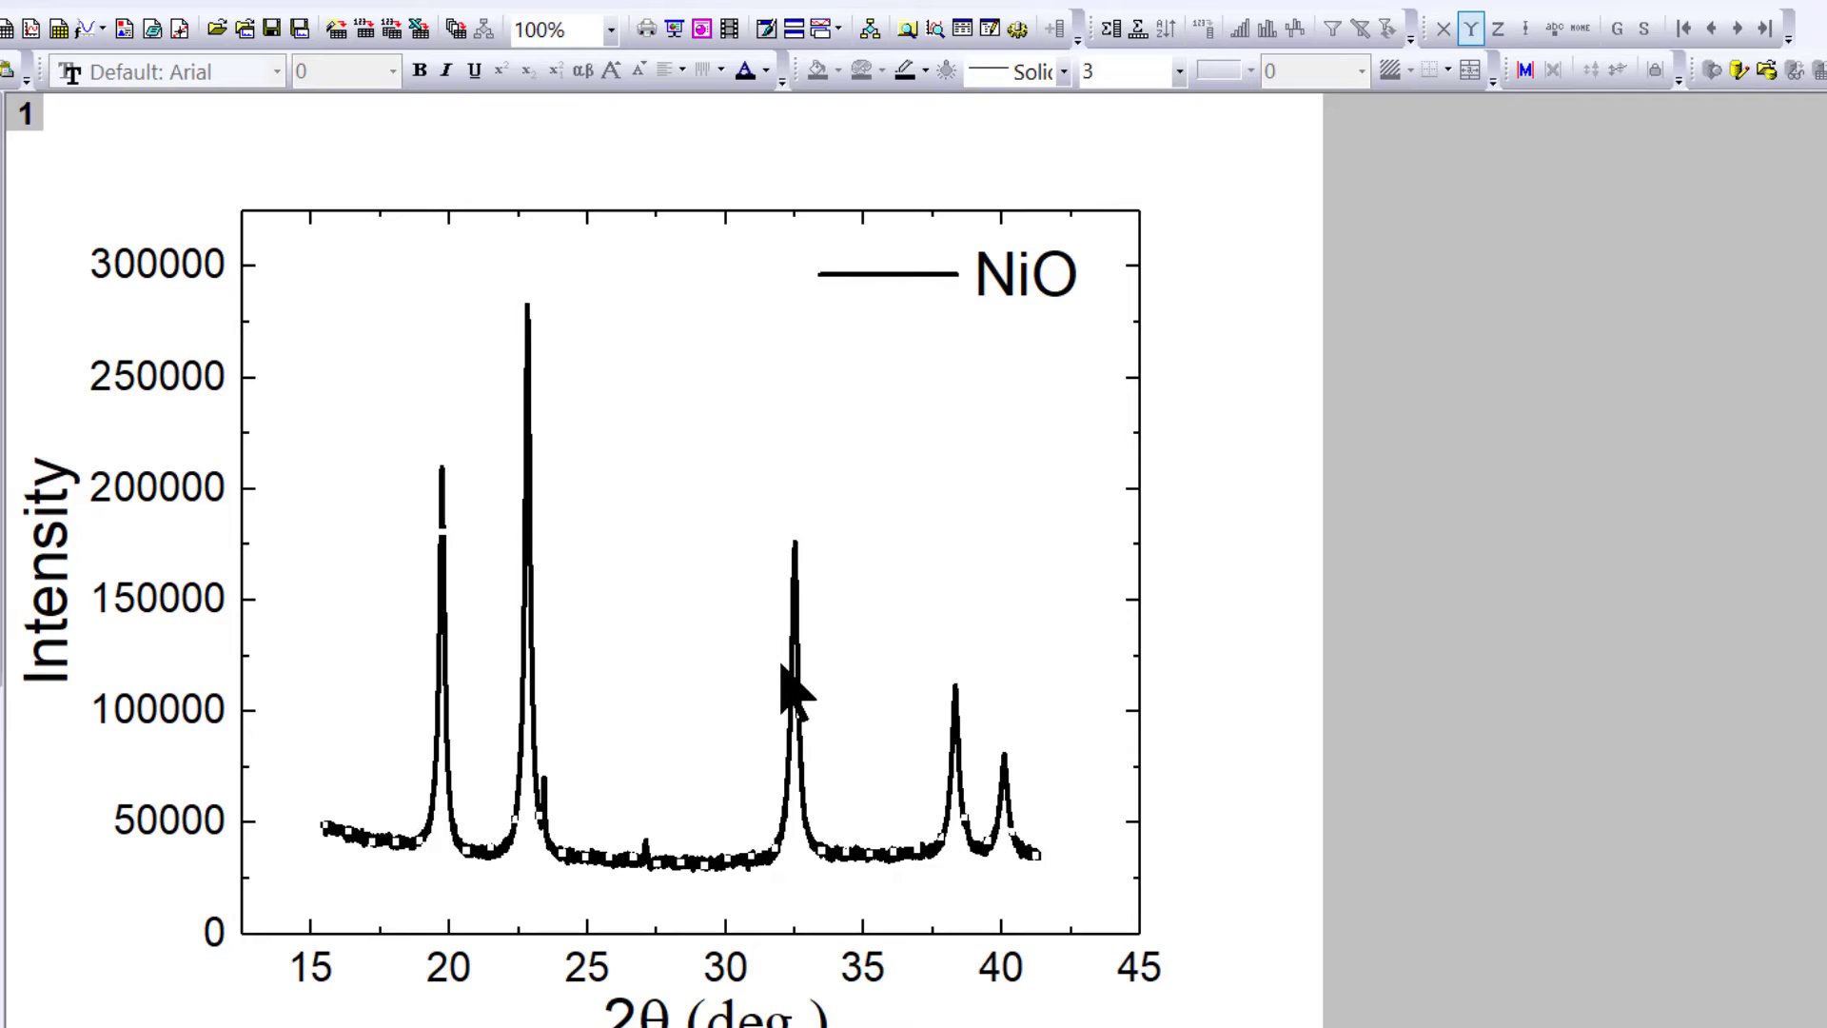
{"action": "left_click", "coordinate": [924, 72]}
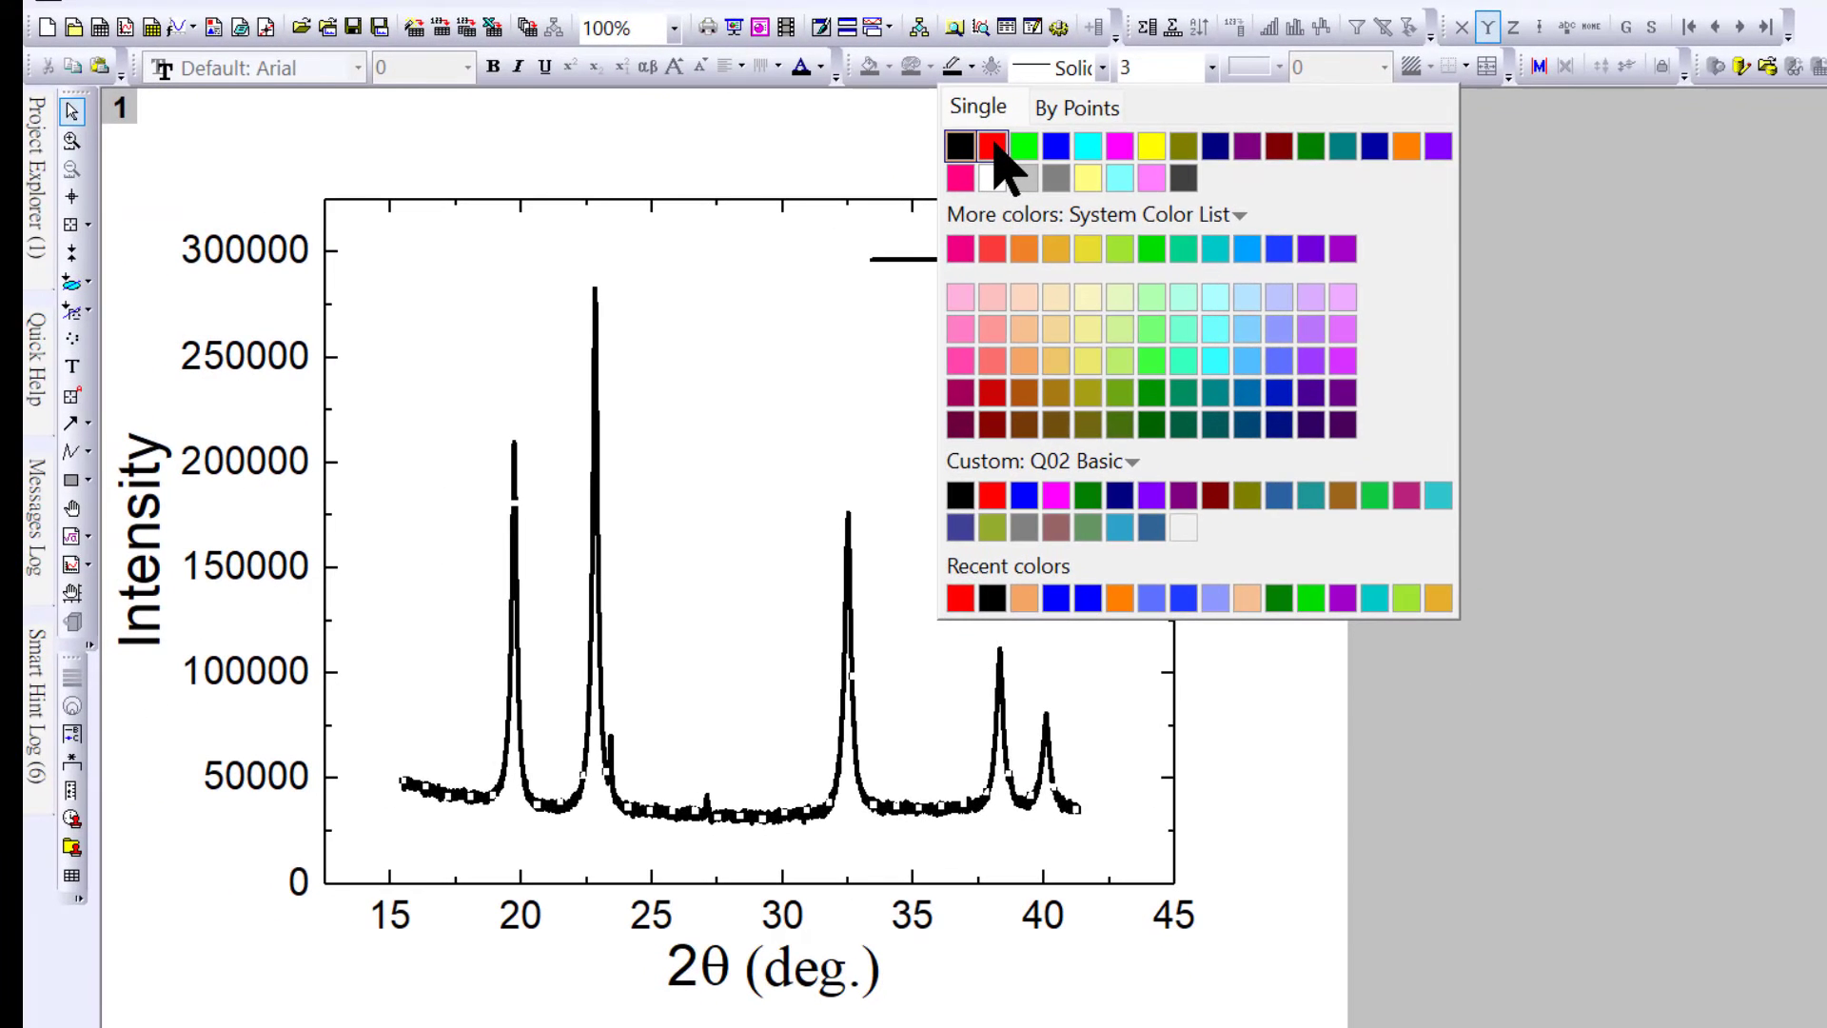
{"action": "left_click", "coordinate": [993, 148]}
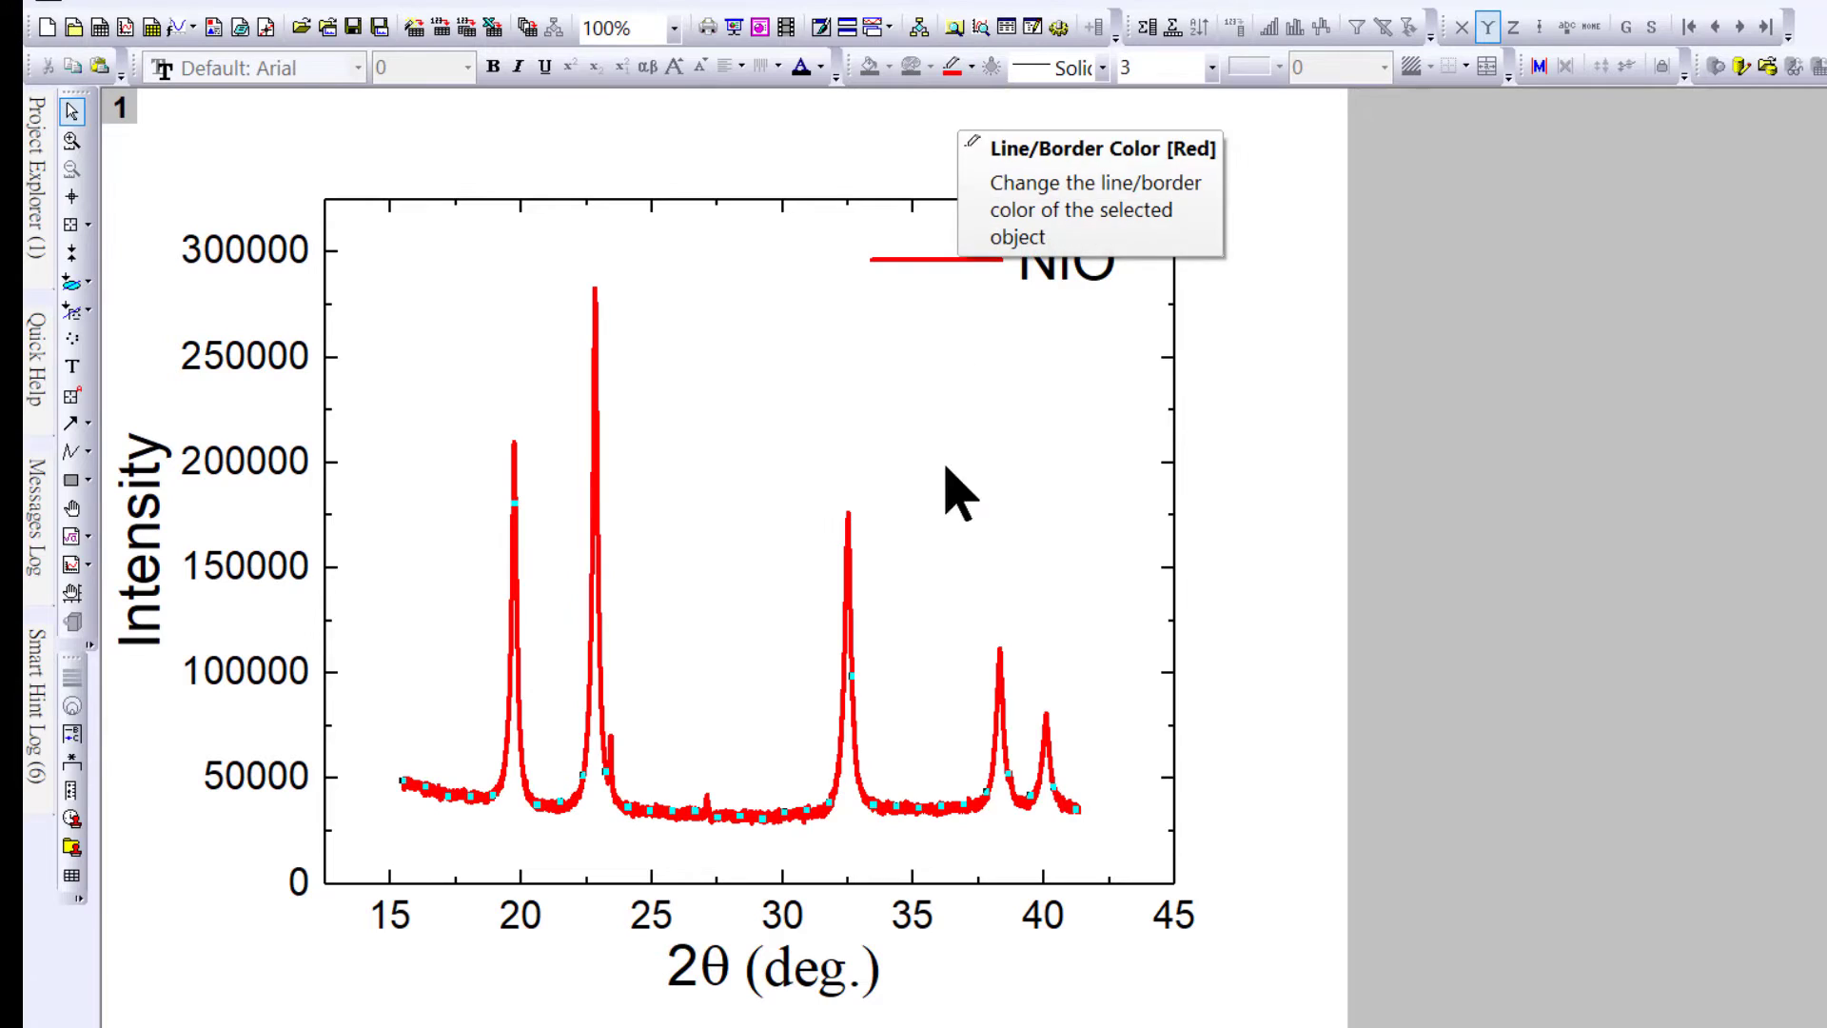
{"action": "left_click", "coordinate": [1252, 694]}
Nudge the 2θ (deg.) axis title slightly to the right.
{"action": "left_click", "coordinate": [816, 999]}
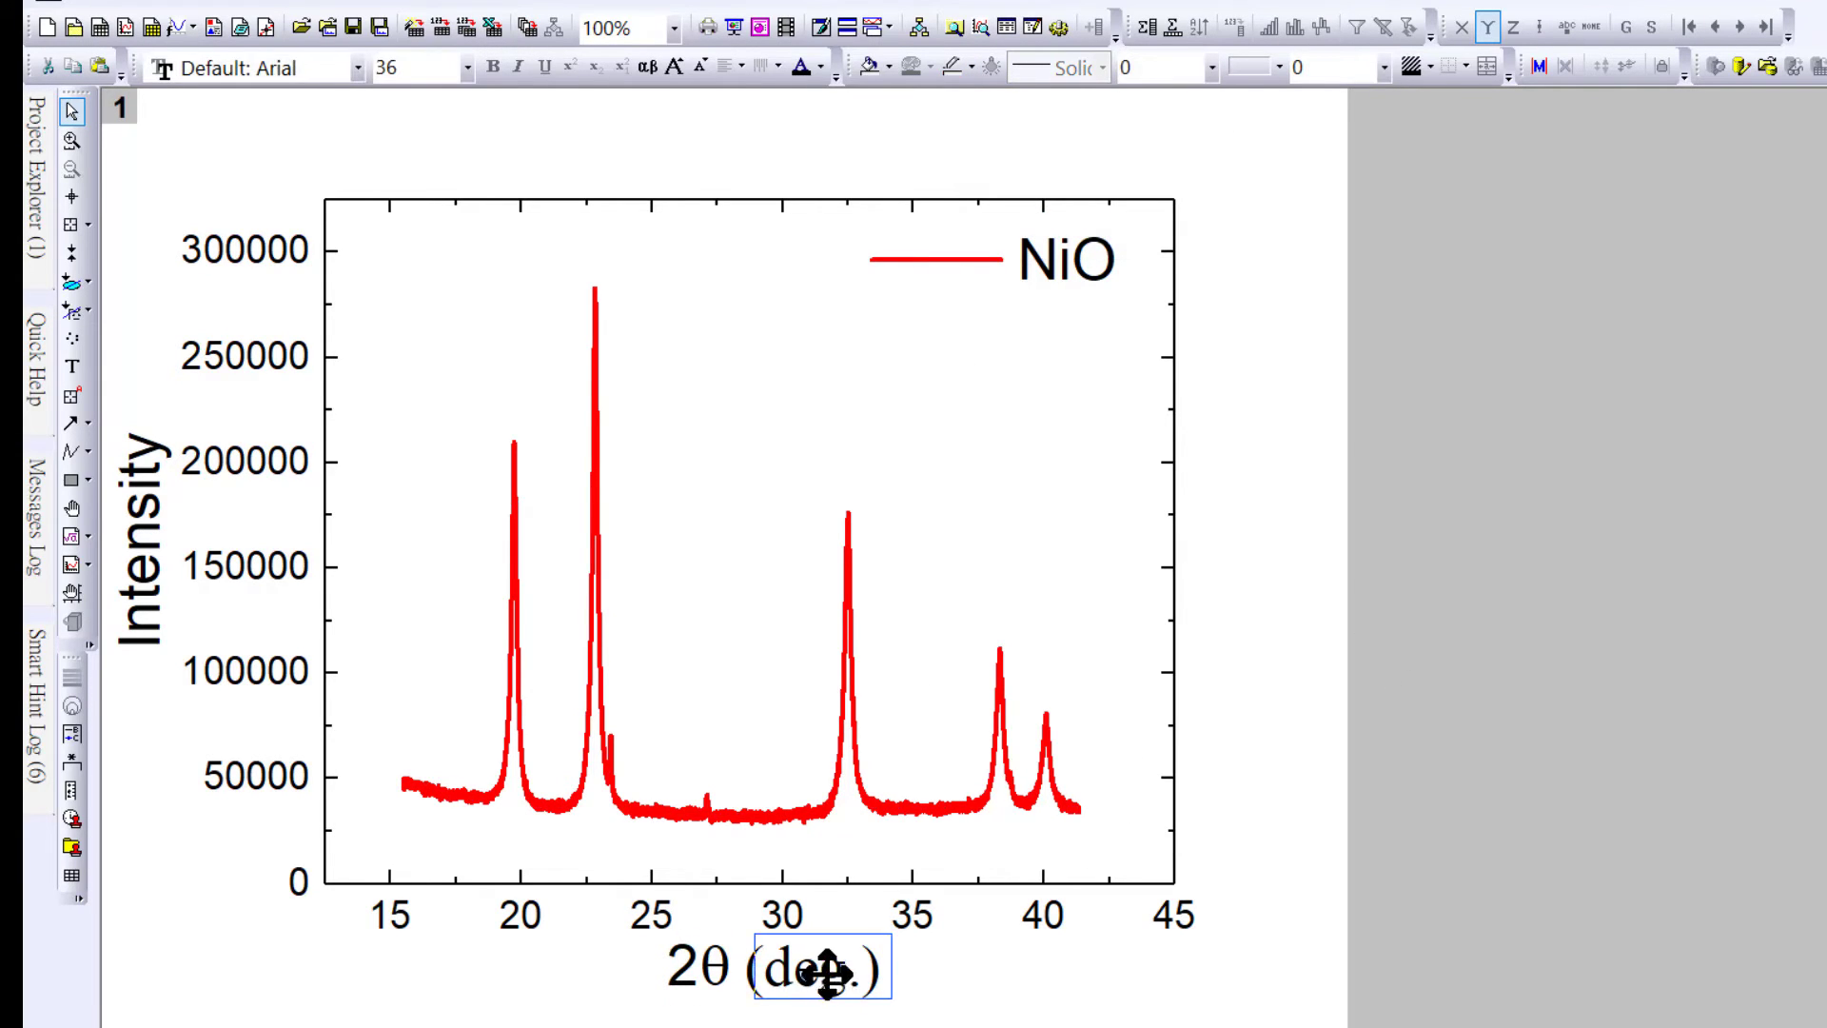
{"action": "left_click_drag", "start_coordinate": [816, 970], "coordinate": [825, 970]}
{"action": "left_click", "coordinate": [666, 862]}
{"action": "left_click", "coordinate": [262, 576]}
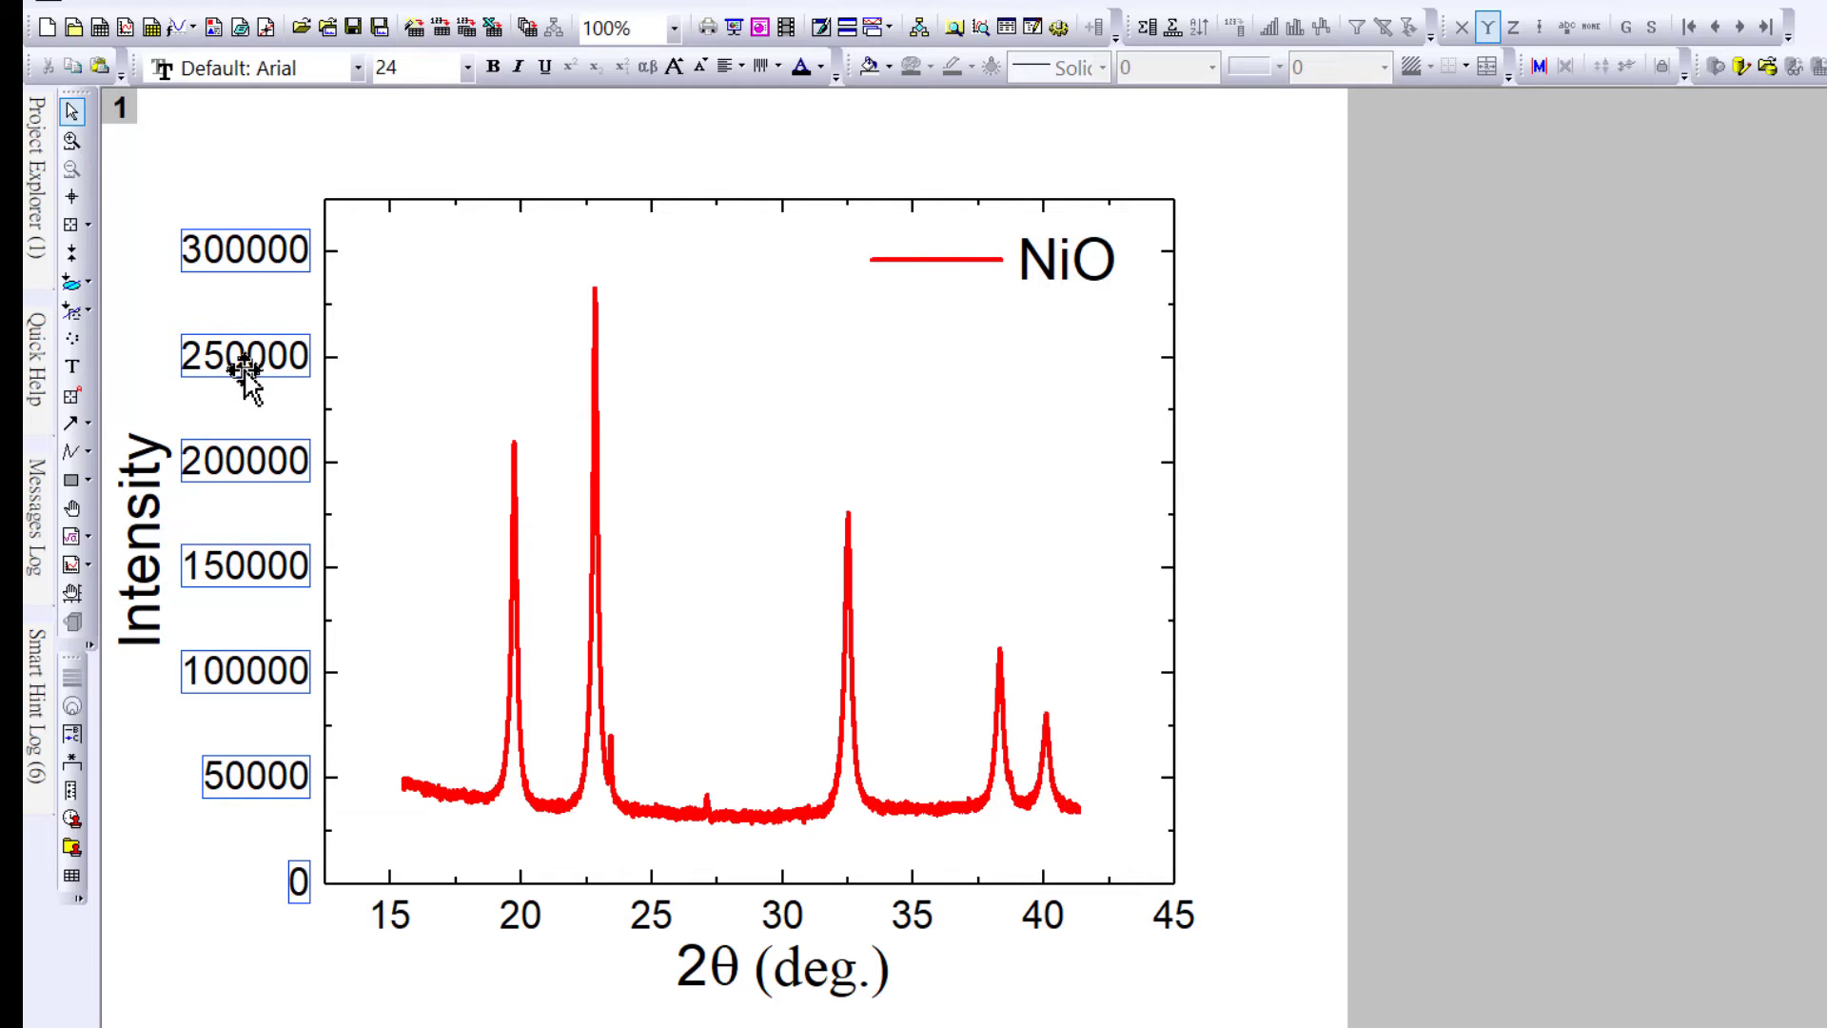
{"action": "left_click", "coordinate": [159, 303]}
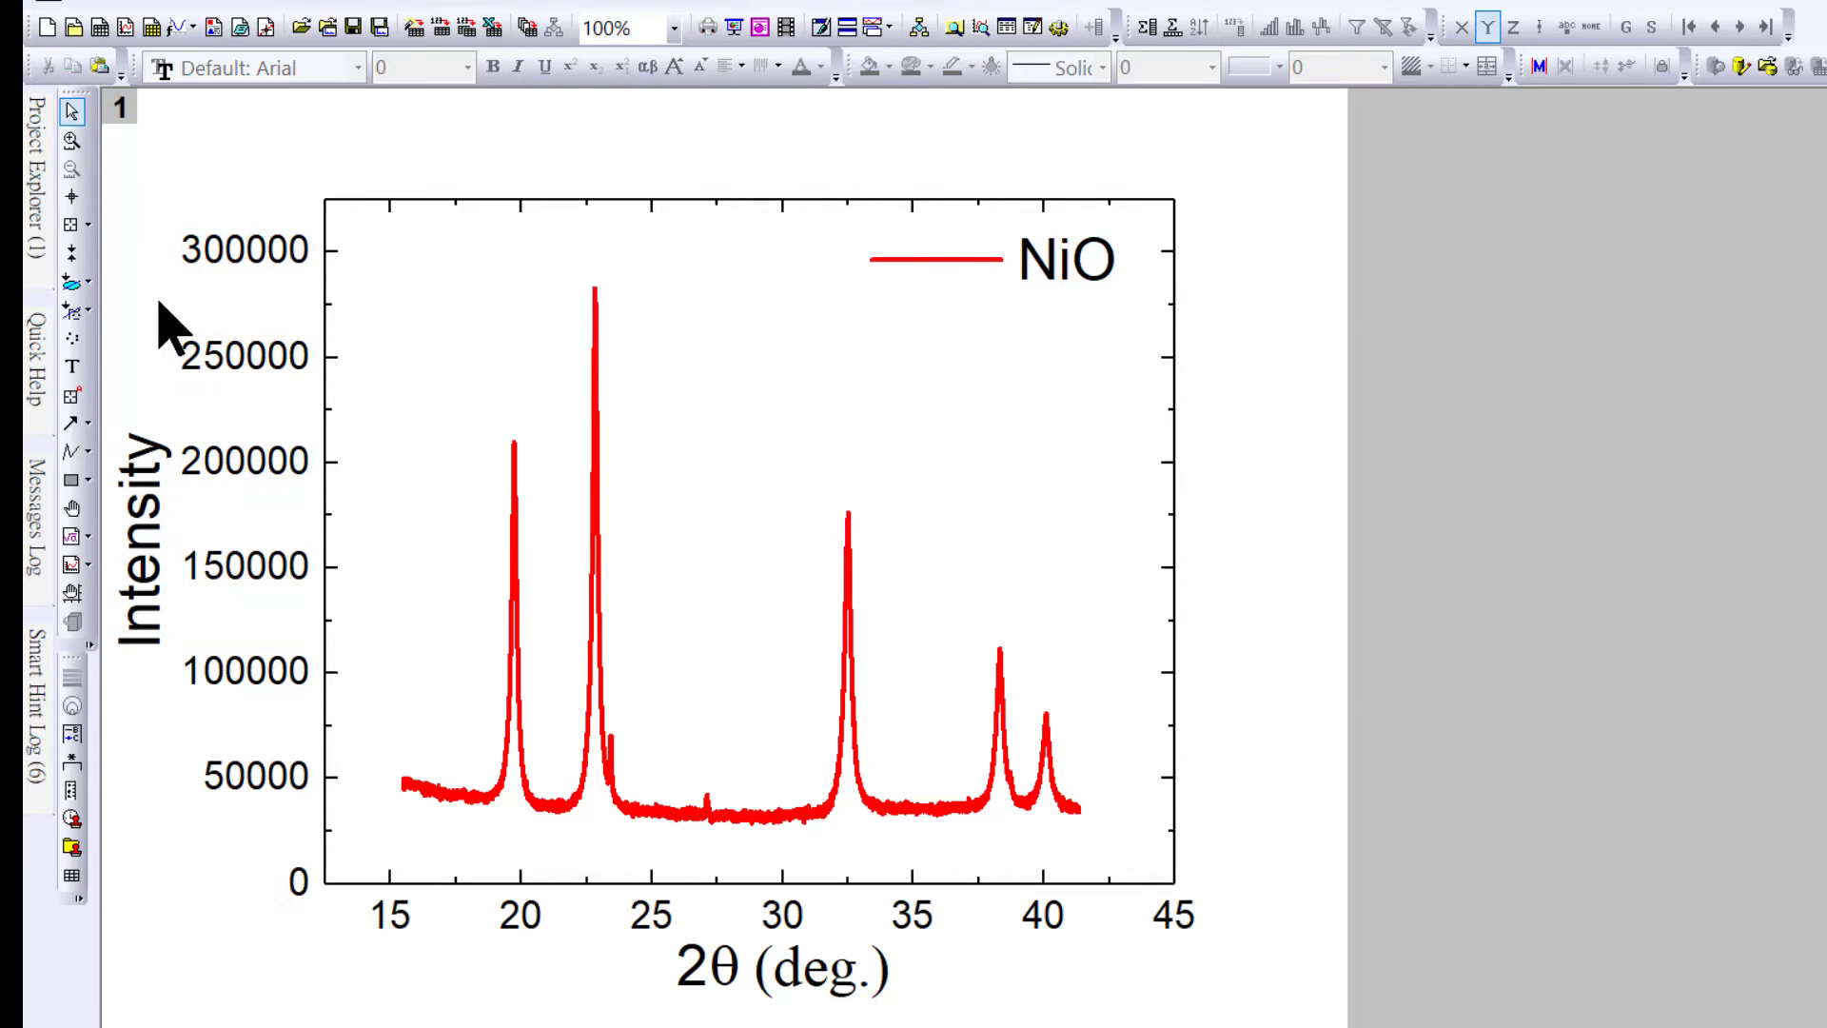
Set the left axis tick labels' Divide by Factor to 10000 so they read 0 to 30.
{"action": "left_click", "coordinate": [276, 366]}
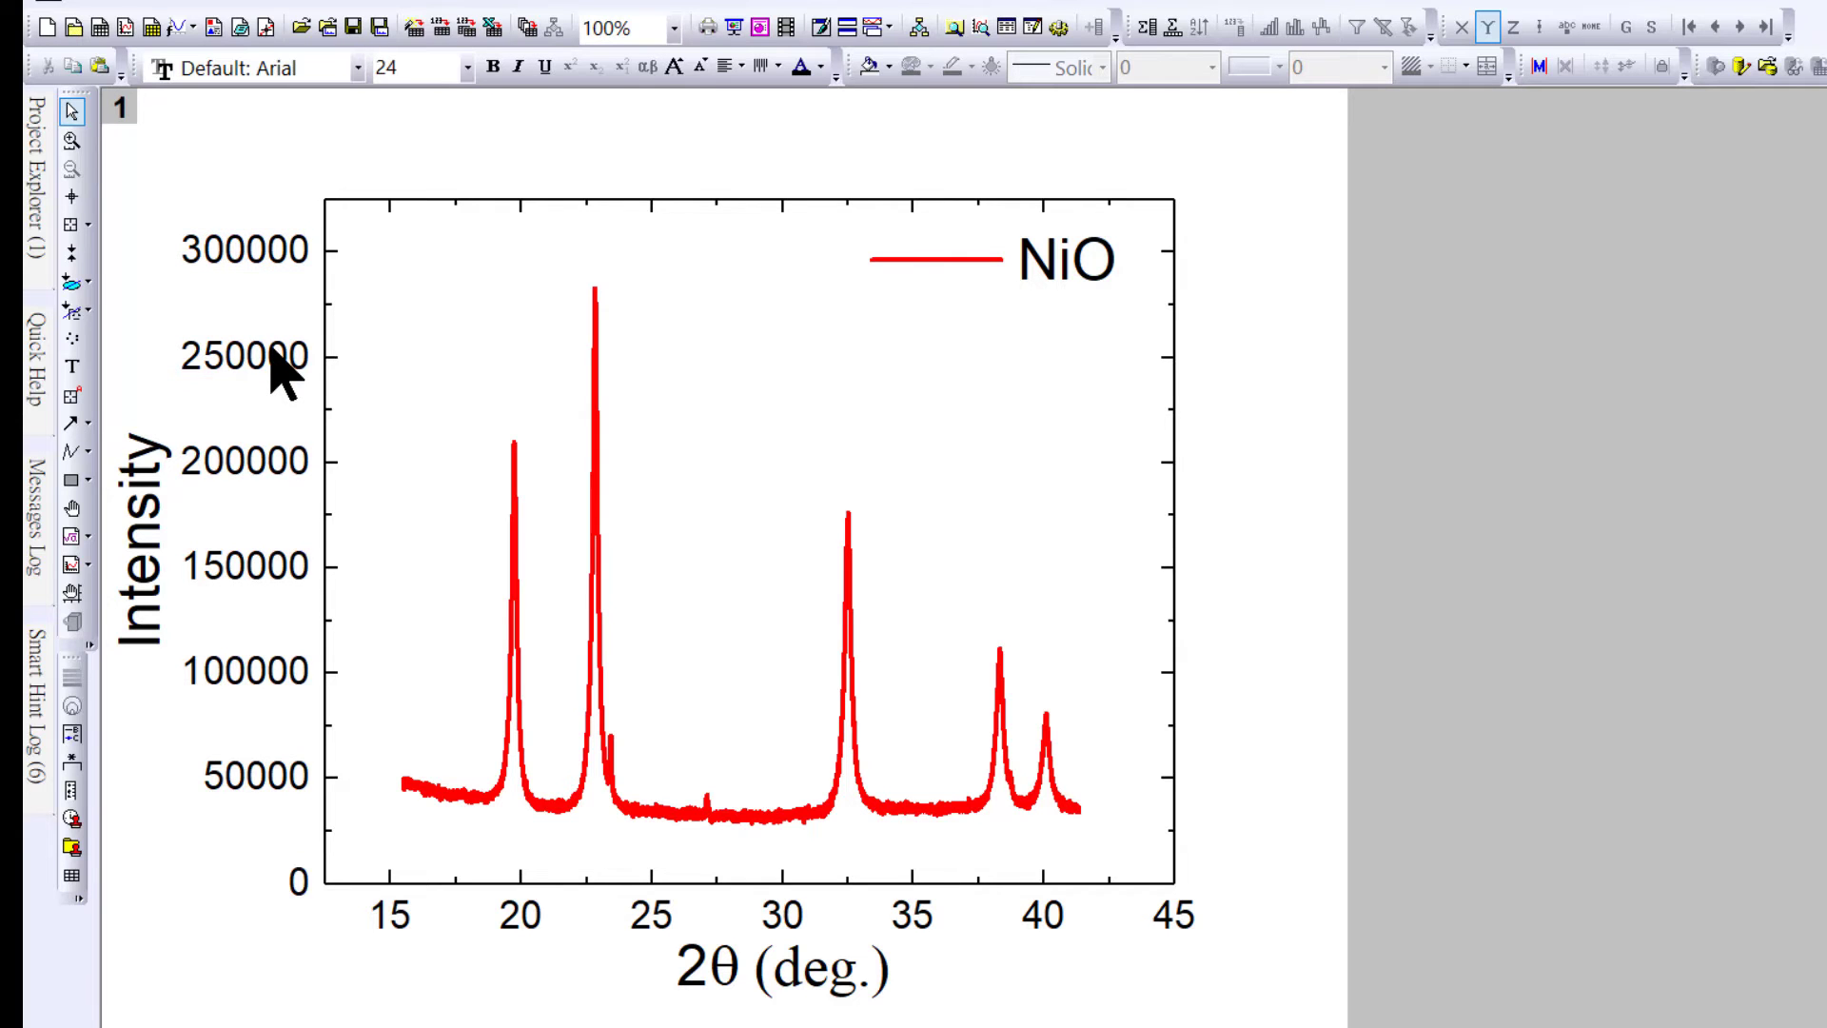
{"action": "double_click", "coordinate": [276, 367]}
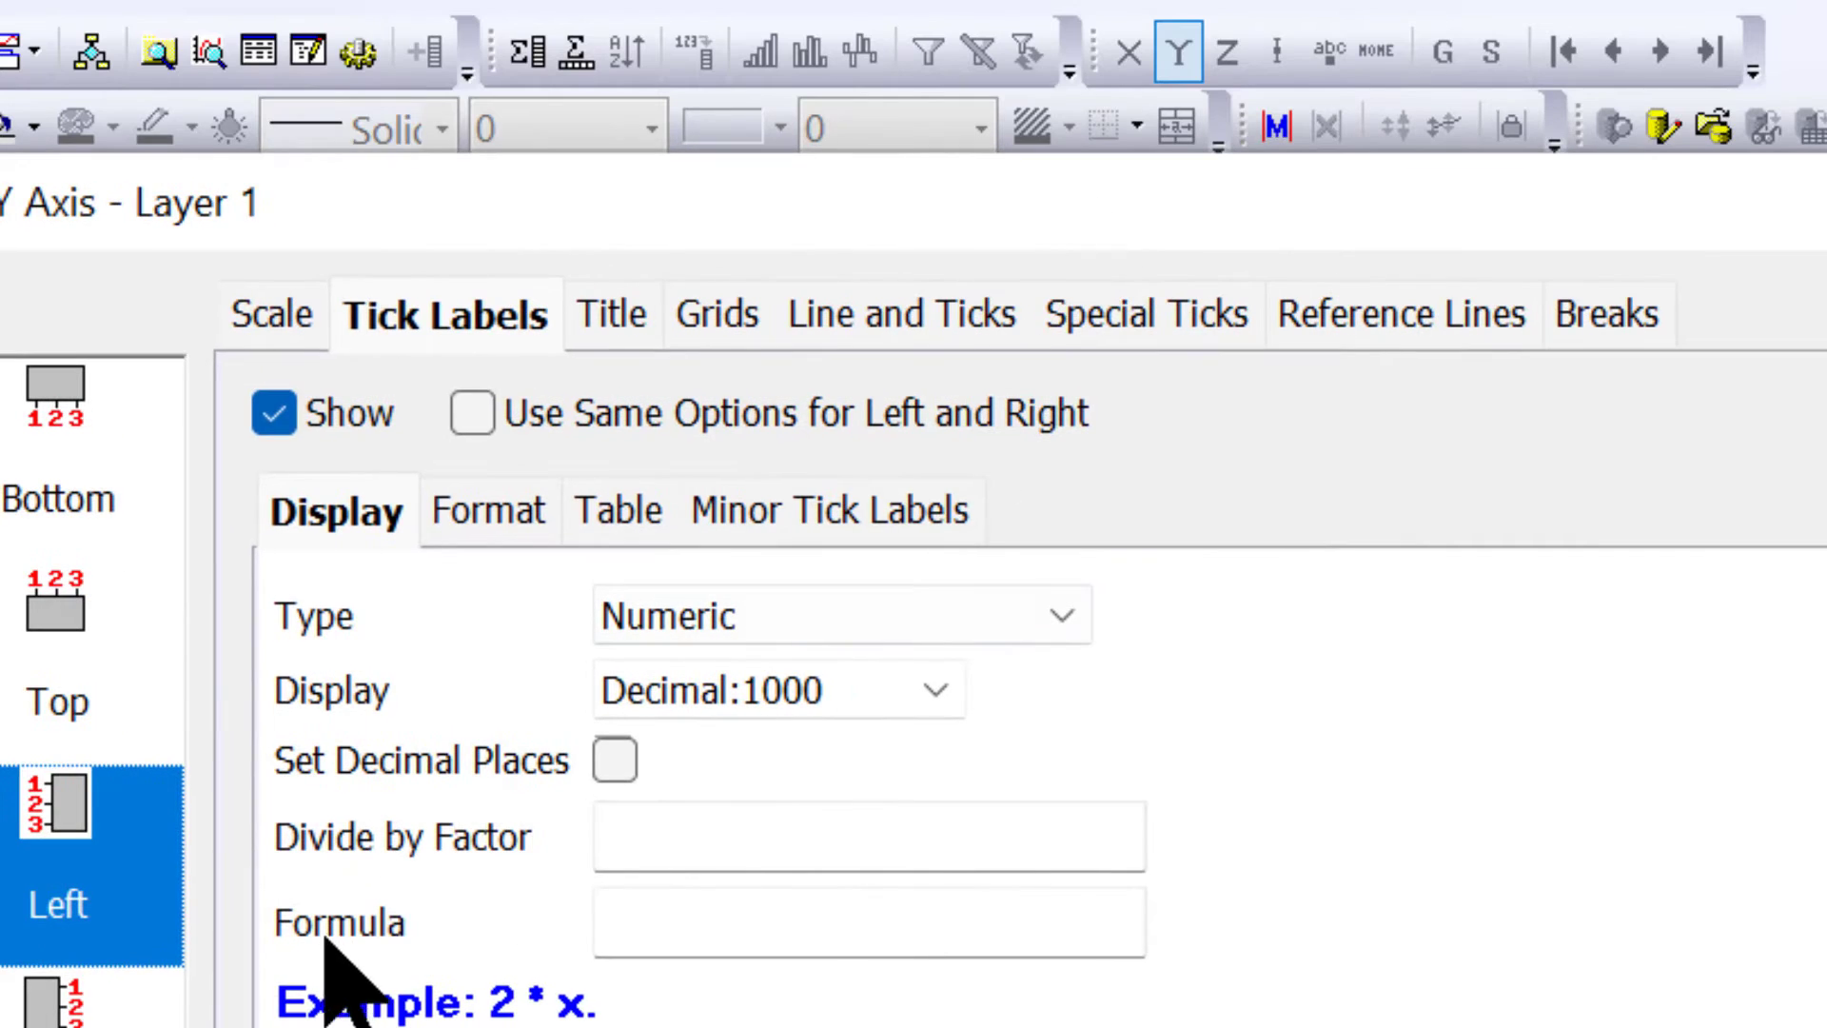
{"action": "left_click", "coordinate": [625, 847]}
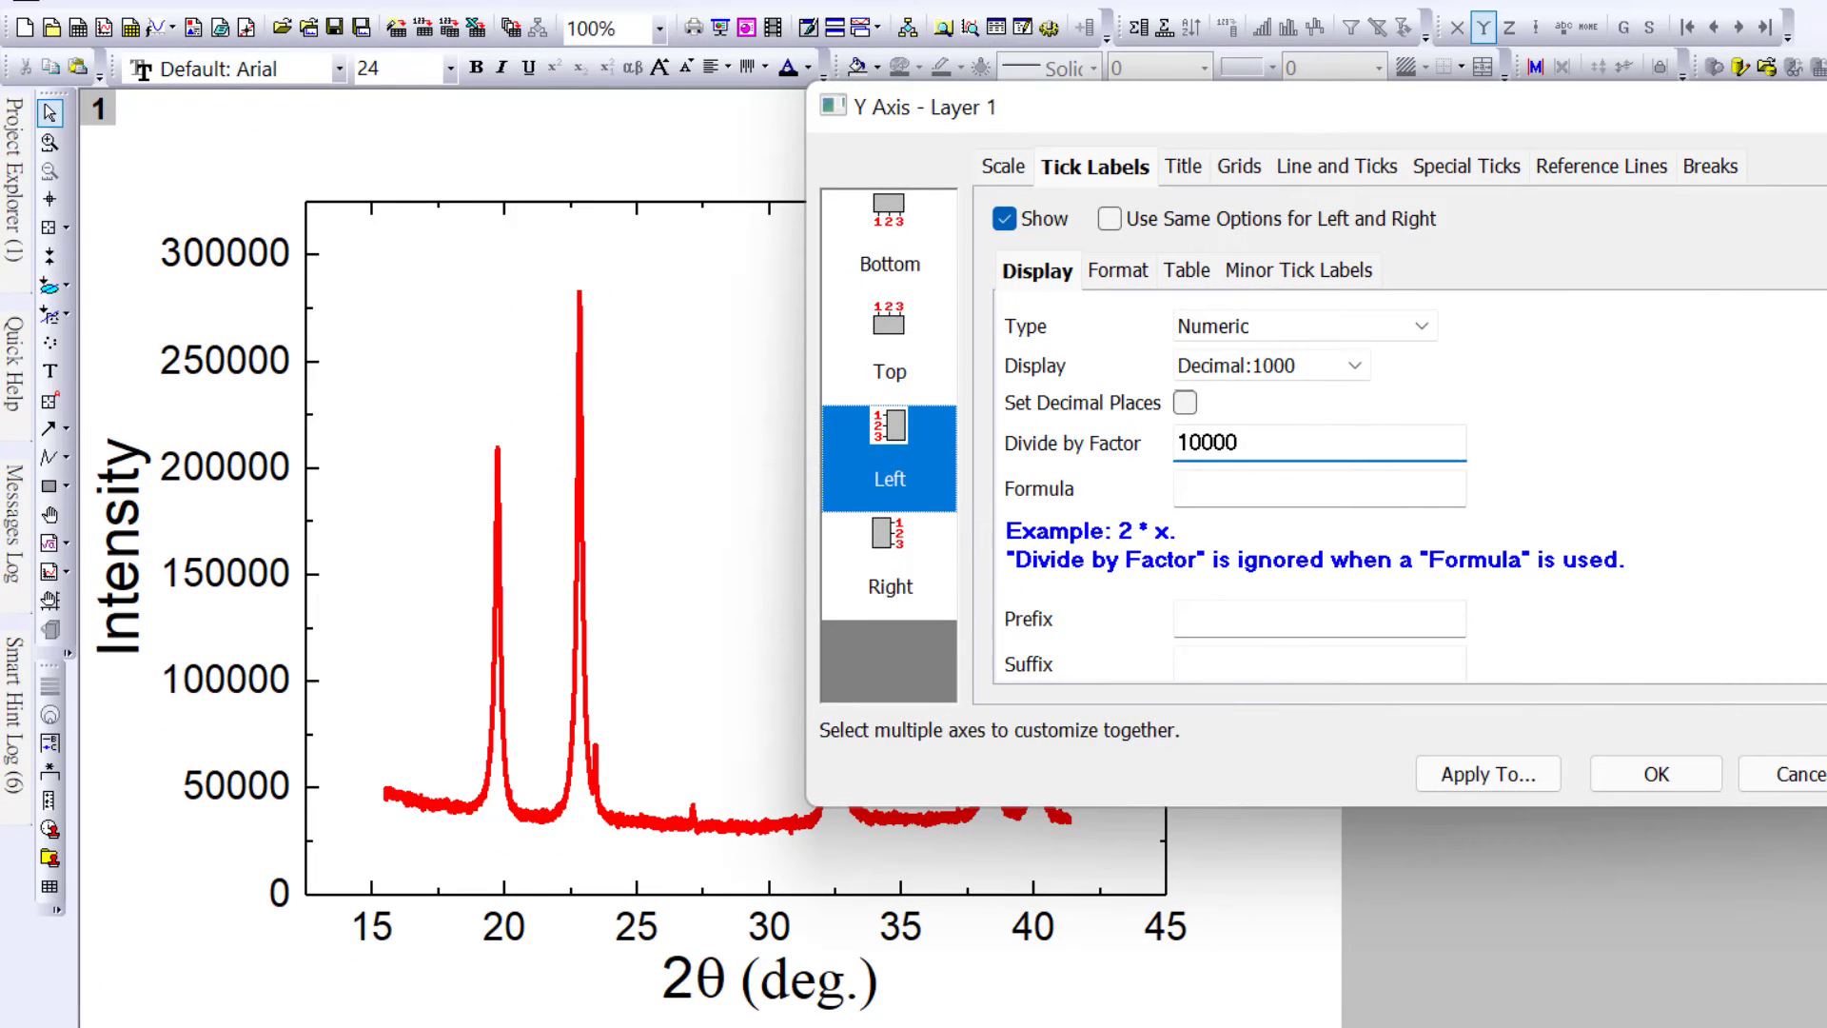
{"action": "key", "text": "Tab"}
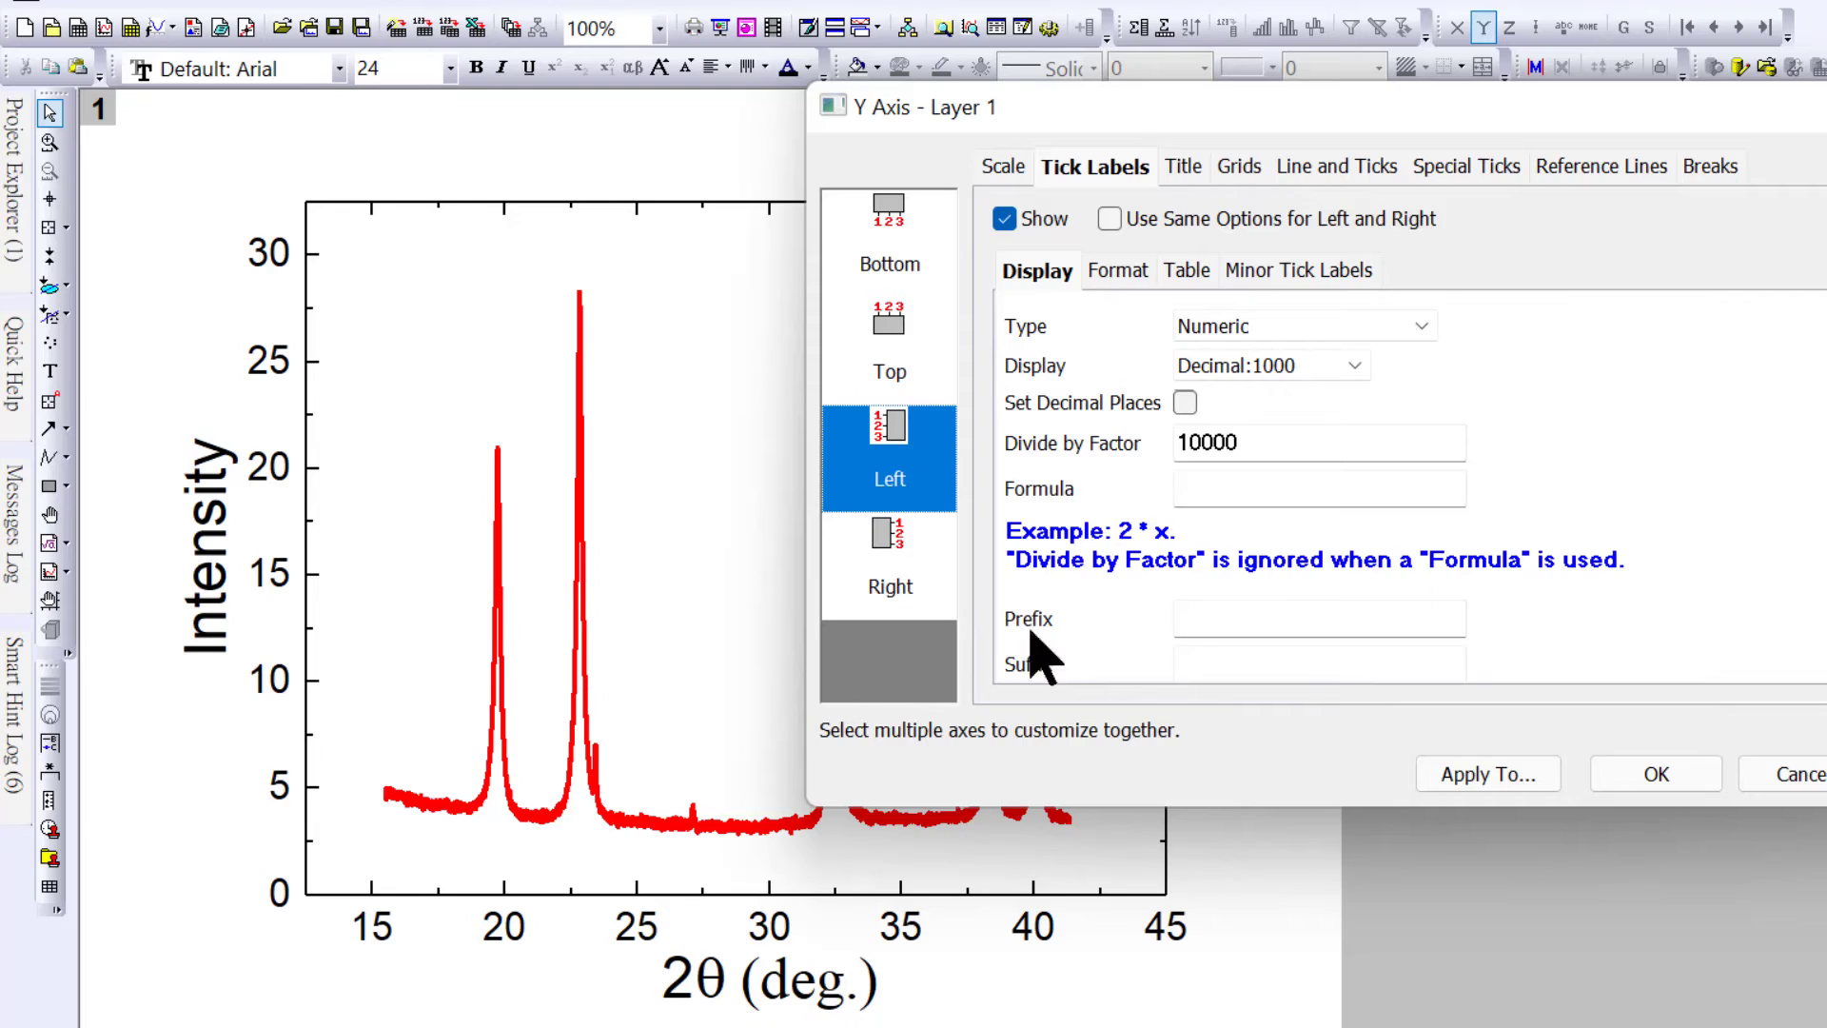
{"action": "double_click", "coordinate": [1304, 439]}
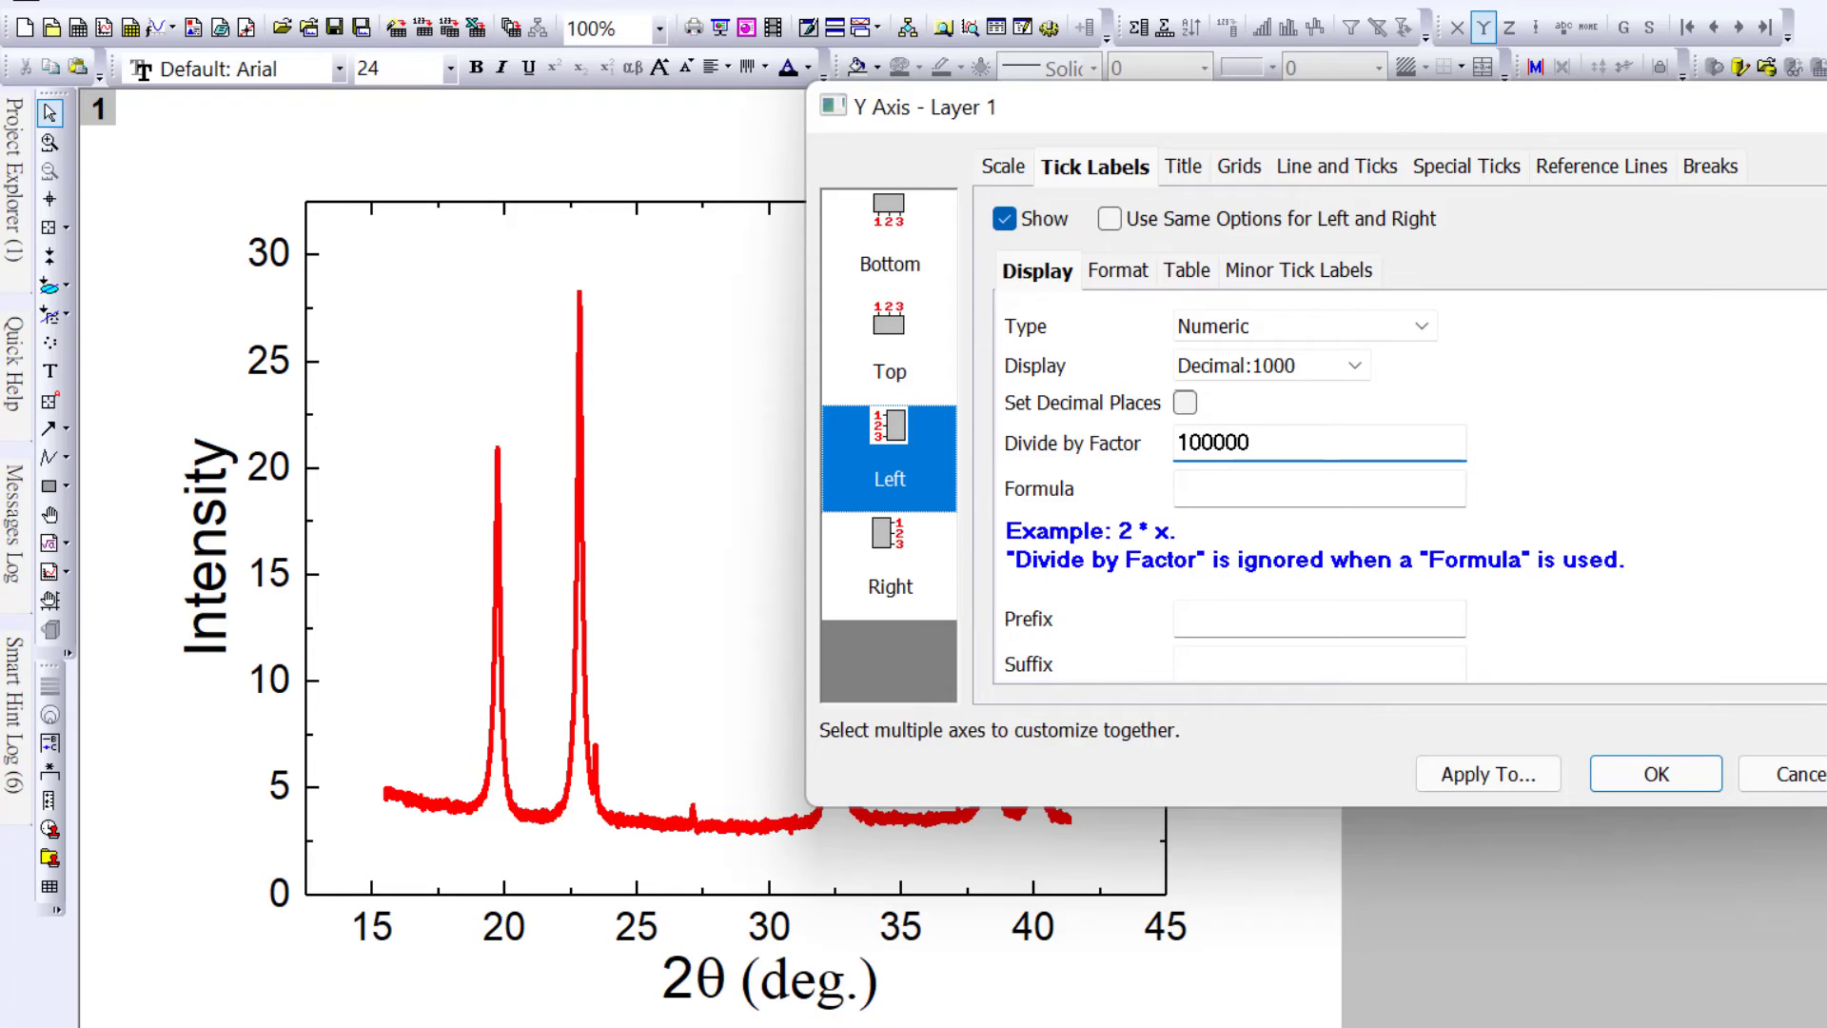
{"action": "type", "text": "100000"}
{"action": "double_click", "coordinate": [1339, 447]}
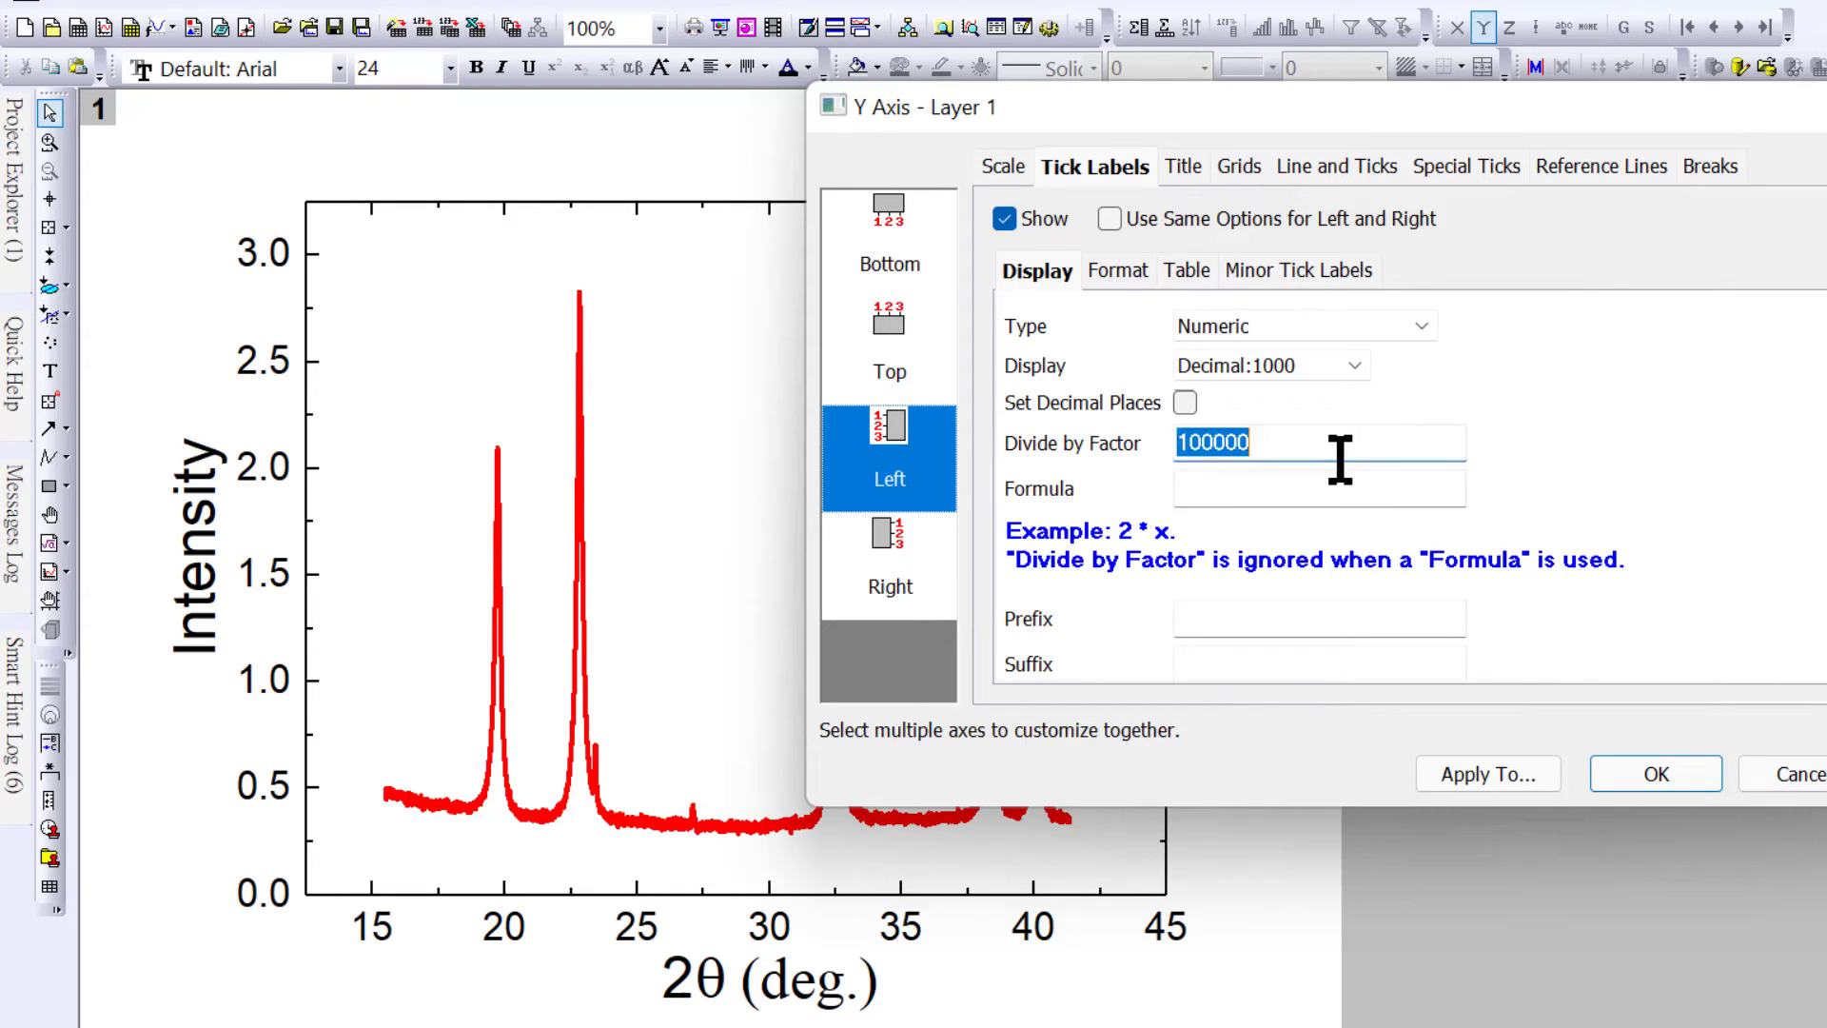
{"action": "left_click", "coordinate": [1339, 449]}
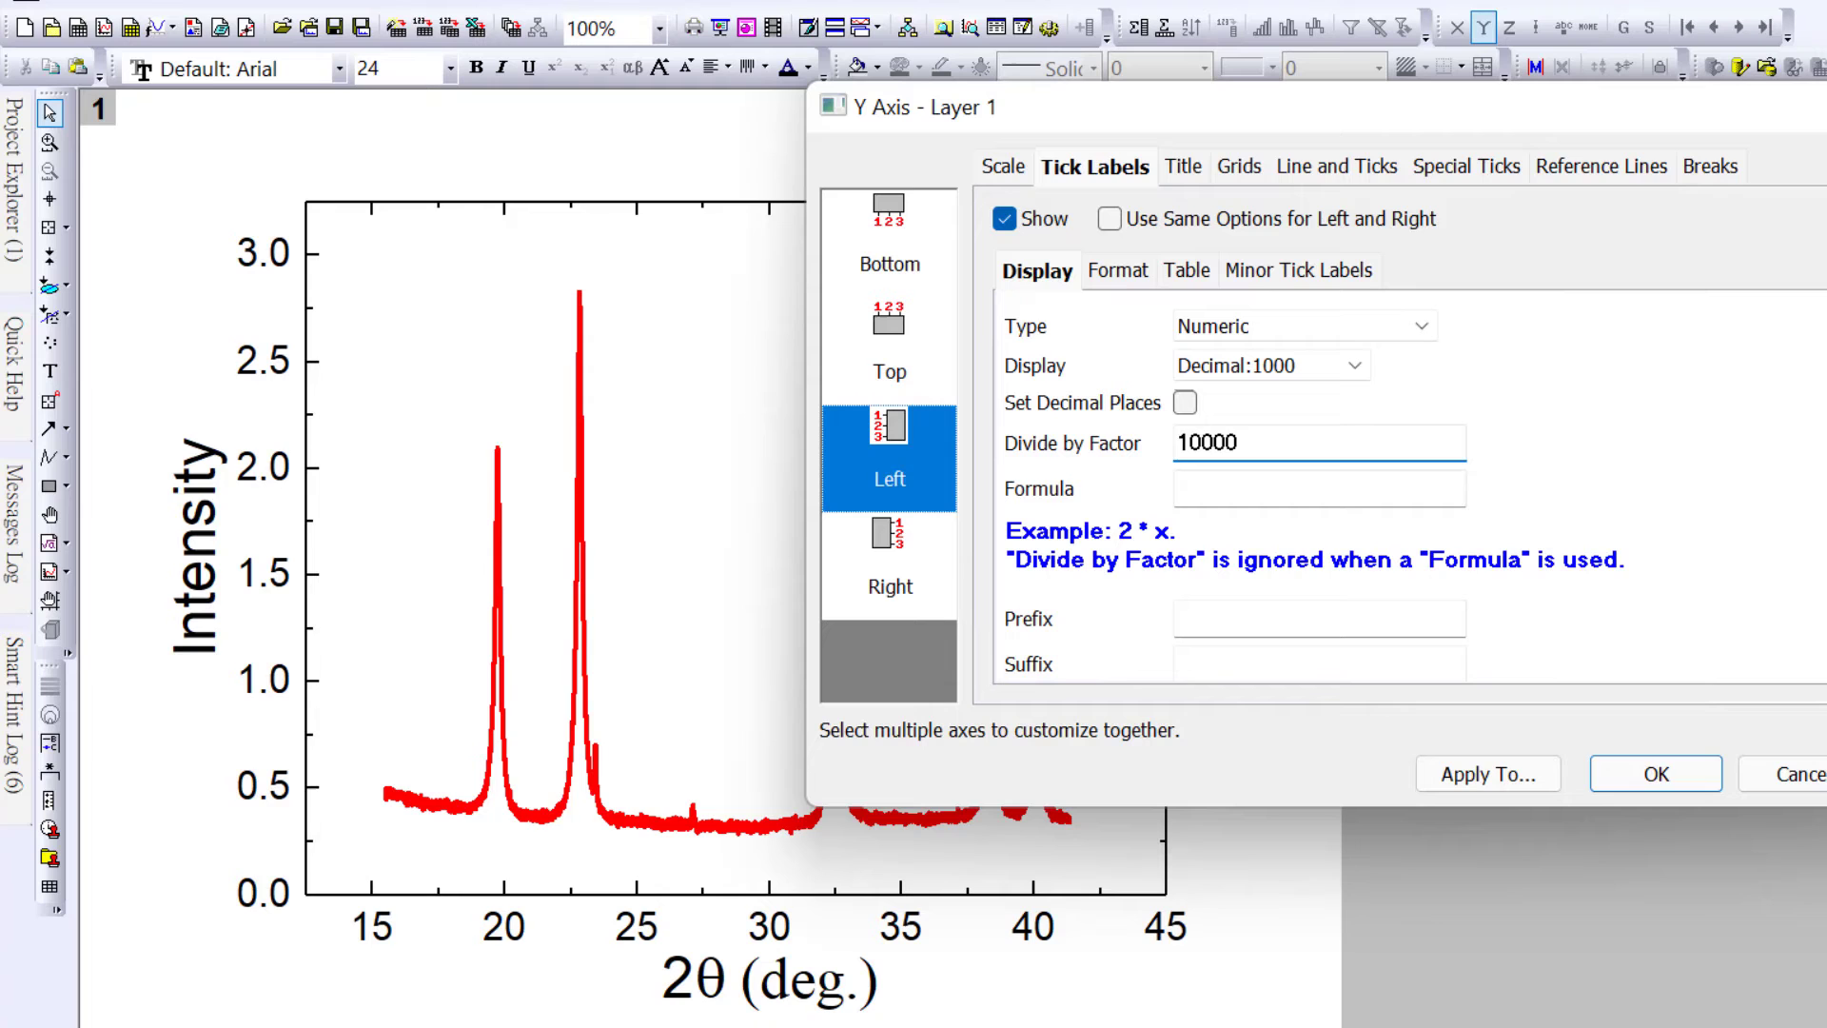
{"action": "left_click", "coordinate": [1665, 776]}
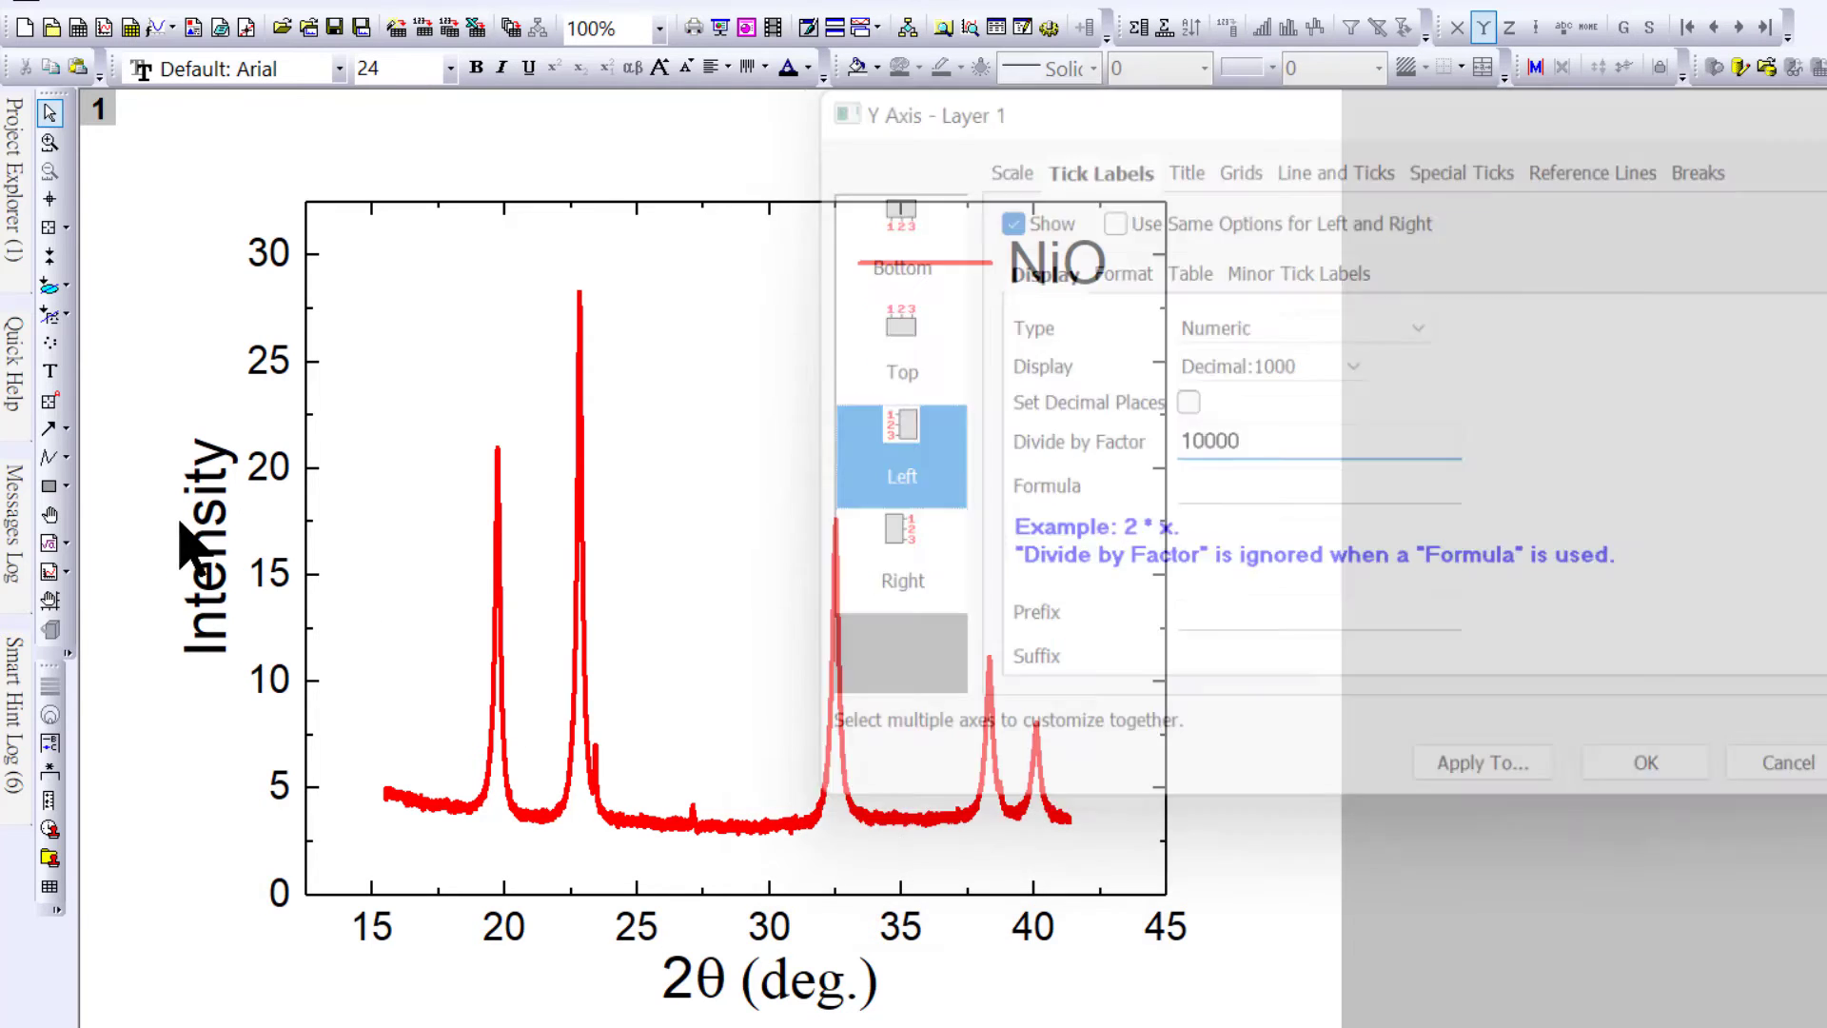
Append (104) to the Intensity title and make the 4 superscript.
{"action": "double_click", "coordinate": [211, 550]}
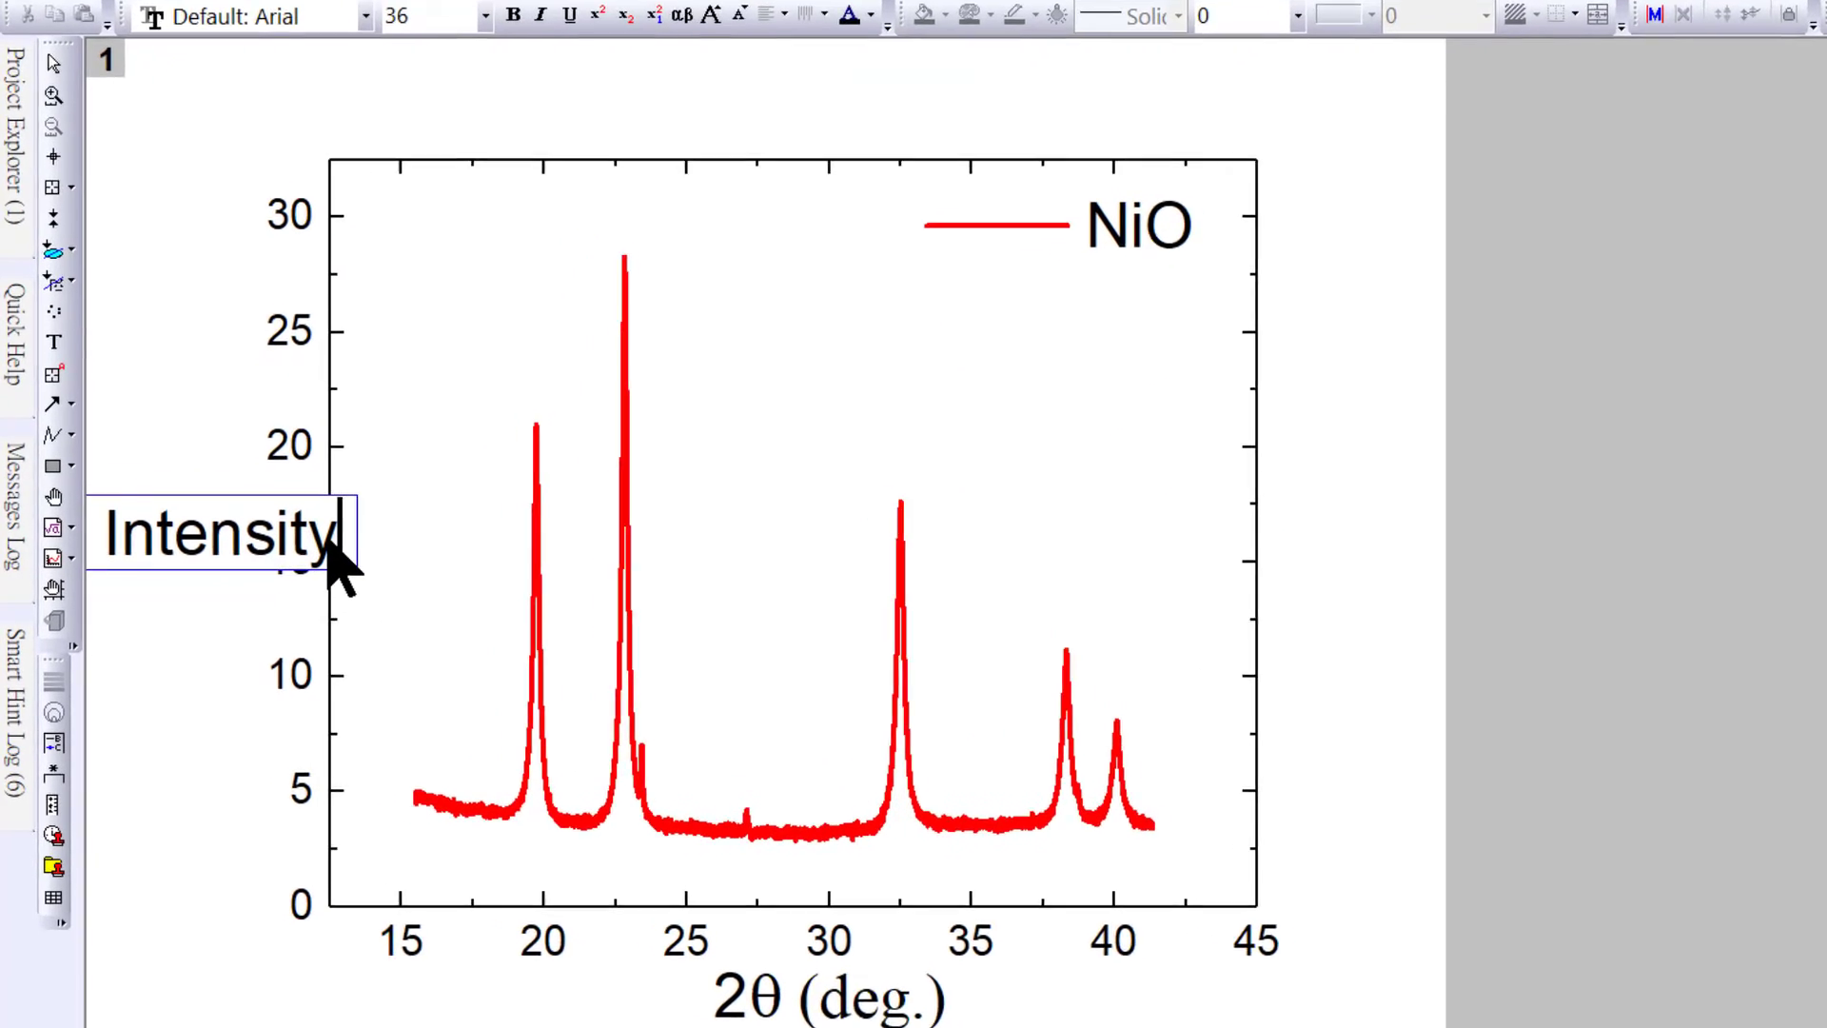
{"action": "type", "text": "()"}
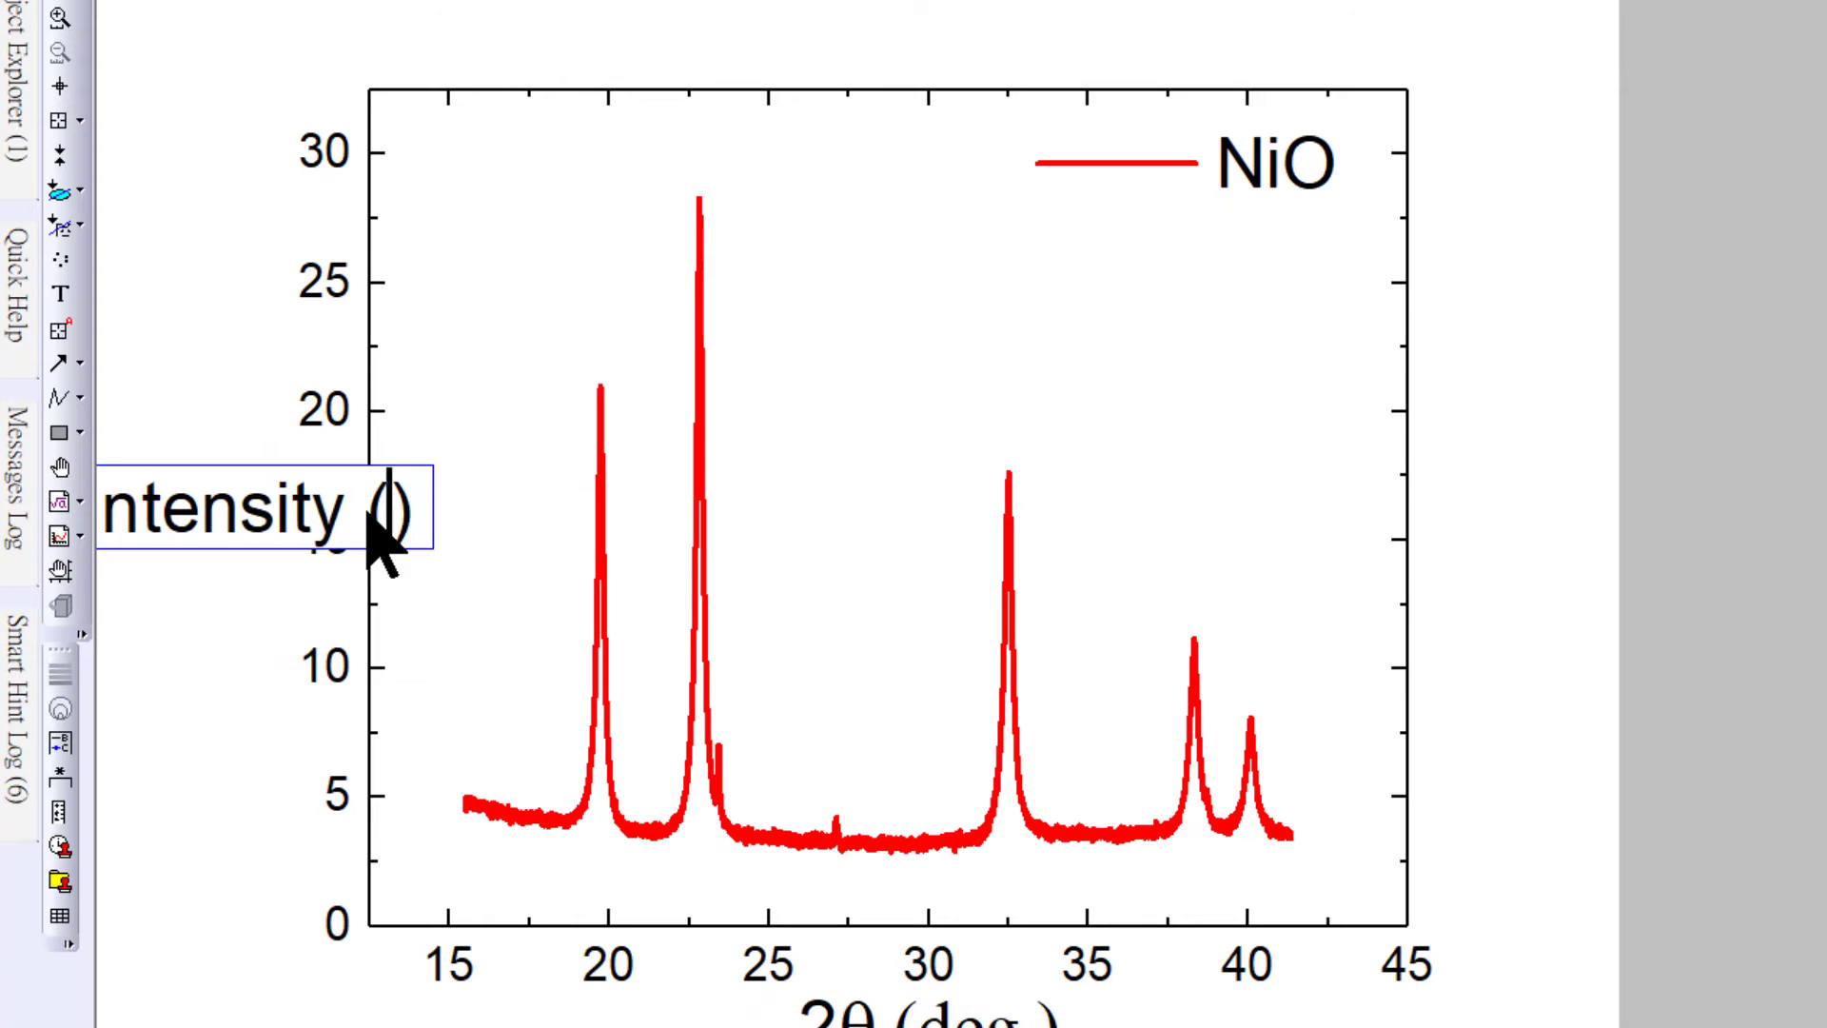
{"action": "type", "text": "10"}
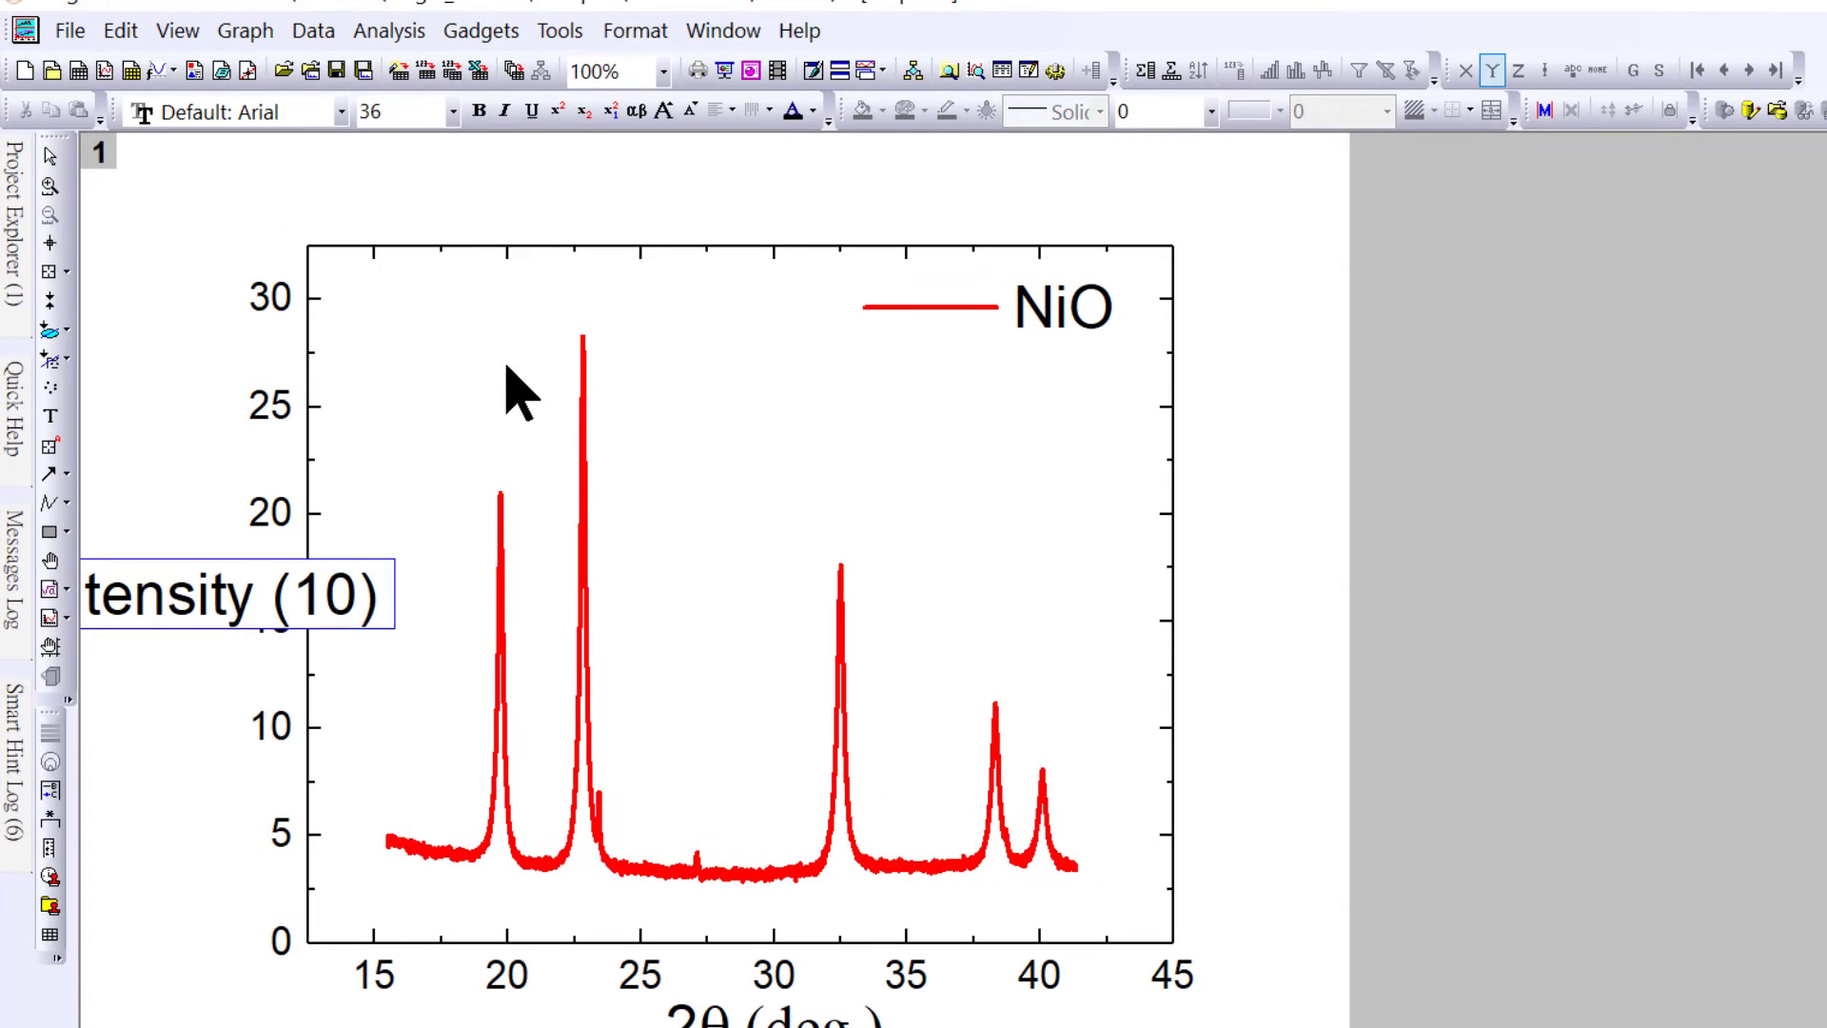
{"action": "type", "text": "4"}
{"action": "key", "text": "shift+Right"}
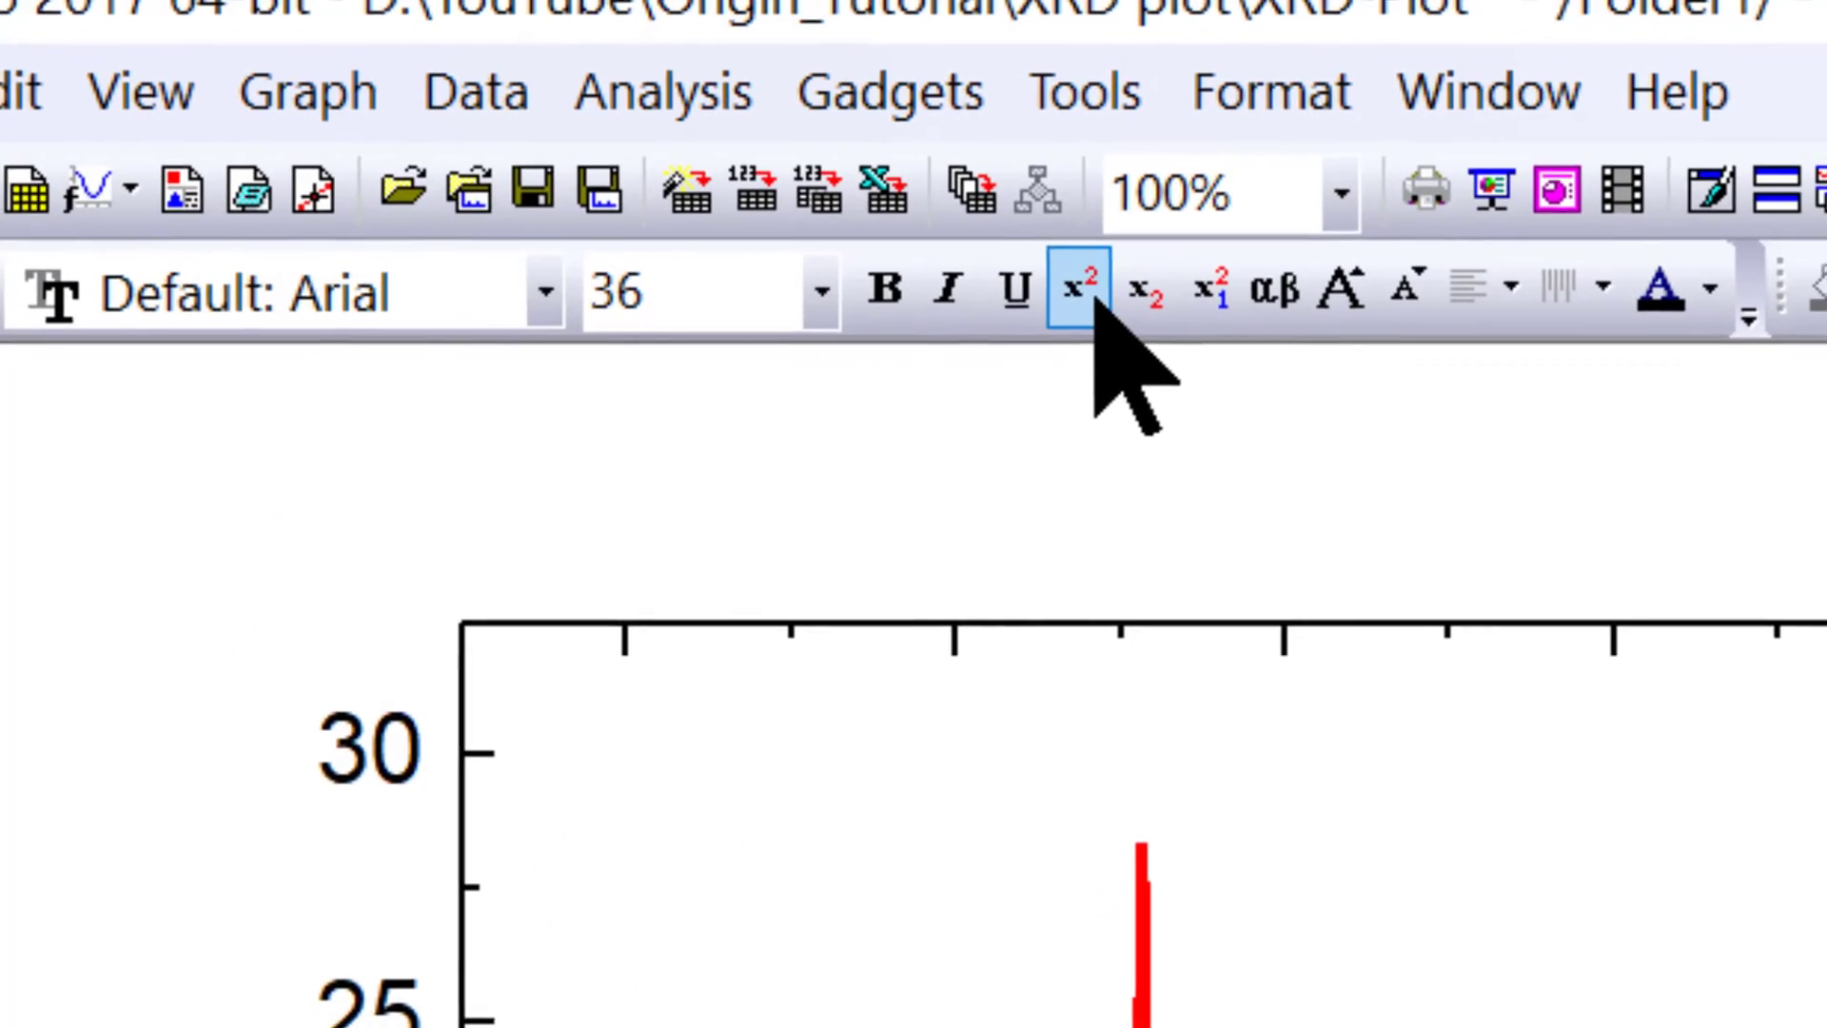
{"action": "left_click", "coordinate": [1094, 303]}
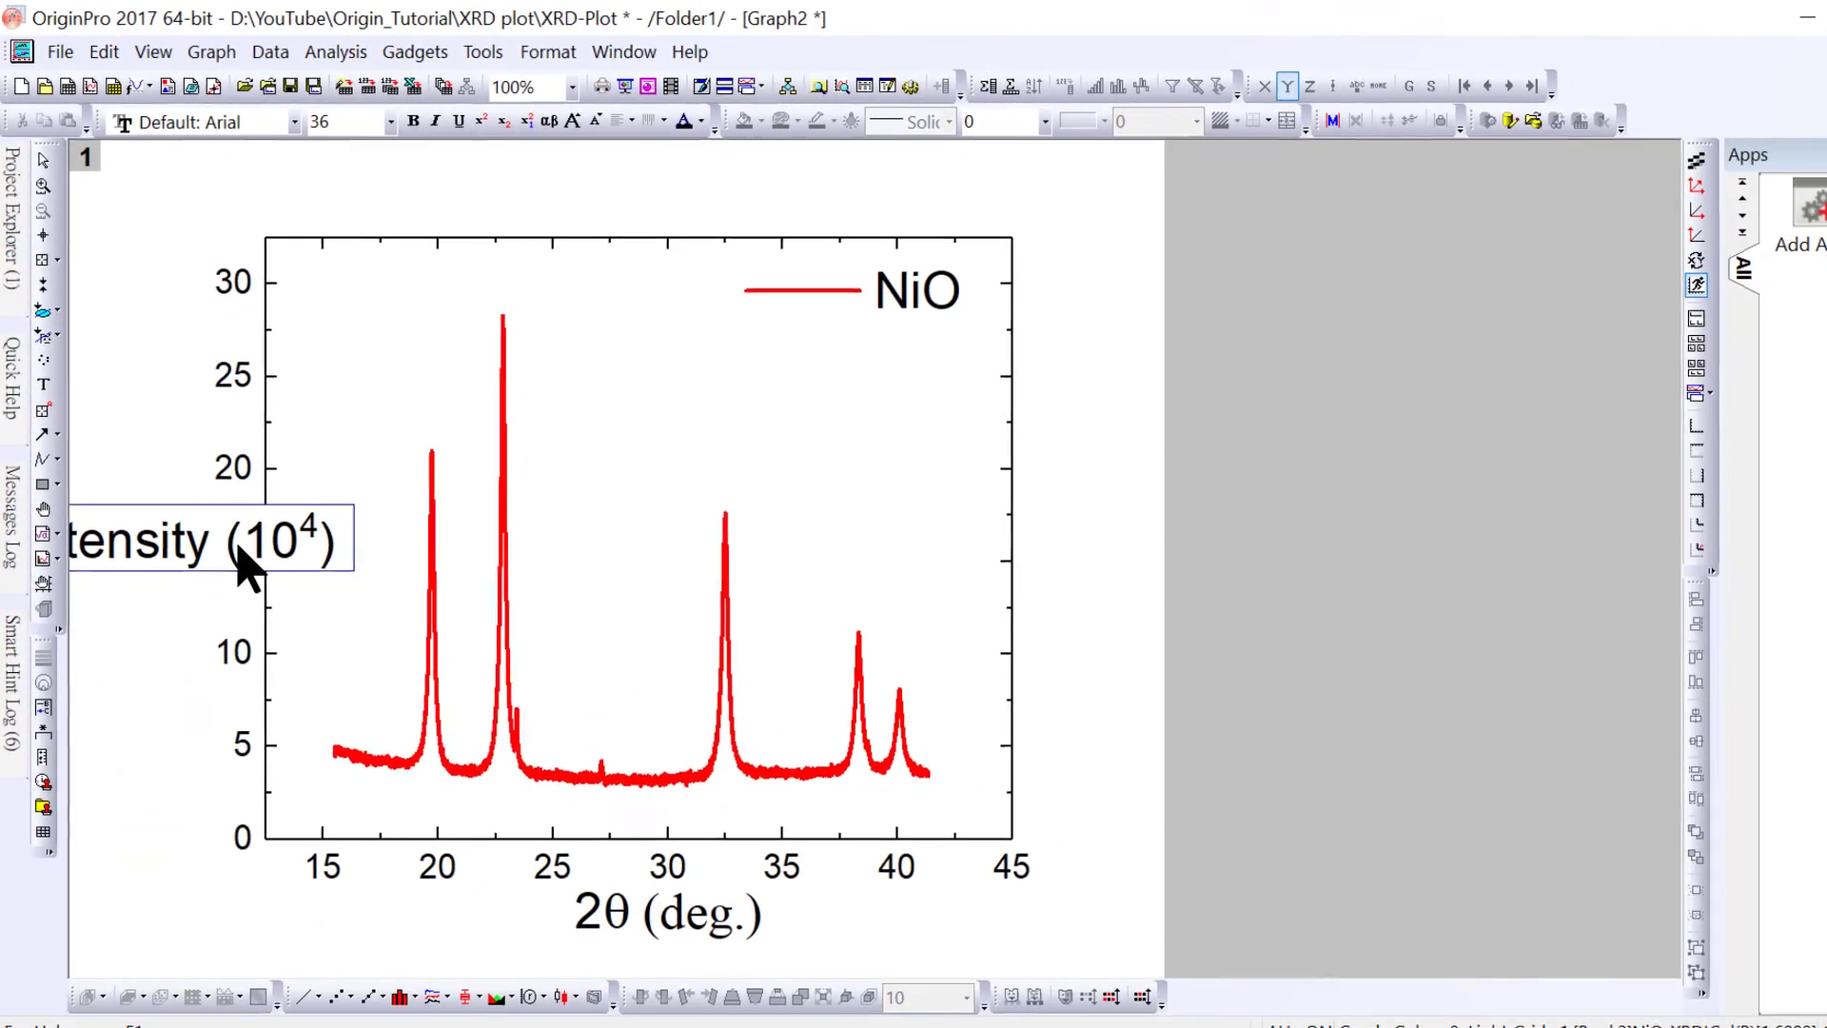
Insert a × sign before 10⁴ from the Symbol Map to read Intensity (×10⁴).
{"action": "right_click", "coordinate": [393, 904]}
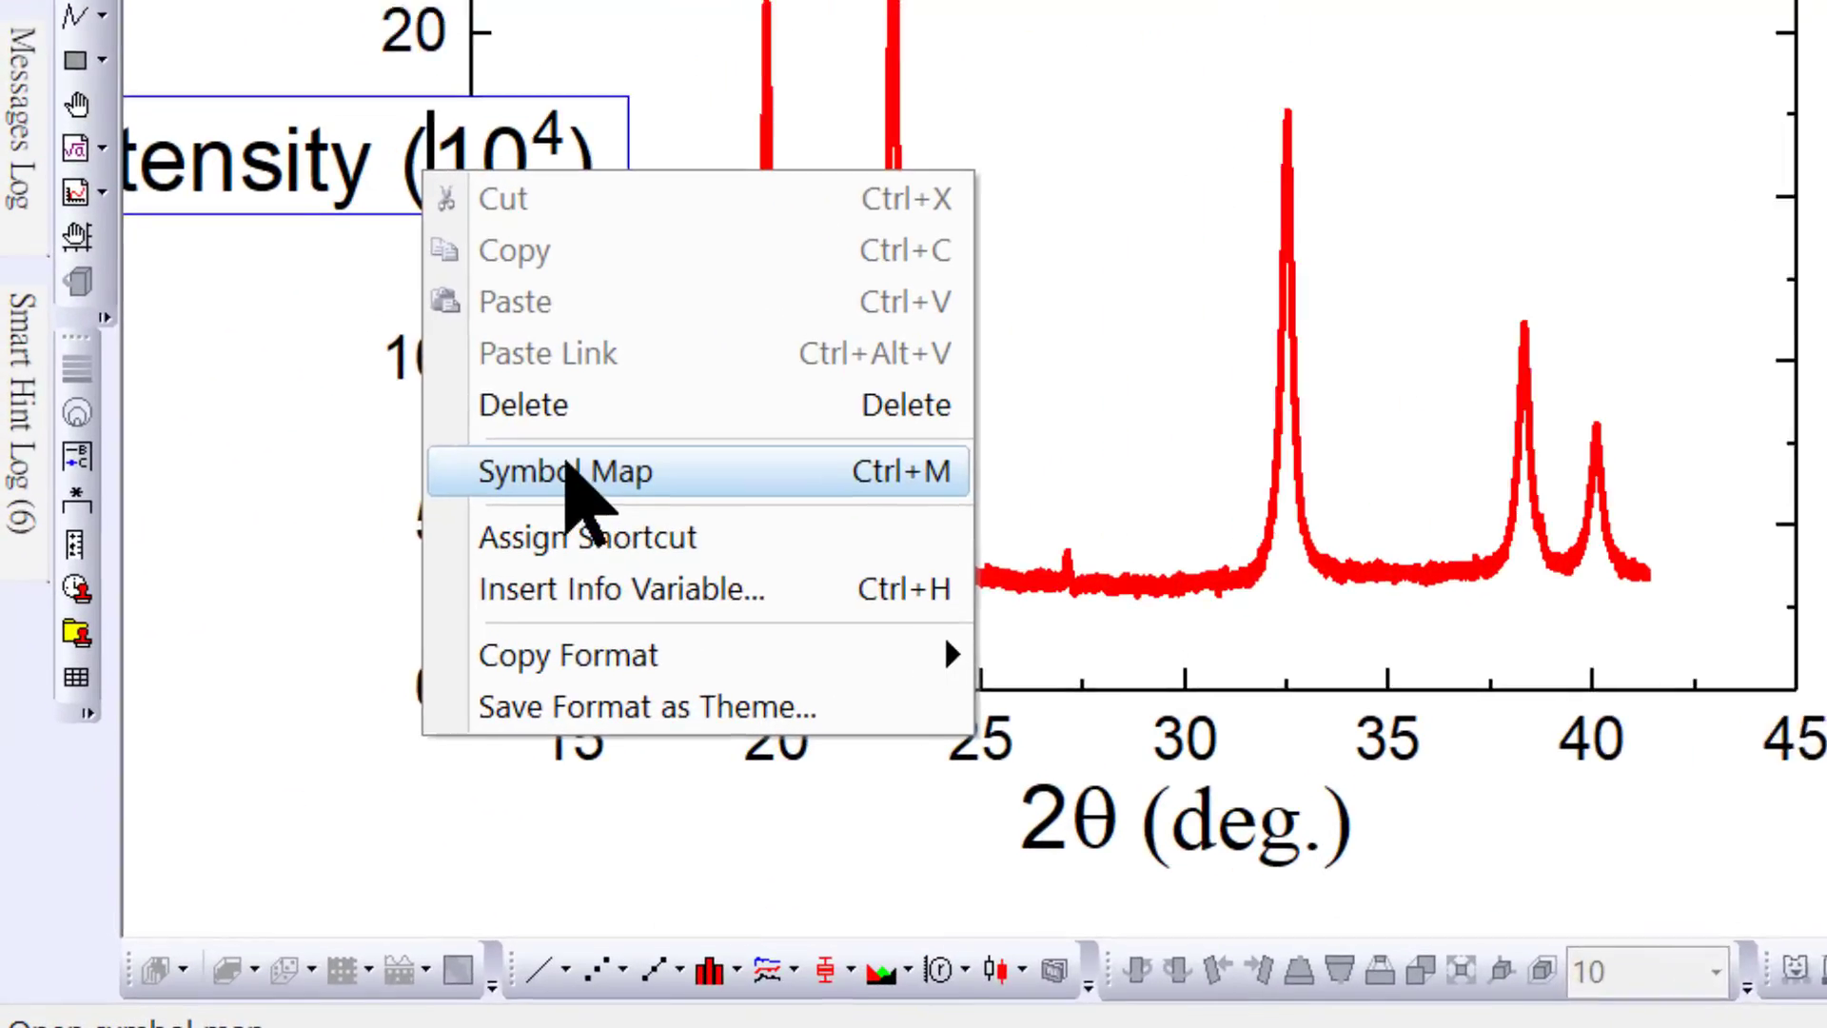
{"action": "left_click", "coordinate": [404, 687]}
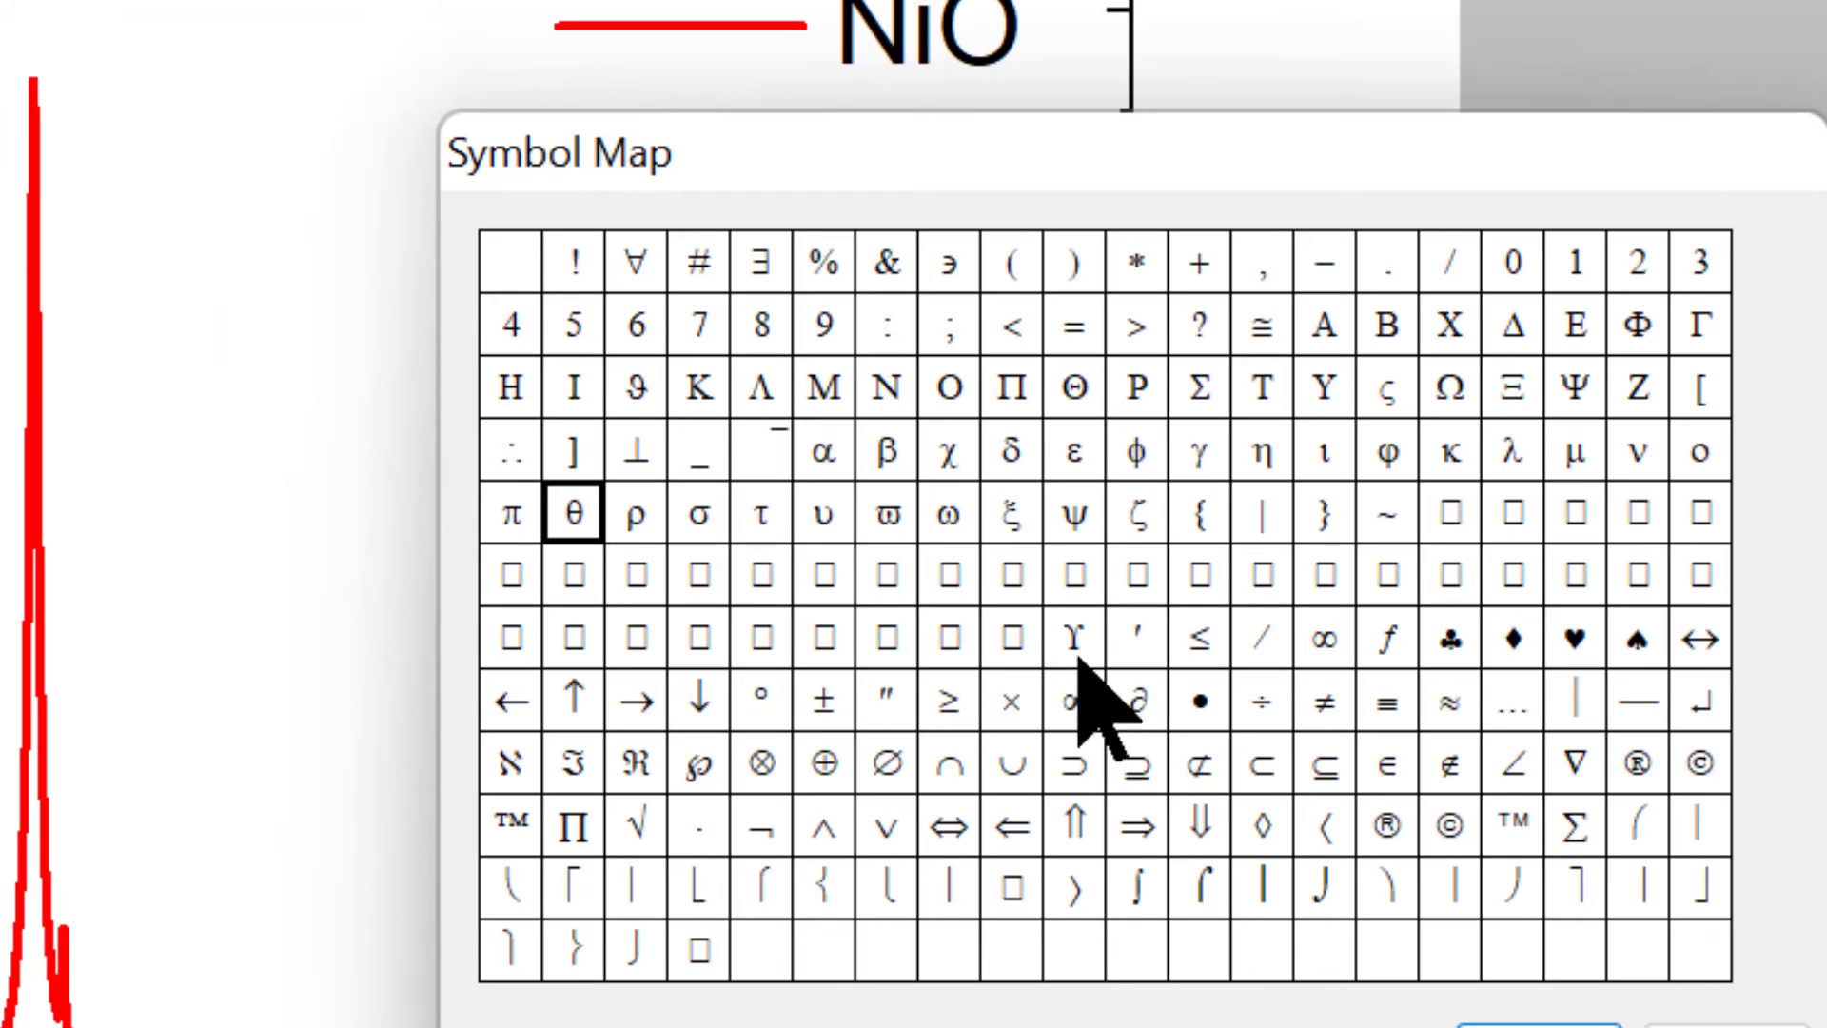
{"action": "left_click", "coordinate": [1012, 701]}
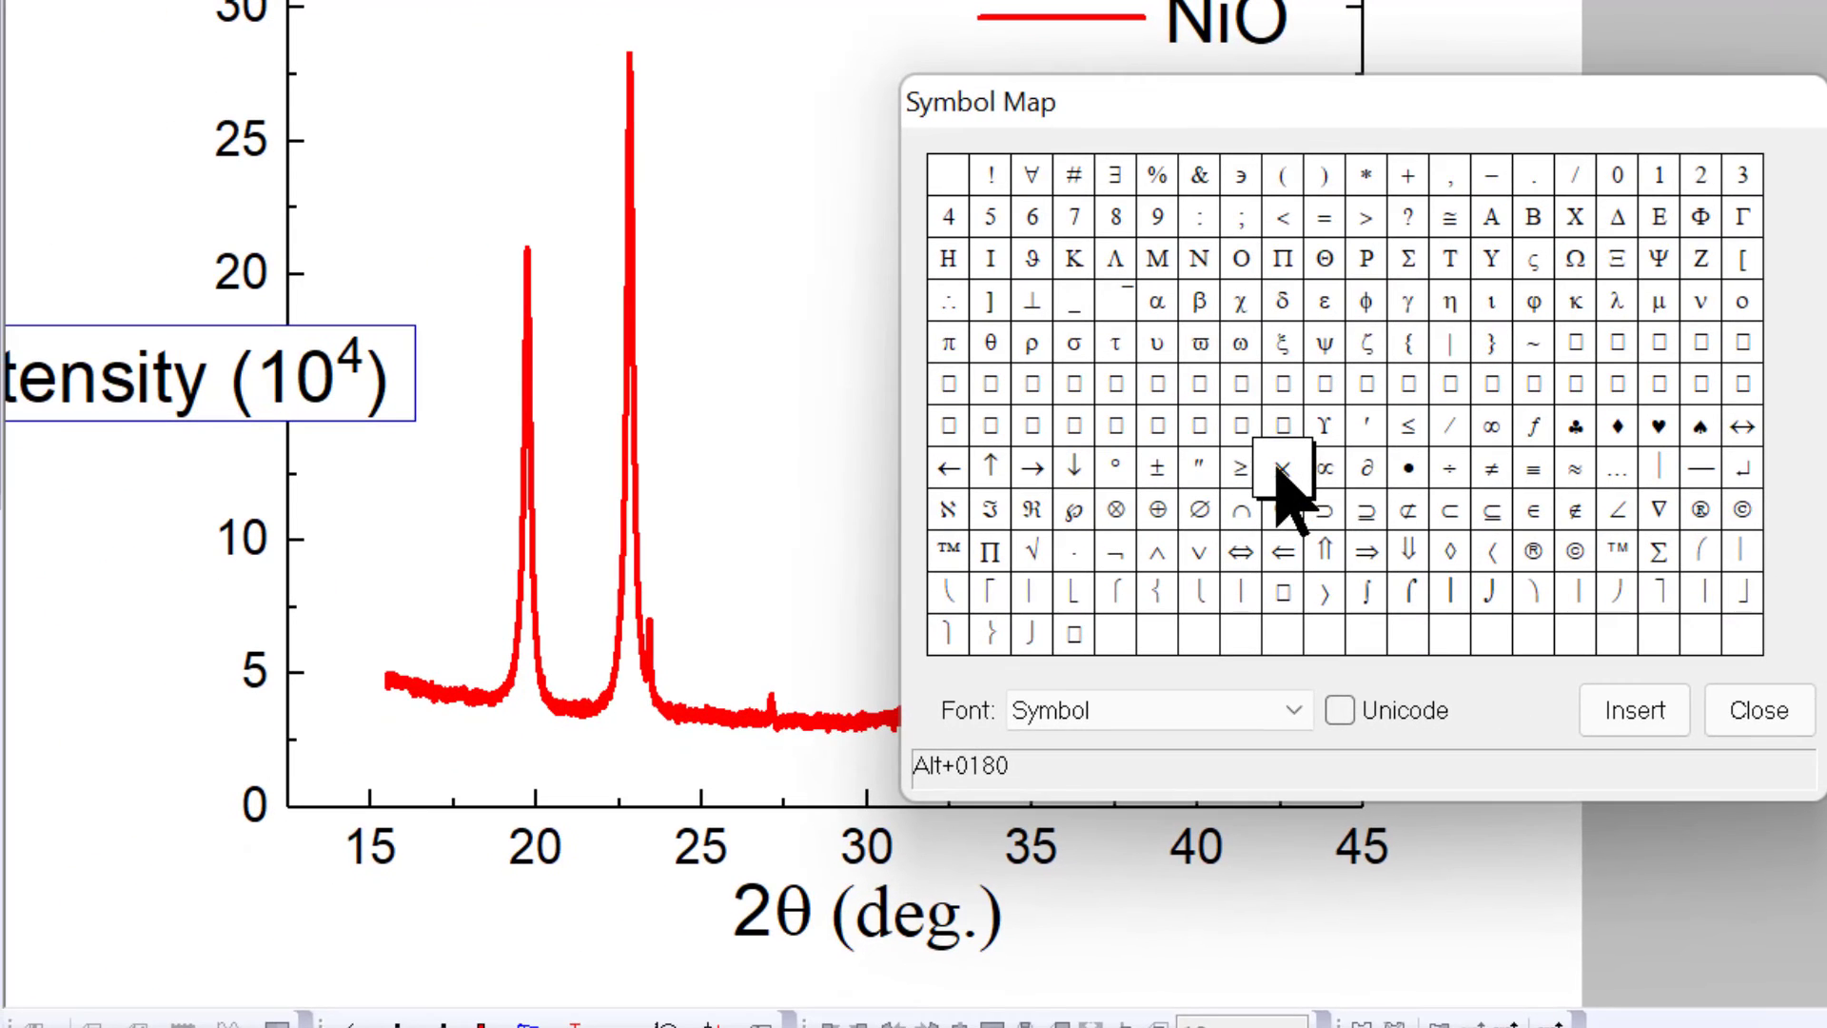
{"action": "left_click", "coordinate": [1637, 714]}
{"action": "left_click", "coordinate": [1760, 714]}
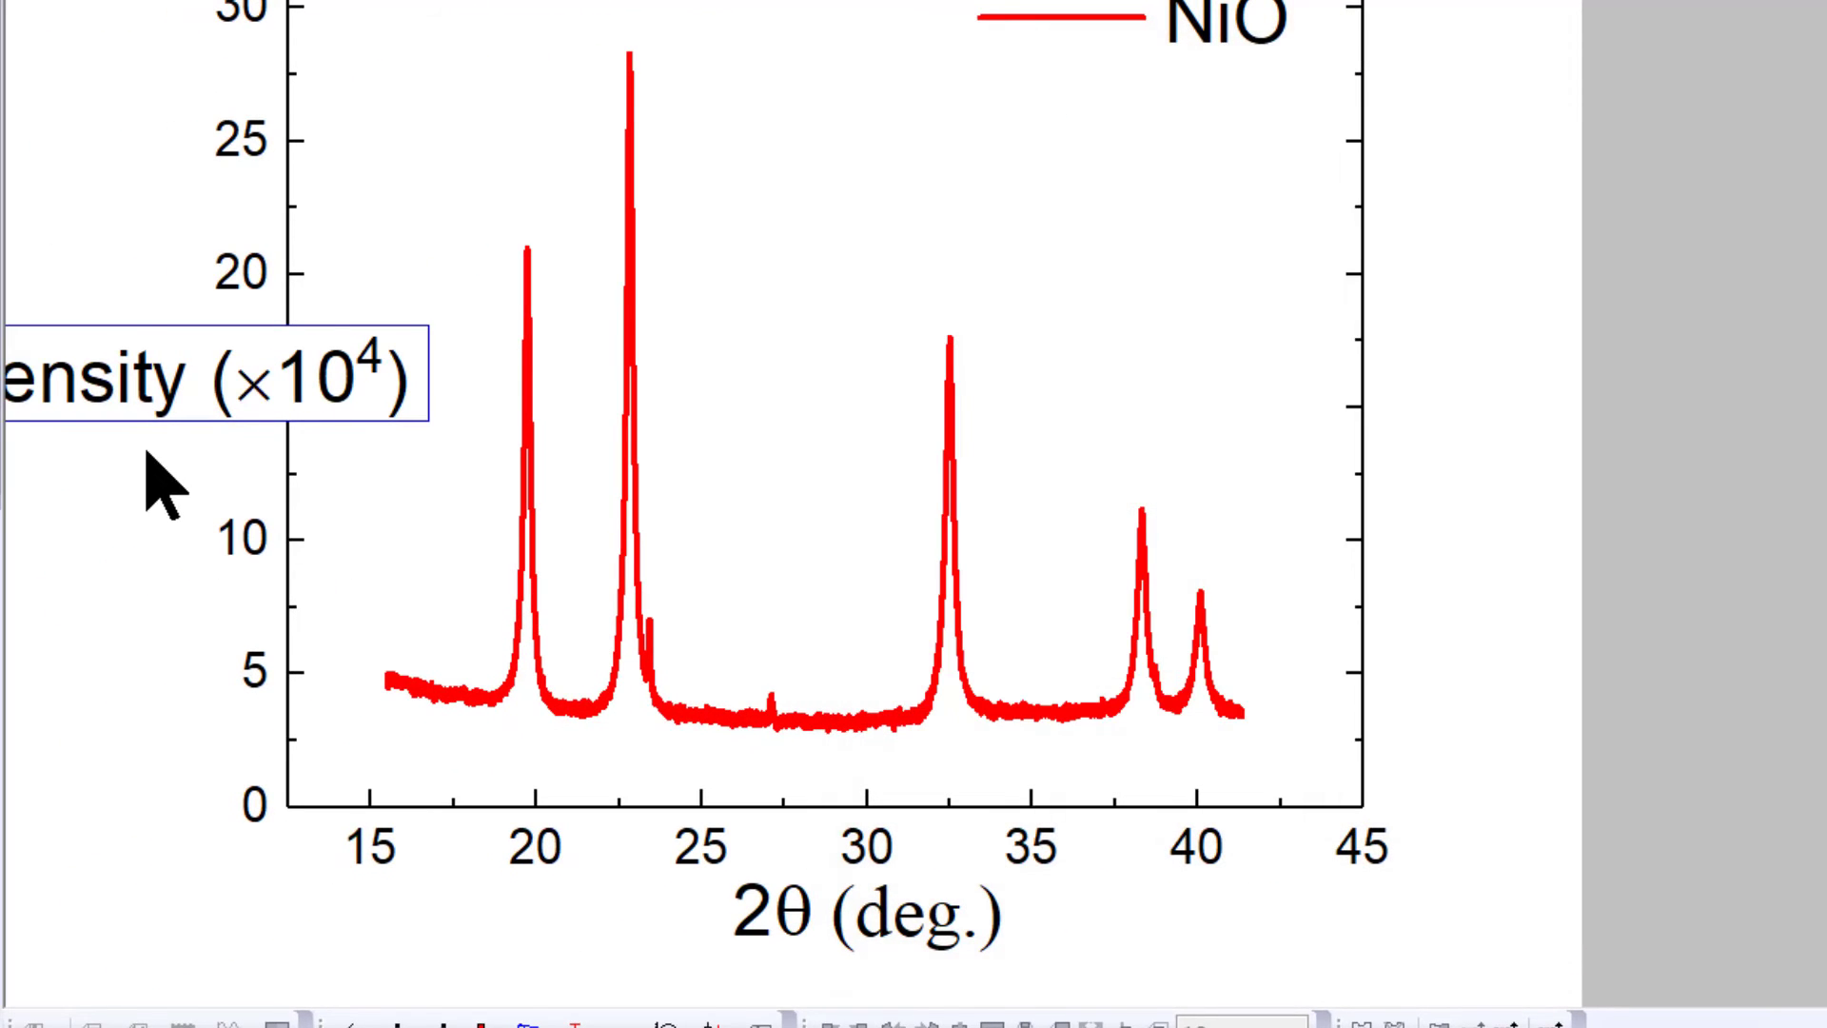
{"action": "left_click", "coordinate": [155, 495]}
{"action": "left_click", "coordinate": [164, 477]}
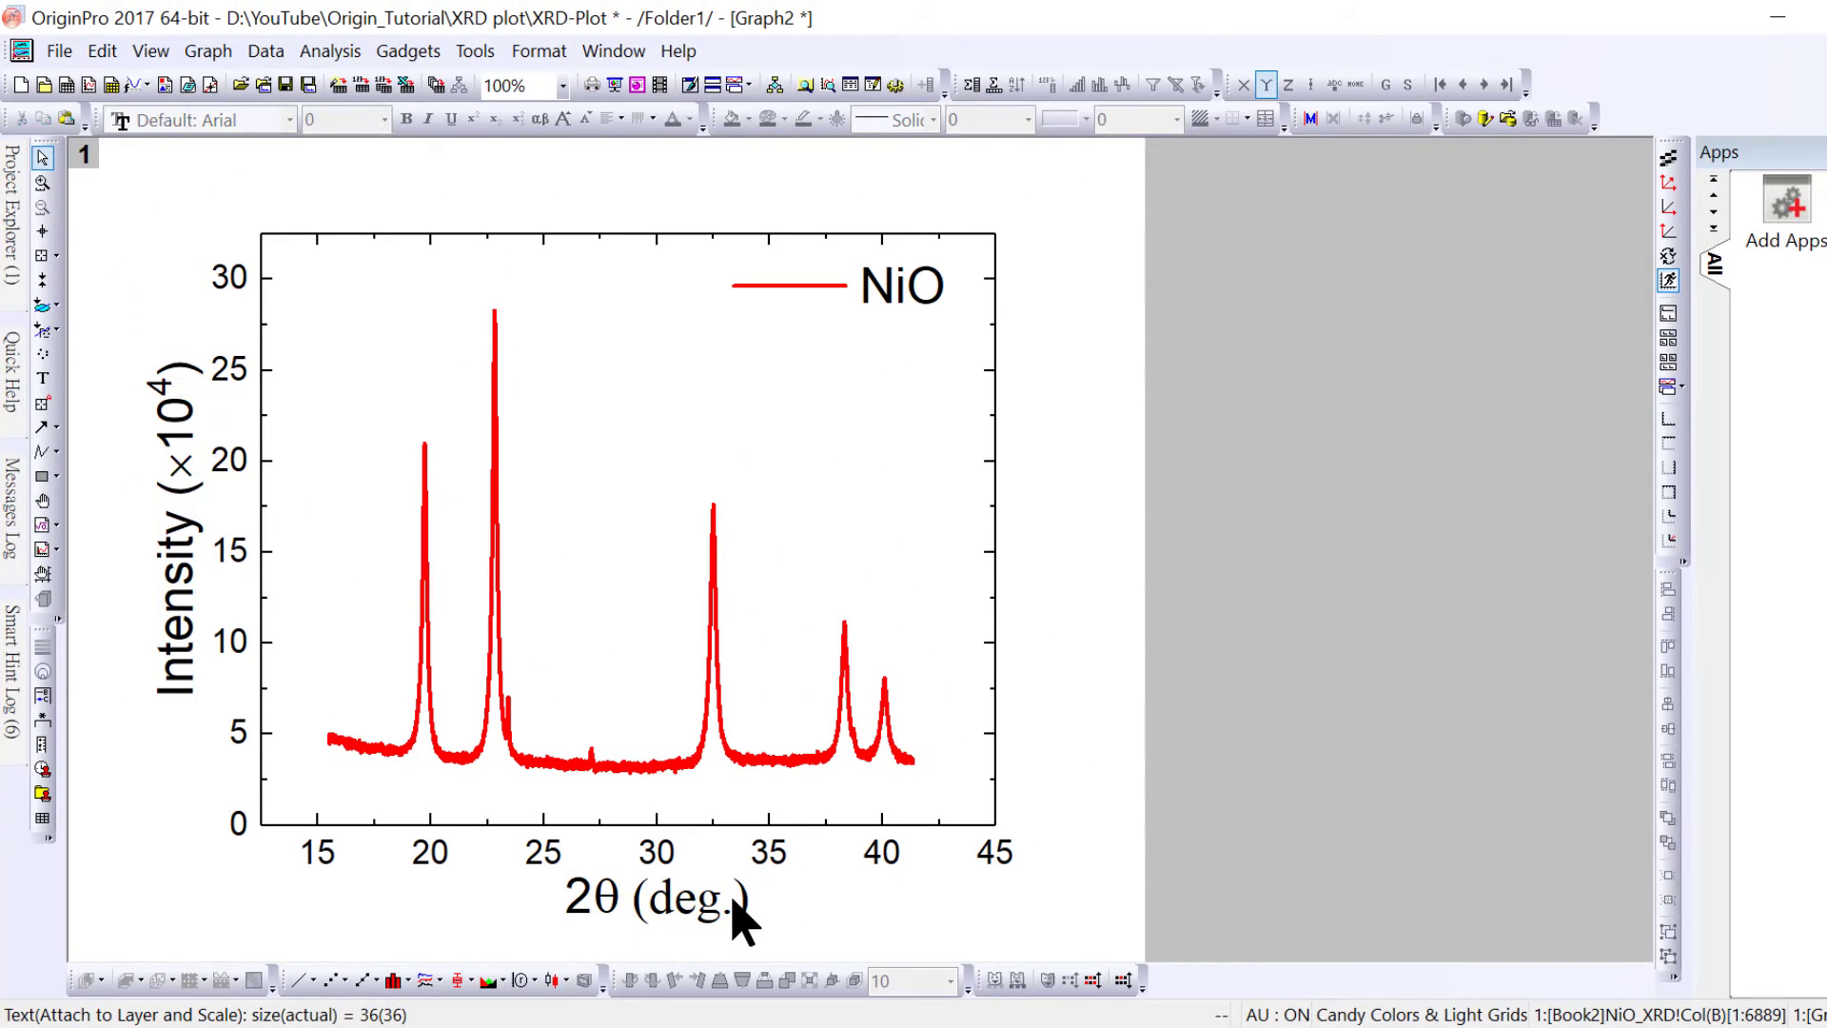
Copy the finished NiO graph page from OriginPro for pasting into PowerPoint.
{"action": "right_click", "coordinate": [747, 186]}
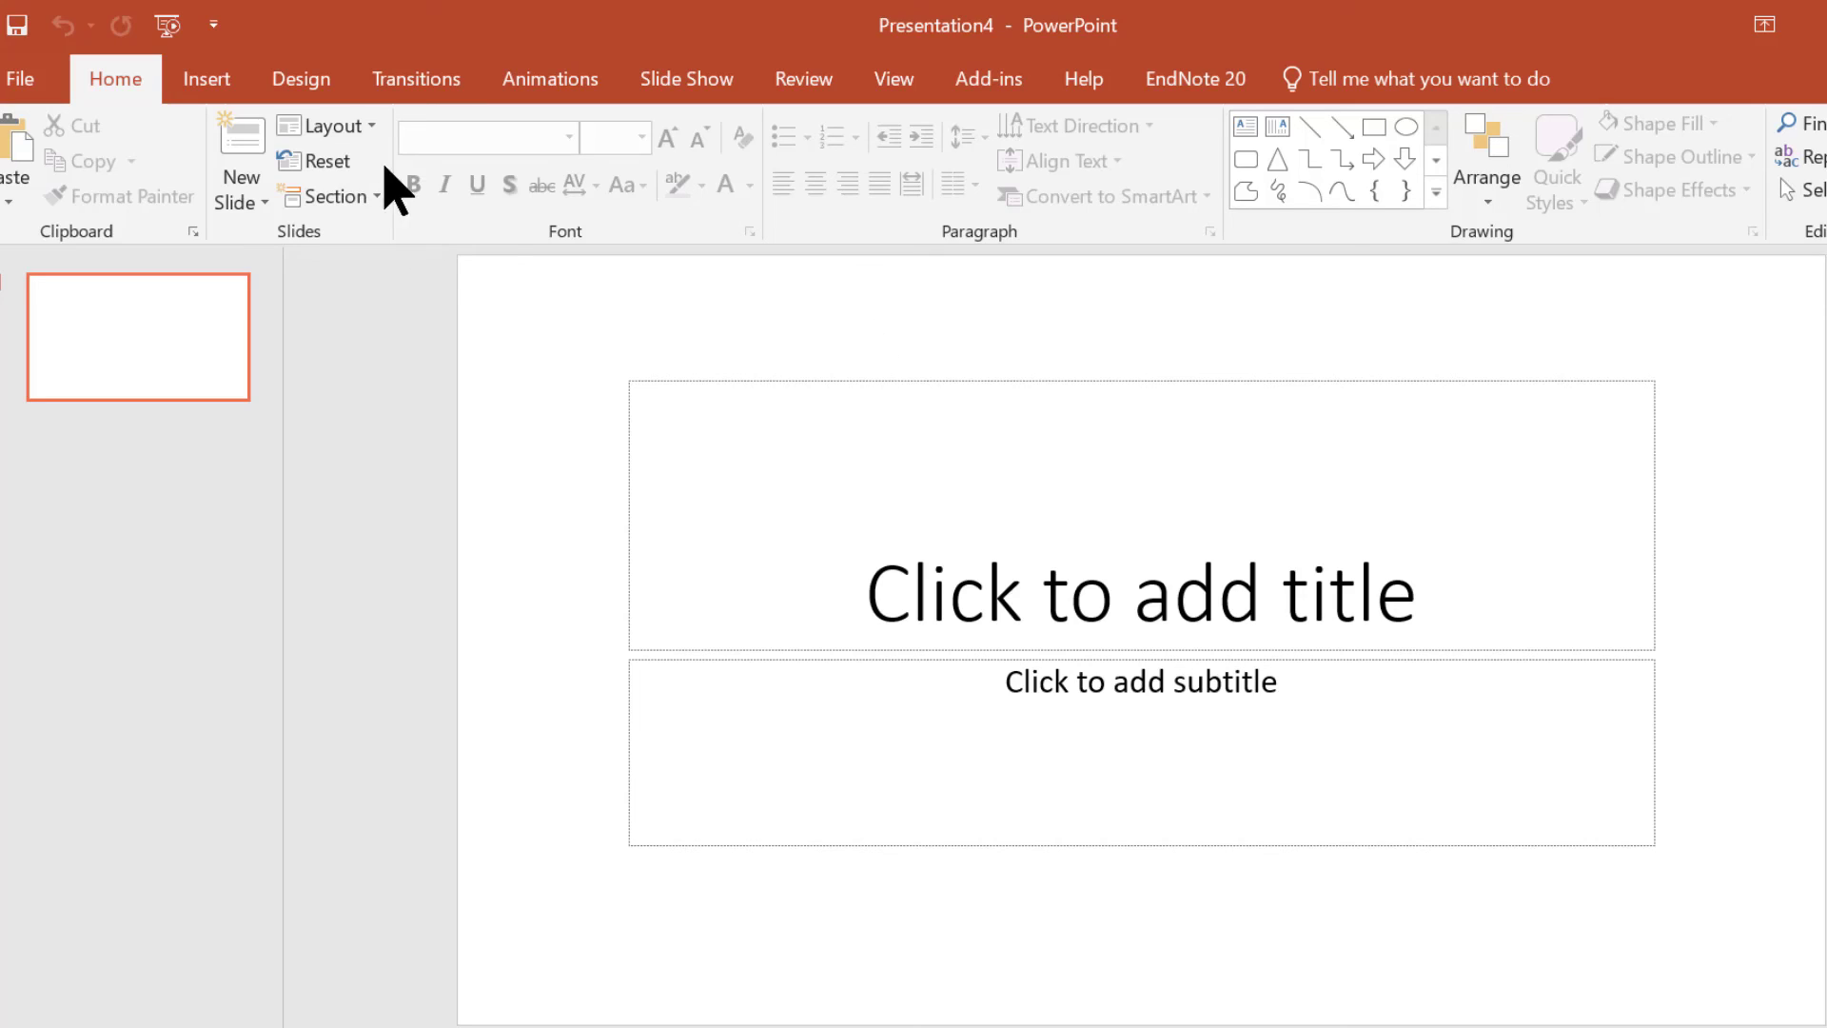
Give the slide a Blank layout and paste the NiO graph onto it.
{"action": "left_click", "coordinate": [338, 125]}
{"action": "left_click", "coordinate": [412, 561]}
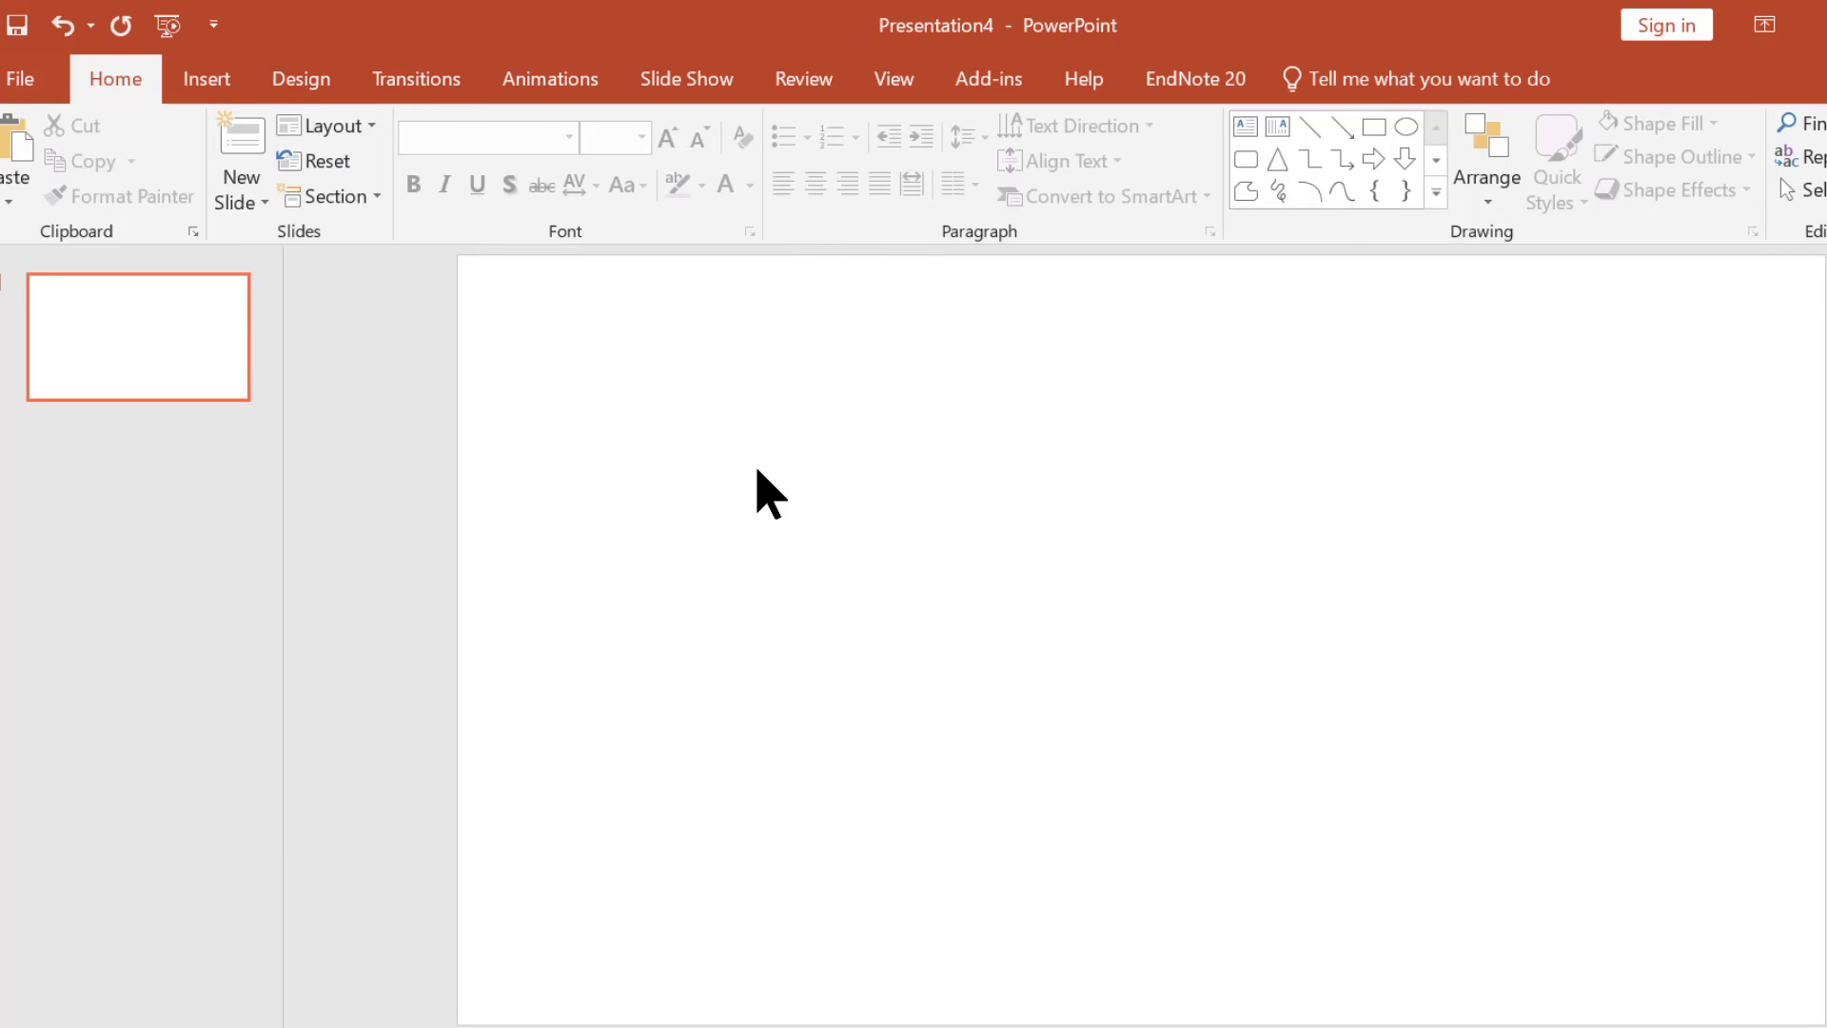
{"action": "key", "text": "ctrl+v"}
Enlarge the pasted NiO graph and position it in the middle of the slide.
{"action": "left_click_drag", "start_coordinate": [1146, 629], "coordinate": [669, 416]}
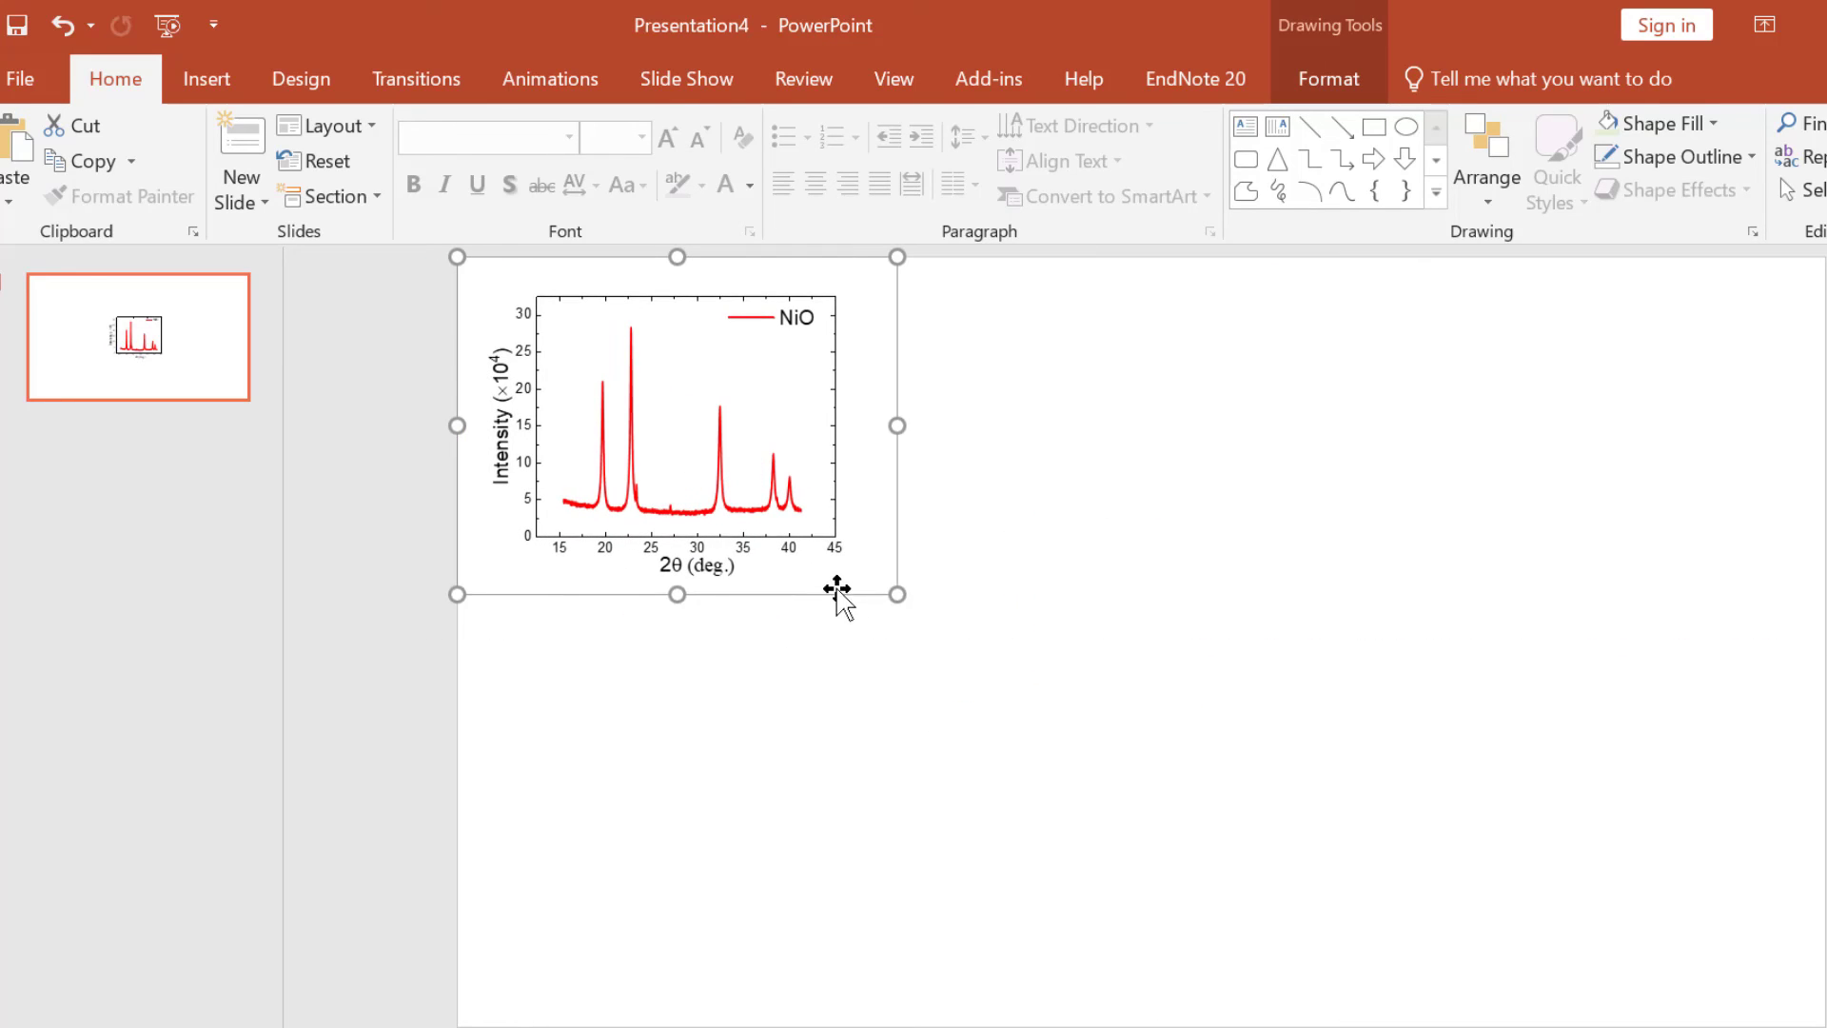
{"action": "left_click_drag", "start_coordinate": [930, 631], "coordinate": [1418, 947]}
{"action": "left_click_drag", "start_coordinate": [1187, 722], "coordinate": [1341, 720]}
{"action": "left_click", "coordinate": [1595, 743]}
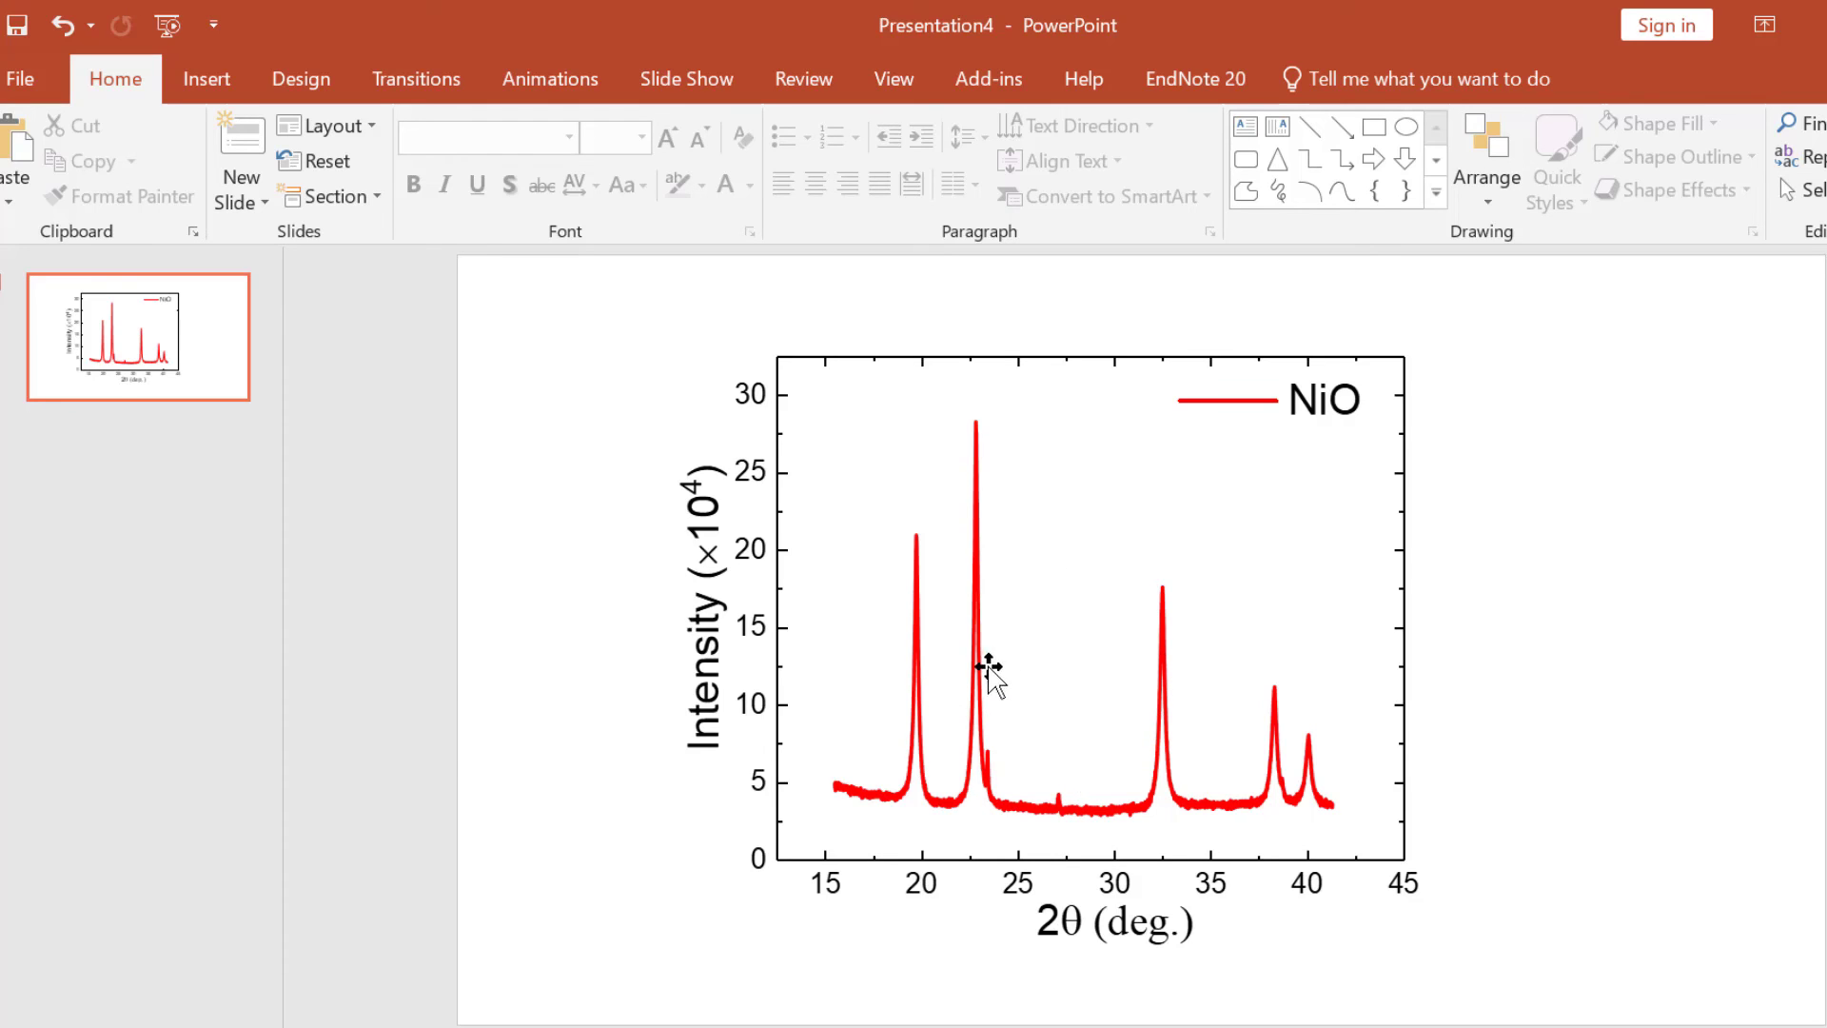
{"action": "left_click", "coordinate": [1019, 612]}
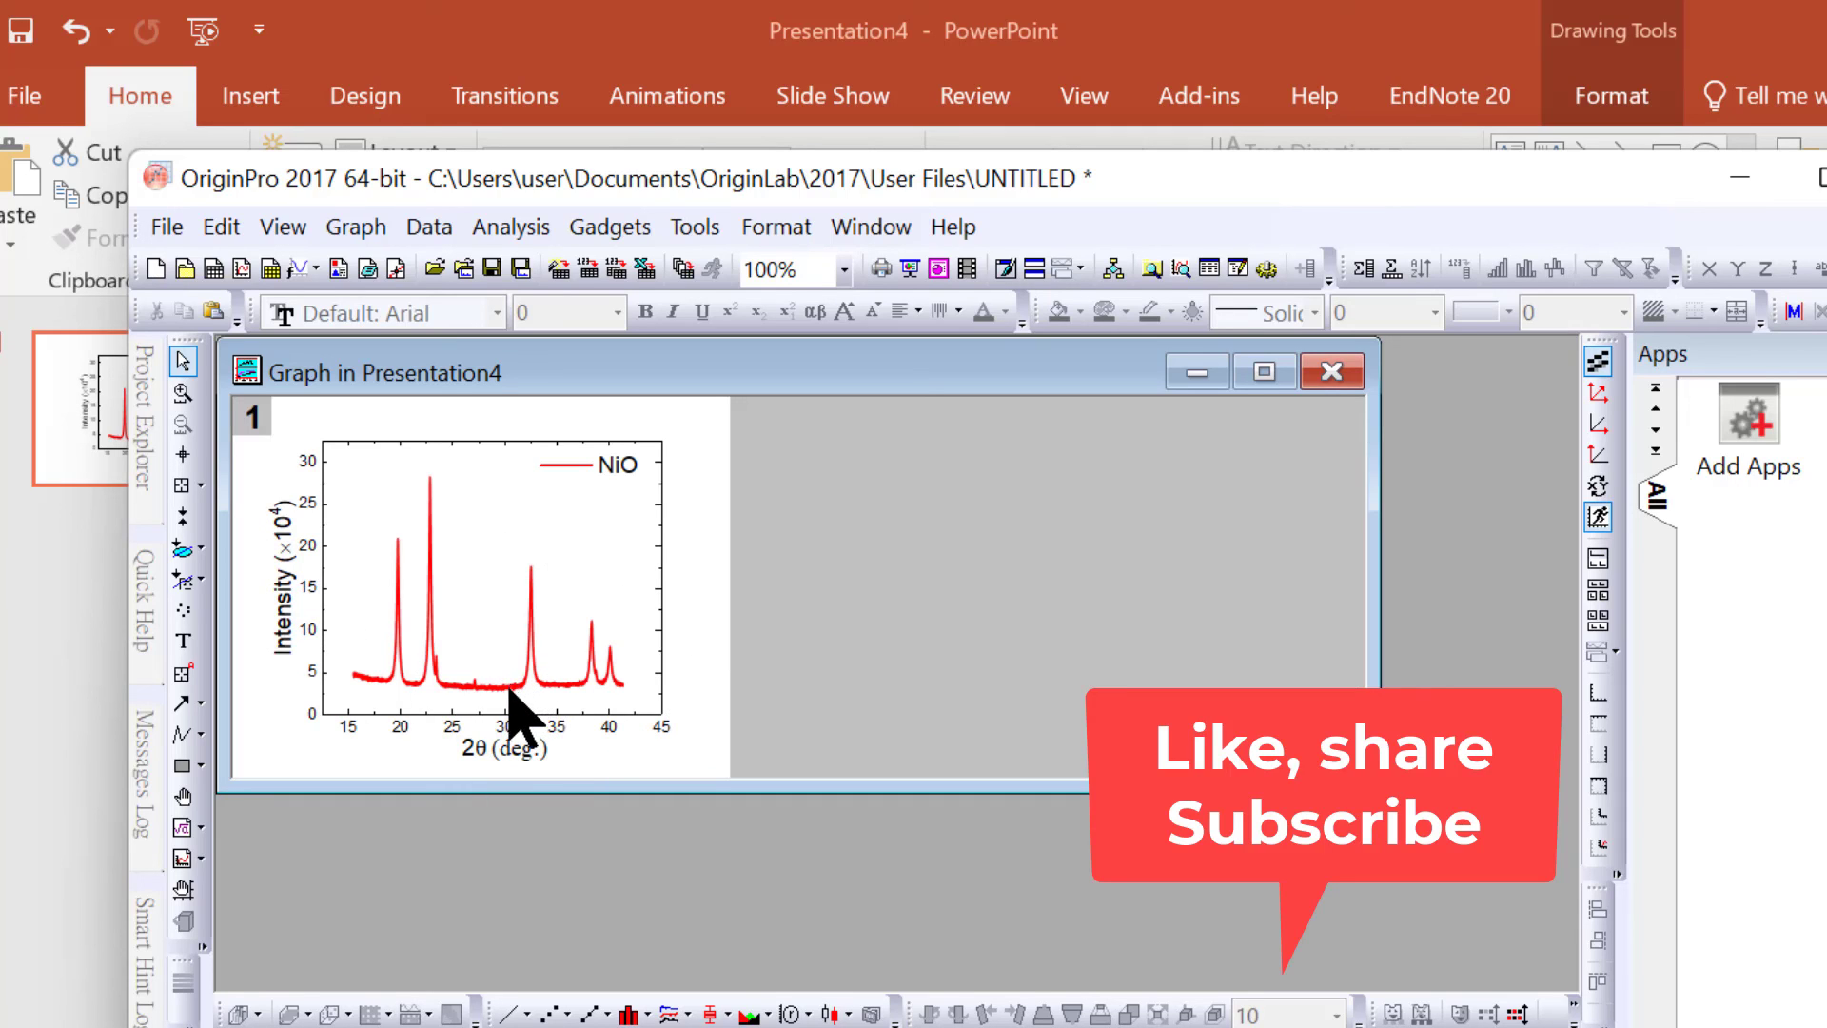
Set the embedded NiO curve's line colour to blue in a maximized Origin window.
{"action": "left_click", "coordinate": [1264, 371]}
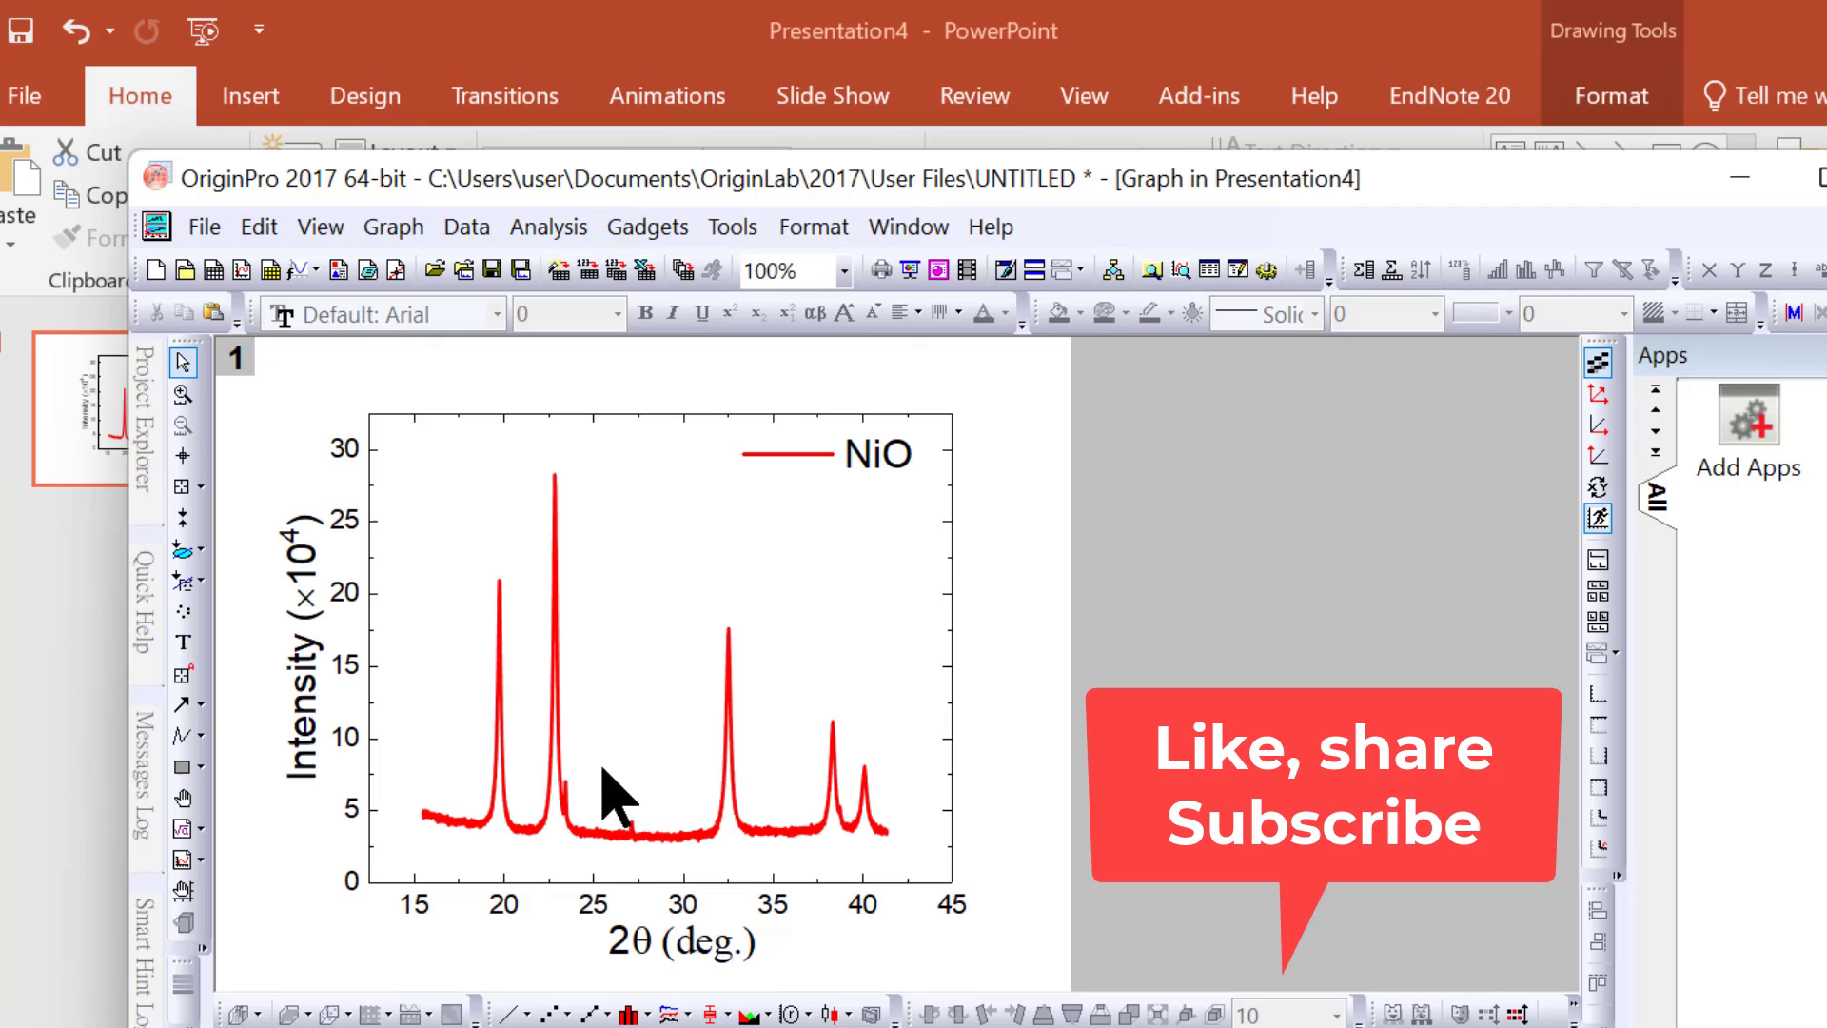
{"action": "left_click", "coordinate": [547, 850]}
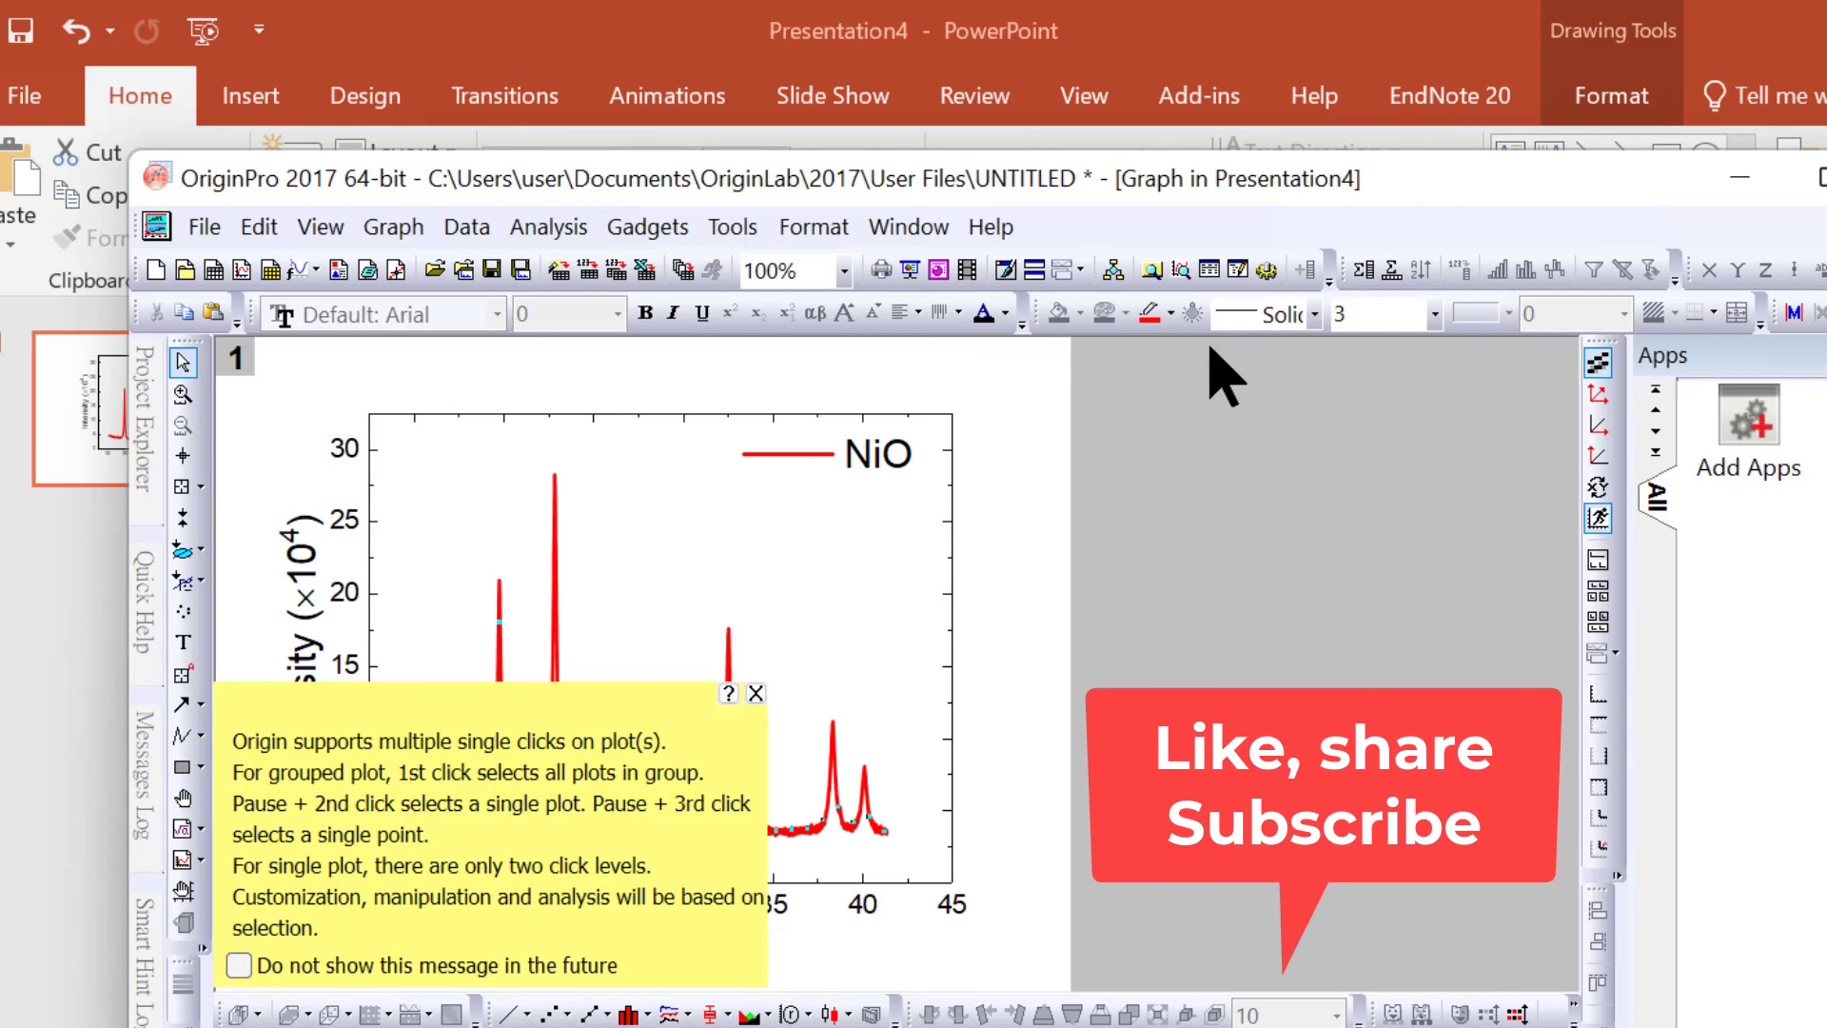
{"action": "left_click", "coordinate": [1178, 316]}
{"action": "left_click", "coordinate": [1264, 399]}
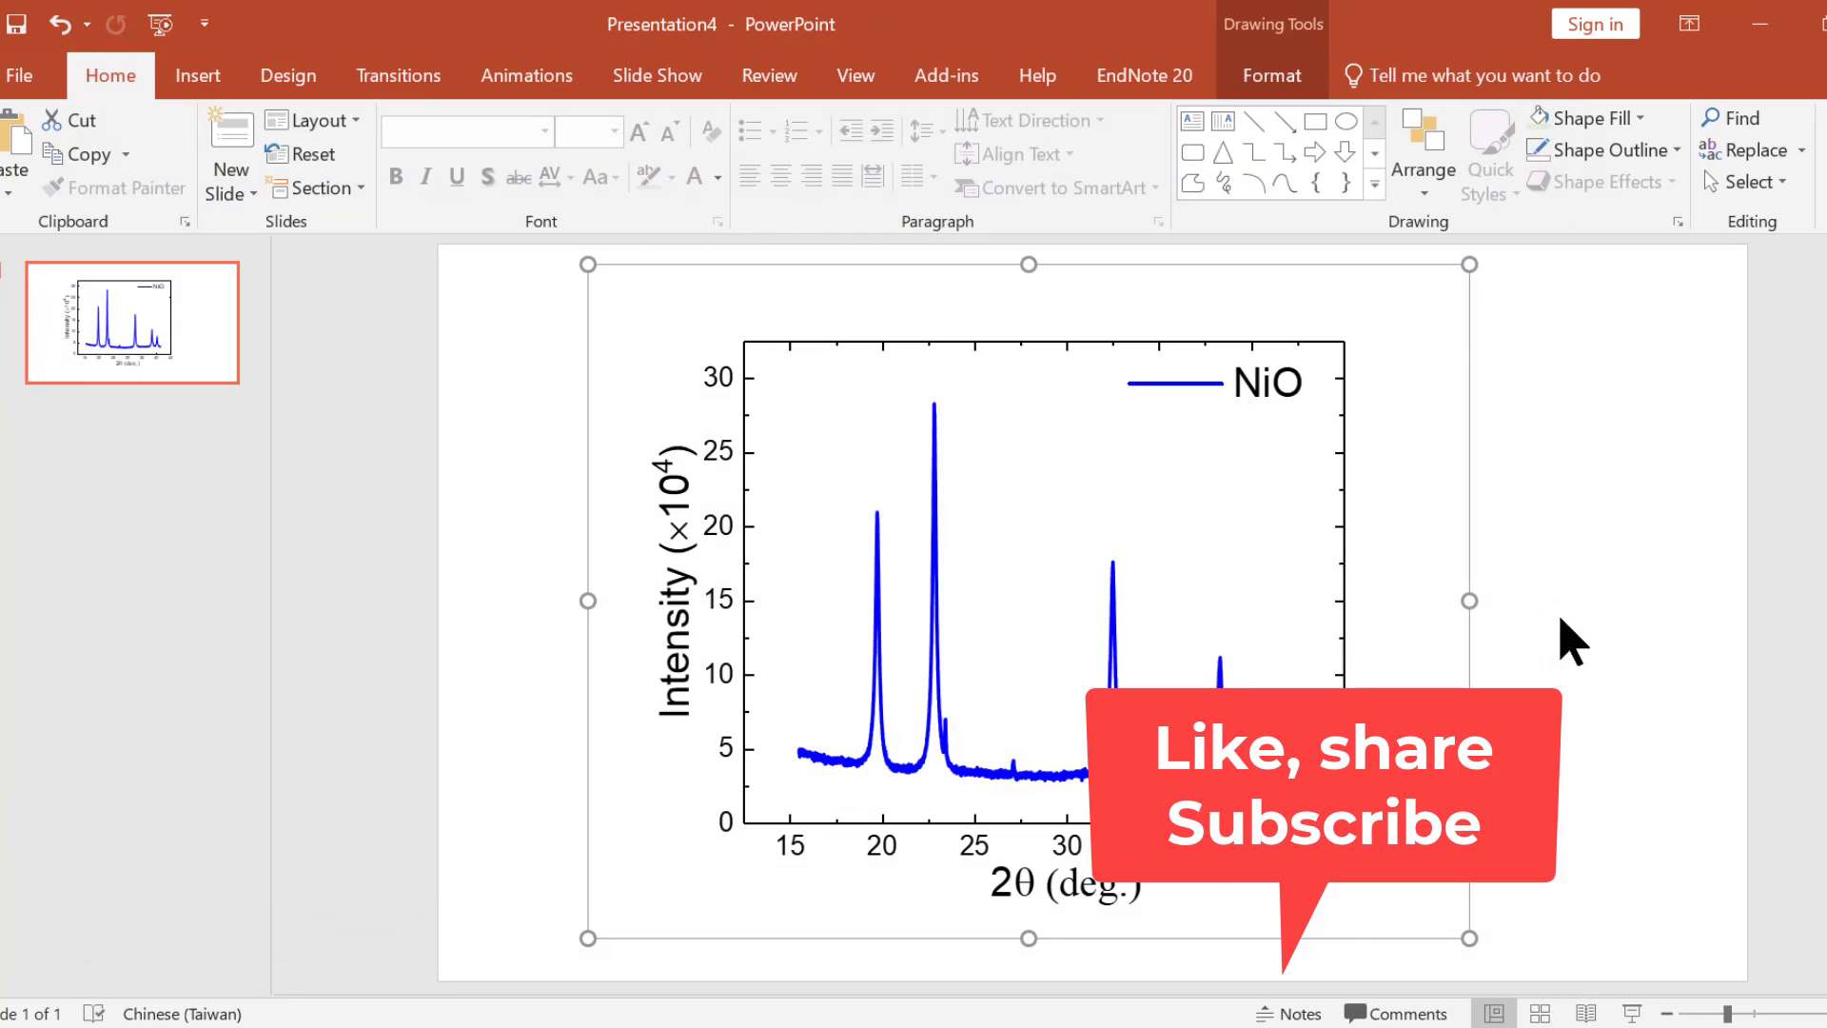
{"action": "left_click", "coordinate": [1570, 642]}
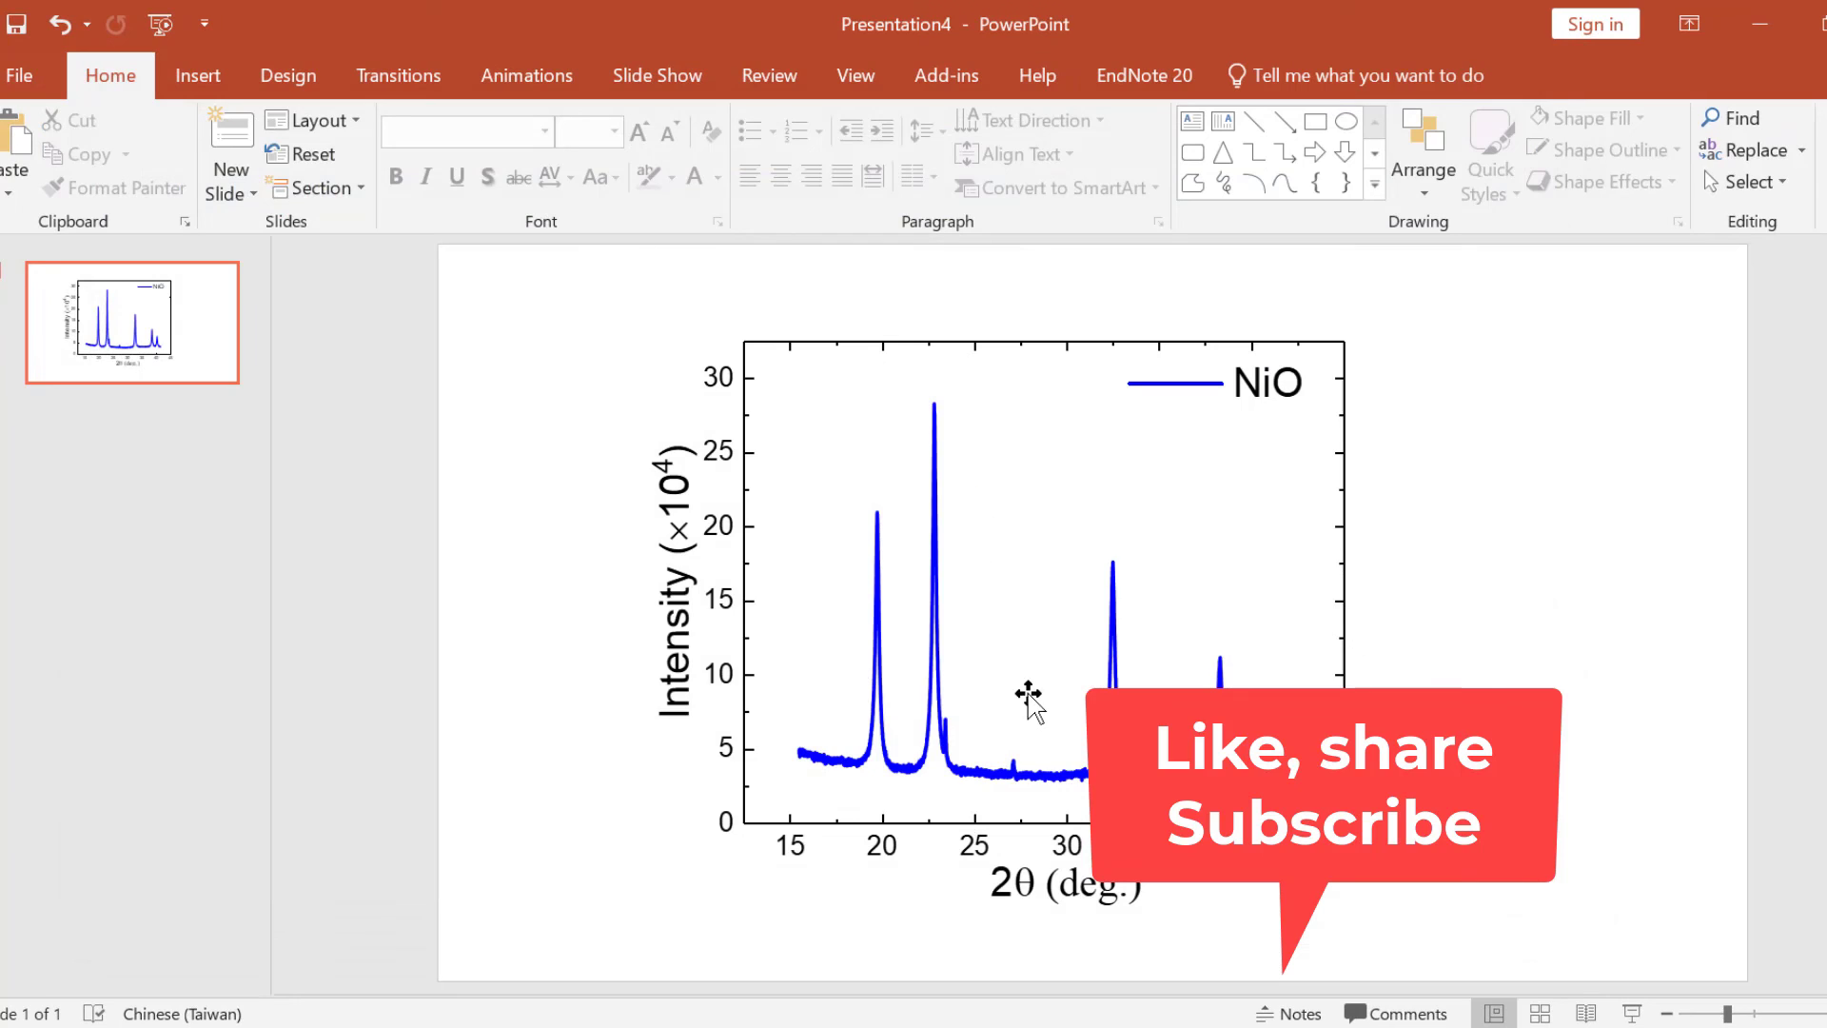